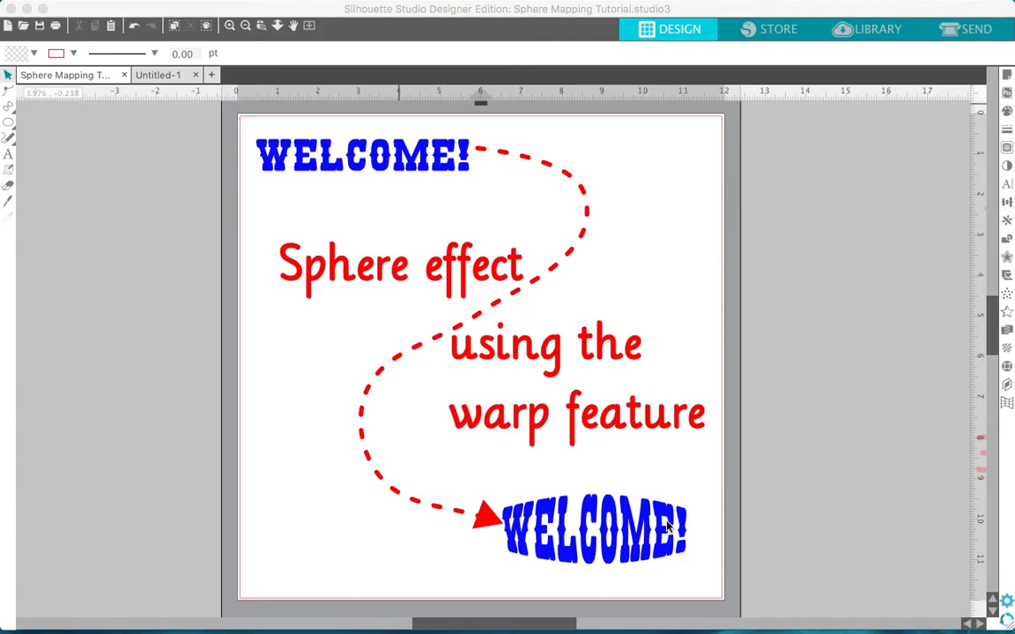
- Examine the four numbered sphere-mapping stages laid out beside the page in the example design
scroll(666, 526, "right", 10)
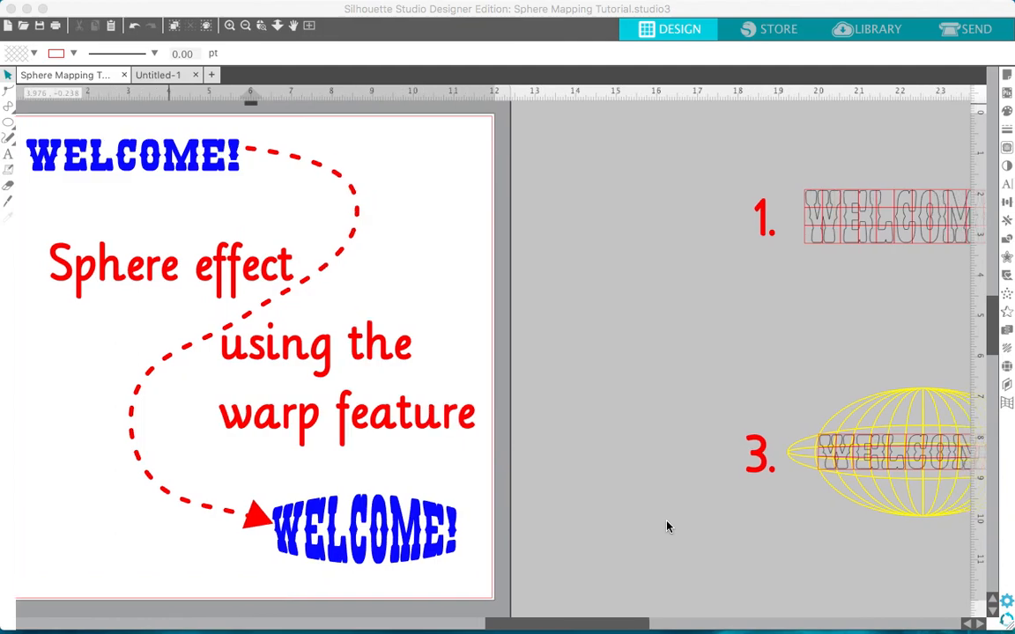
scroll(667, 526, "right", 10)
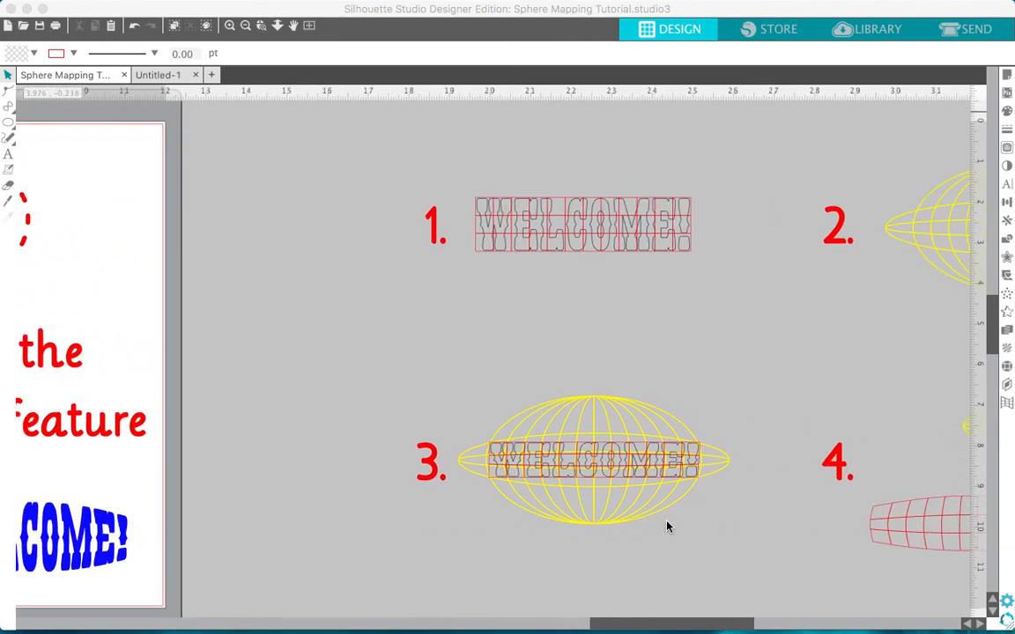
scroll(667, 526, "right", 10)
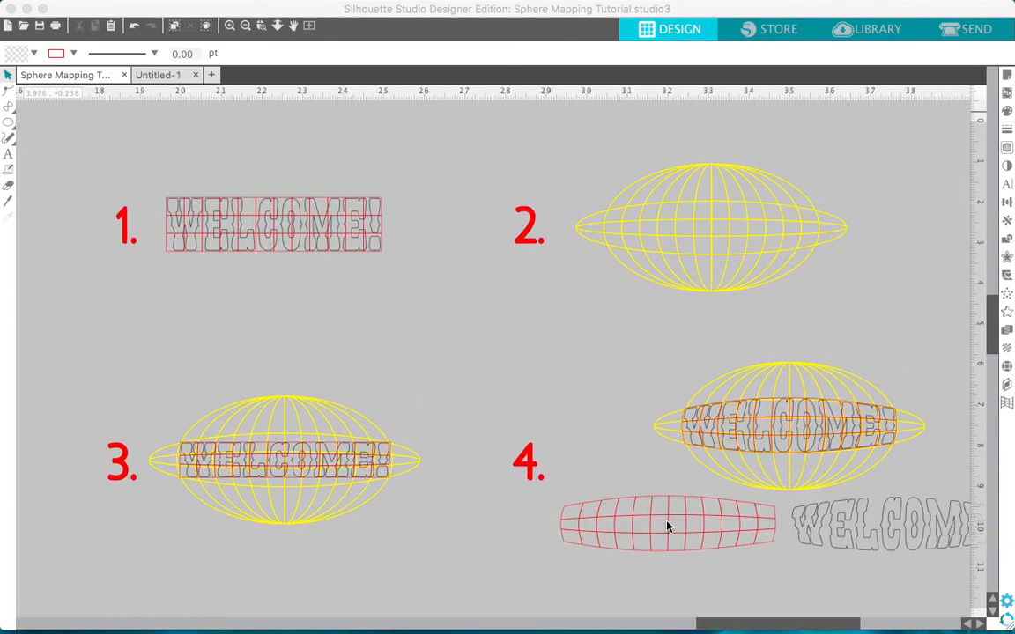
scroll(667, 526, "right", 3)
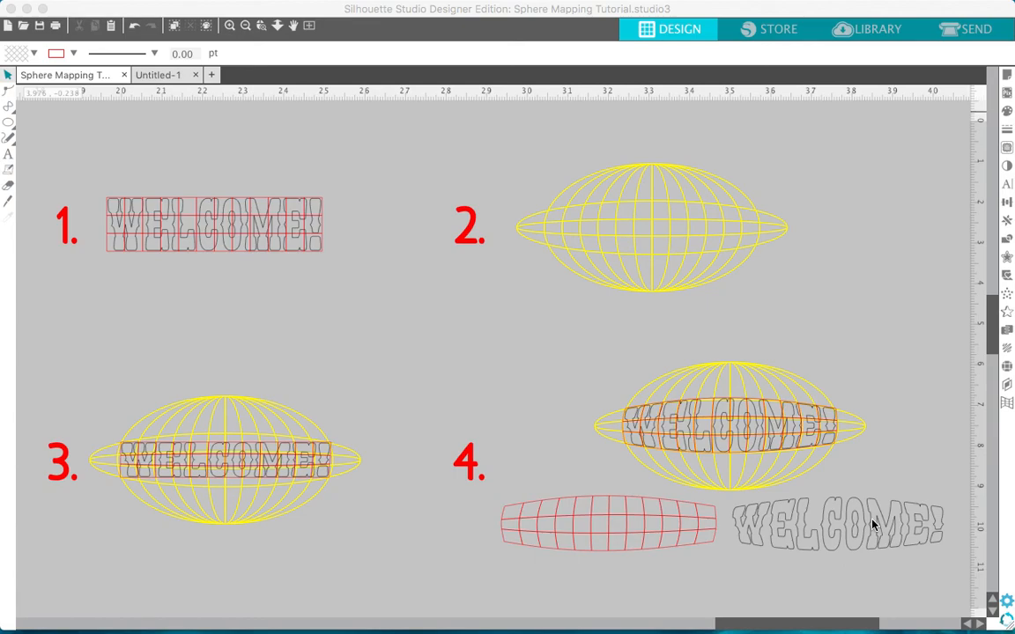
- Create a new drawing and add the text "Welcome!" near the page's upper-left corner
key("super+n")
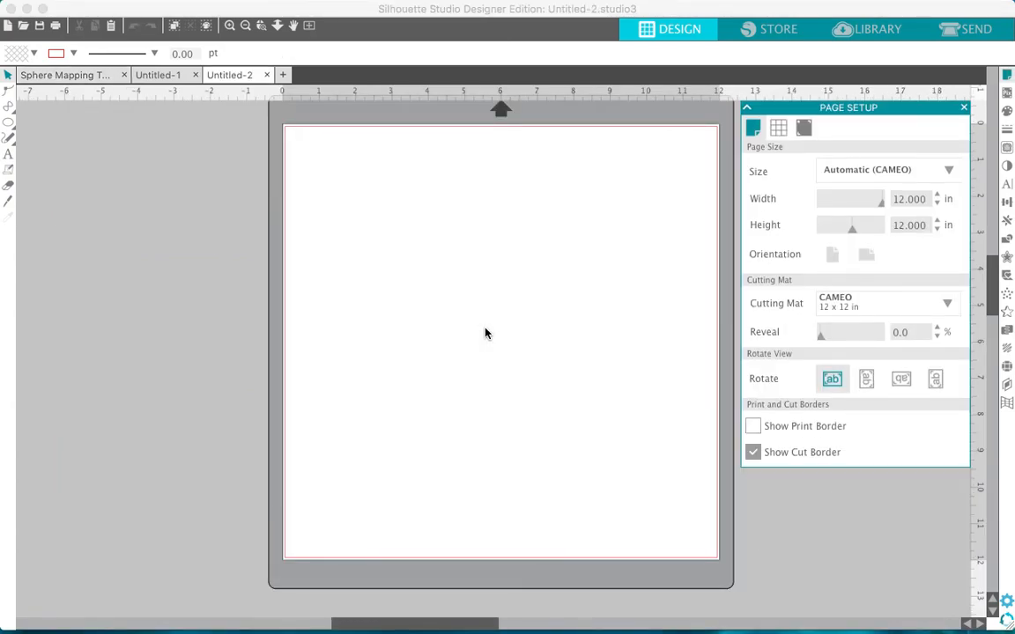
left_click(9, 155)
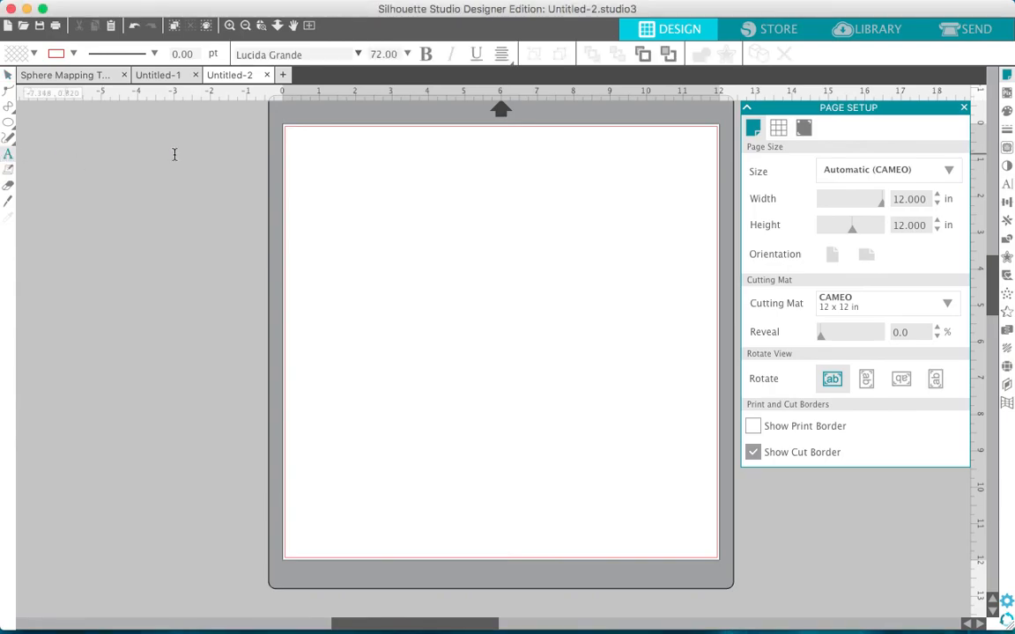
left_click(308, 165)
type("W")
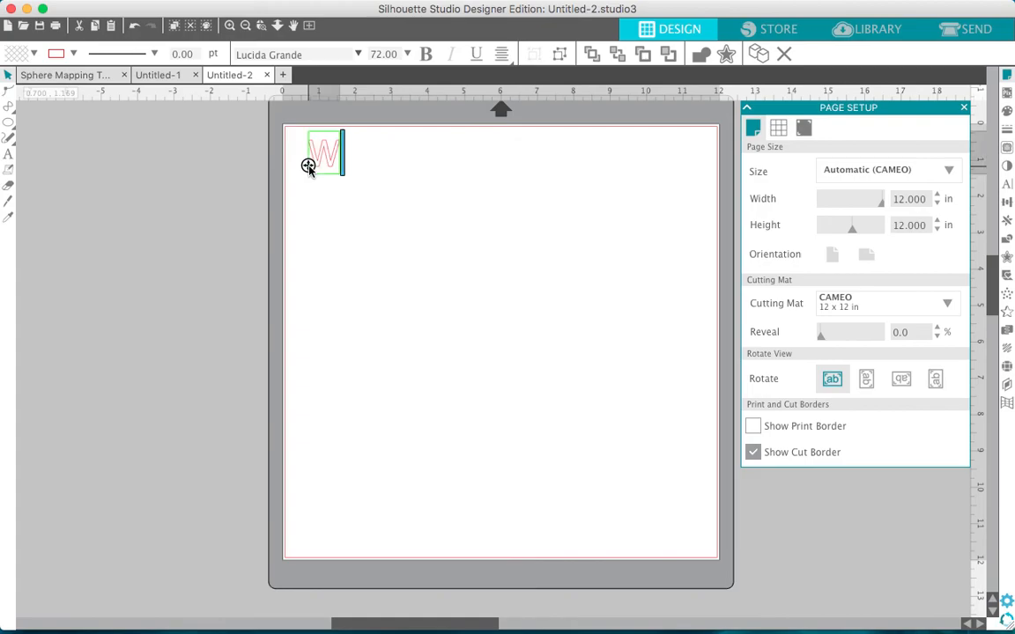
type("elcome!")
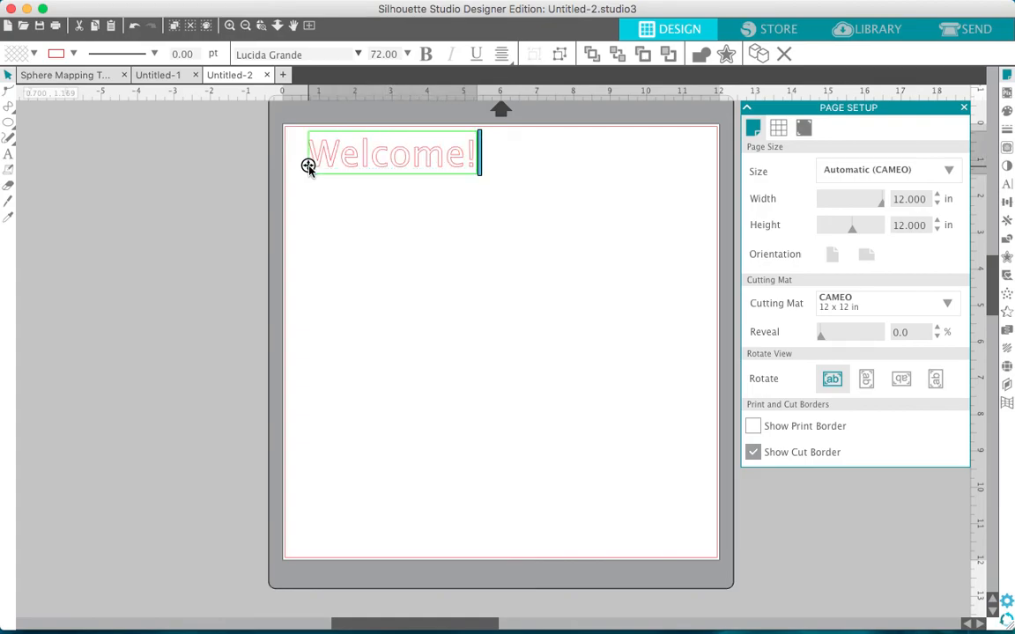
left_click(390, 174)
left_click(426, 168)
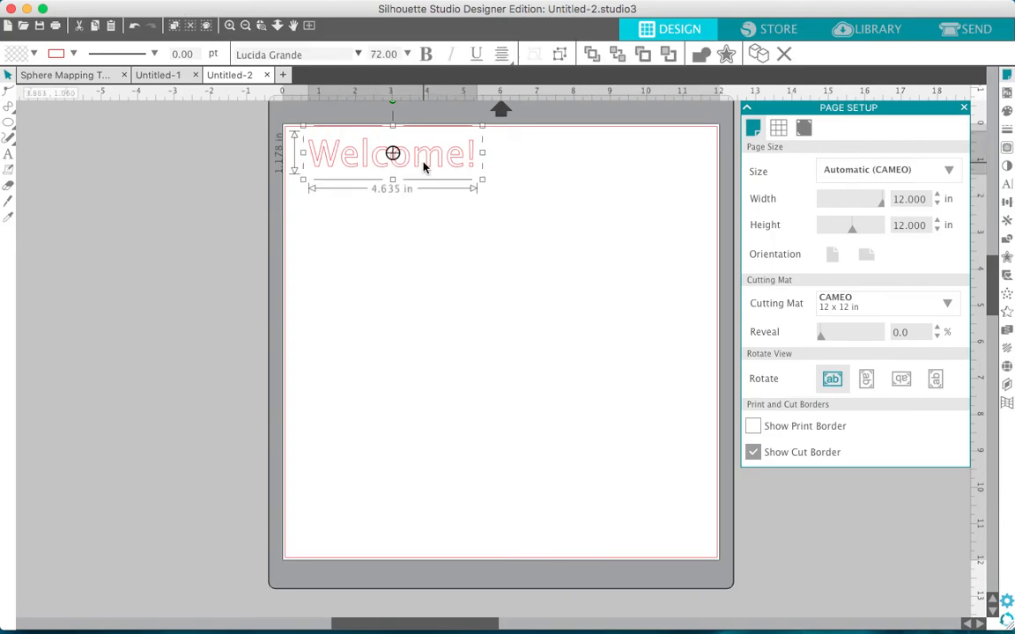
- Change the "Welcome!" text's font to Nandaka Western
left_click(1005, 186)
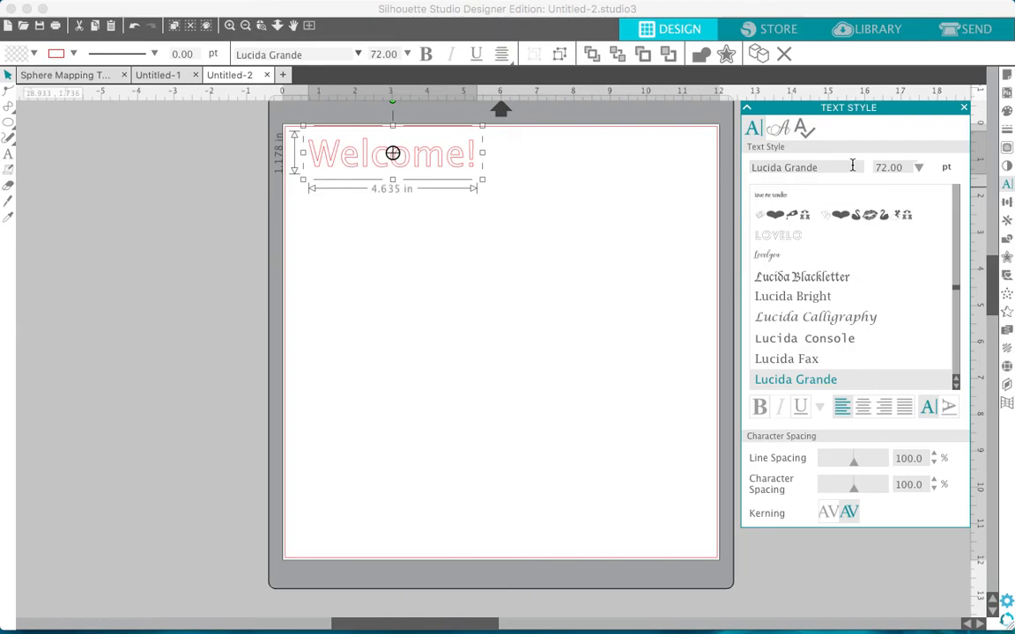
left_click_drag(824, 170, 746, 164)
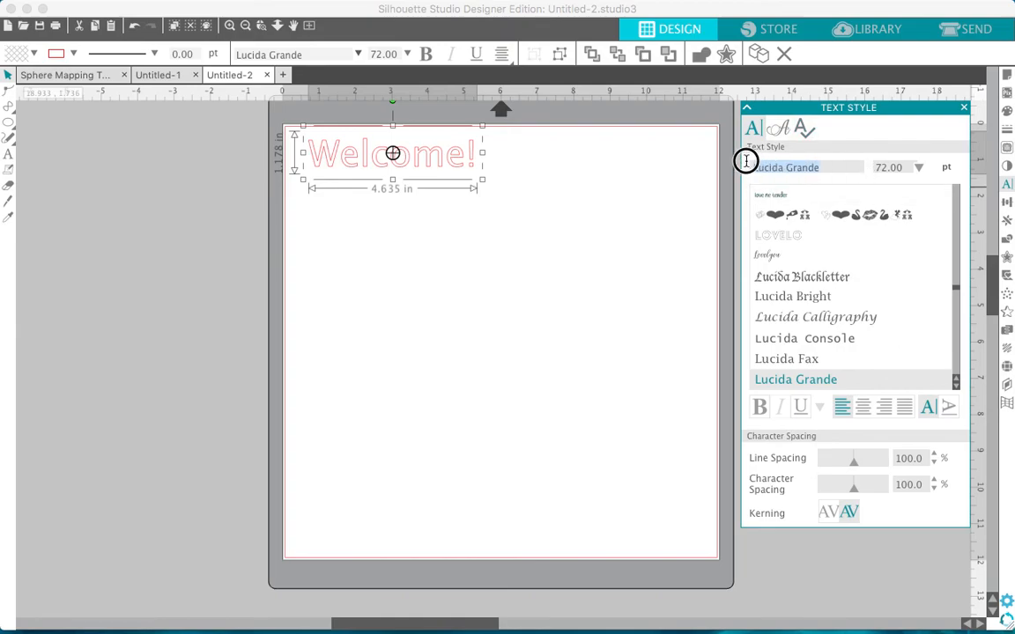
type("nadeemnan")
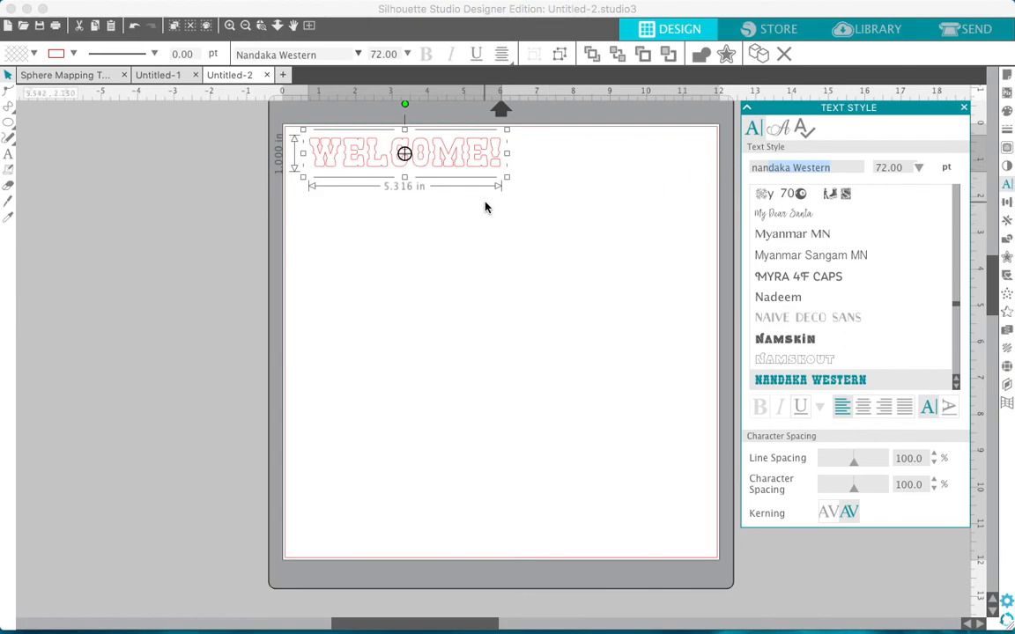
scroll(484, 207, "up", 3)
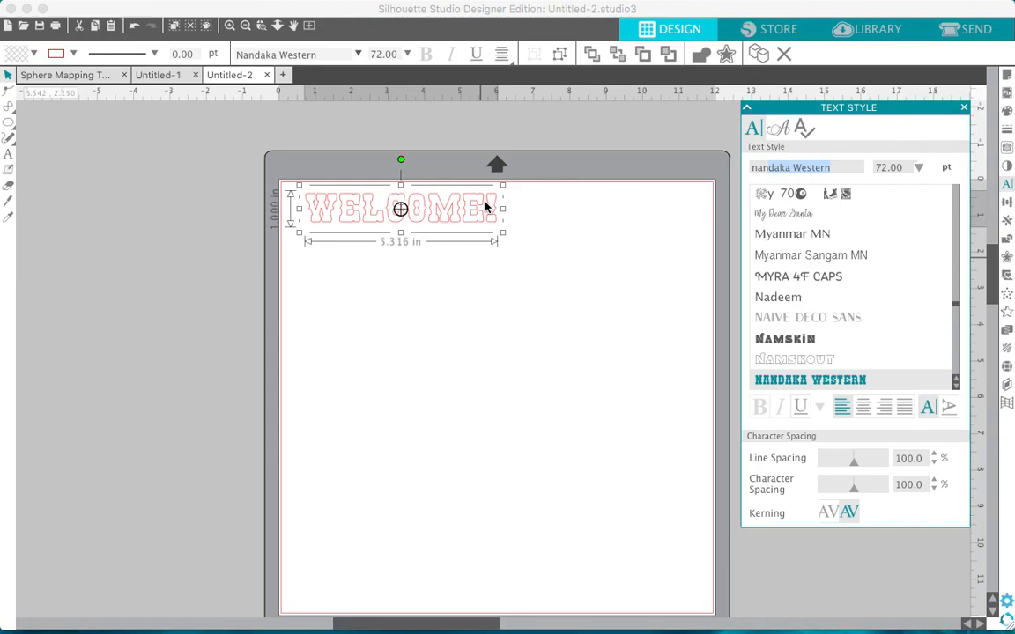
scroll(485, 207, "up", 5)
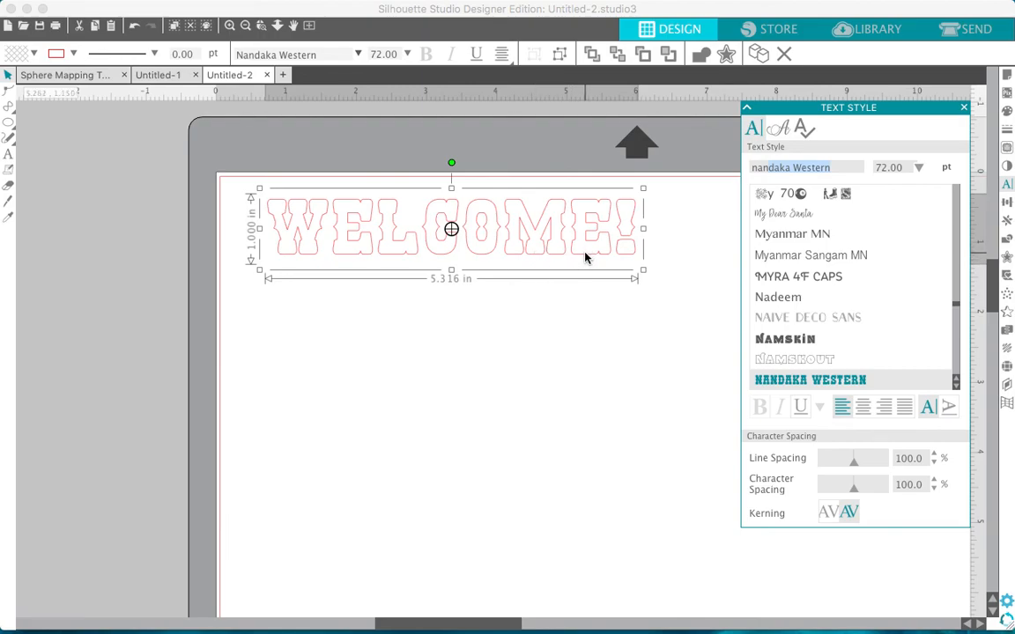
- Place a spare copy of the text outside the page's left edge and make the original a compound path, positioned slightly lower
left_click_drag(583, 259, 50, 243)
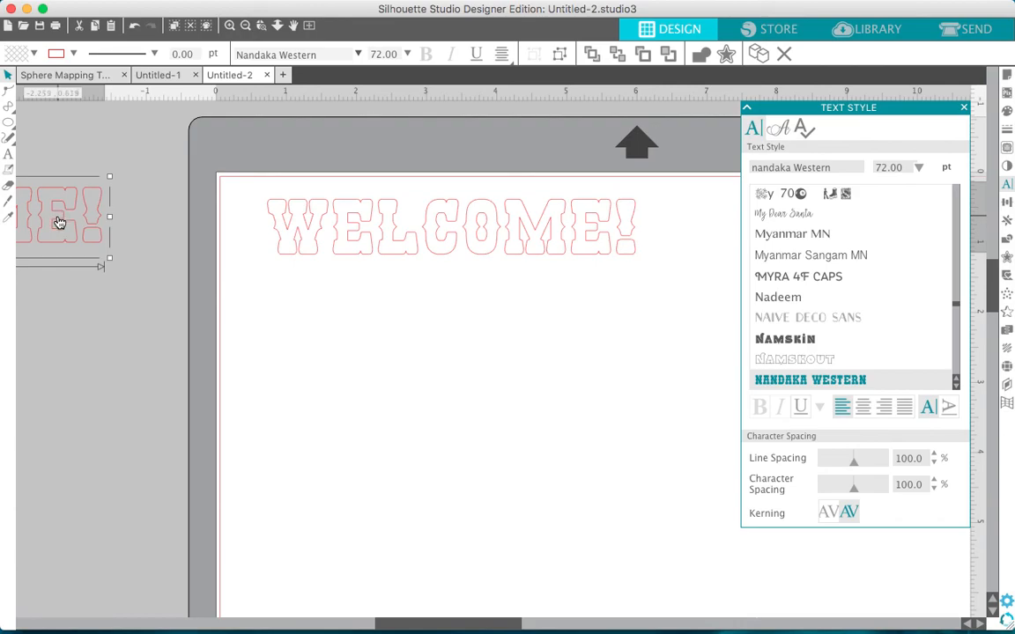
left_click(354, 254)
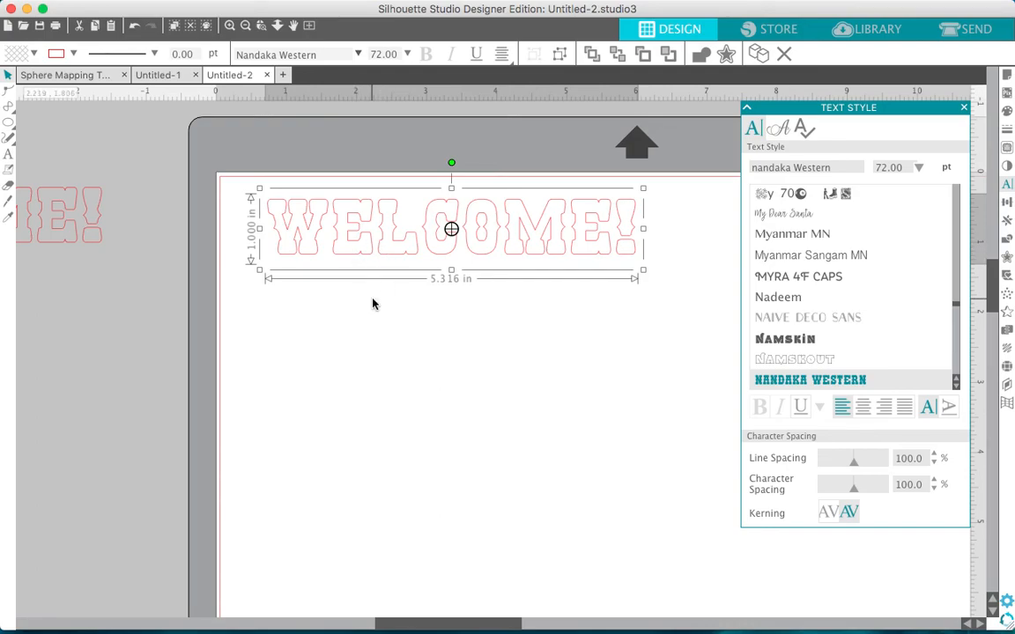
key("super+e")
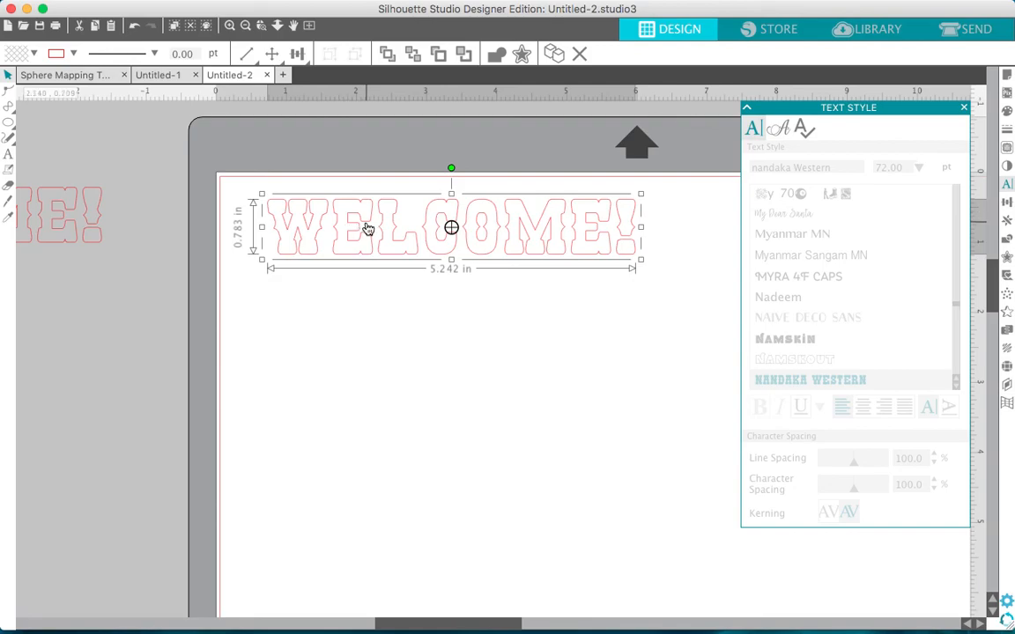
left_click_drag(368, 228, 367, 262)
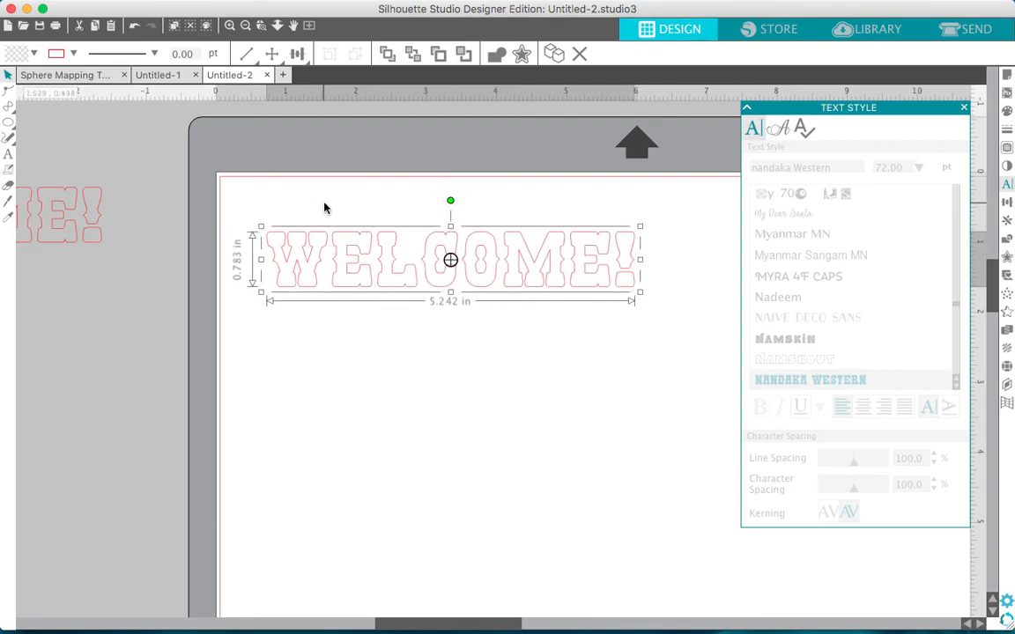
left_click(965, 107)
- Draw a square of about 0.29 in directly above the W of the WELCOME! lettering
left_click(9, 122)
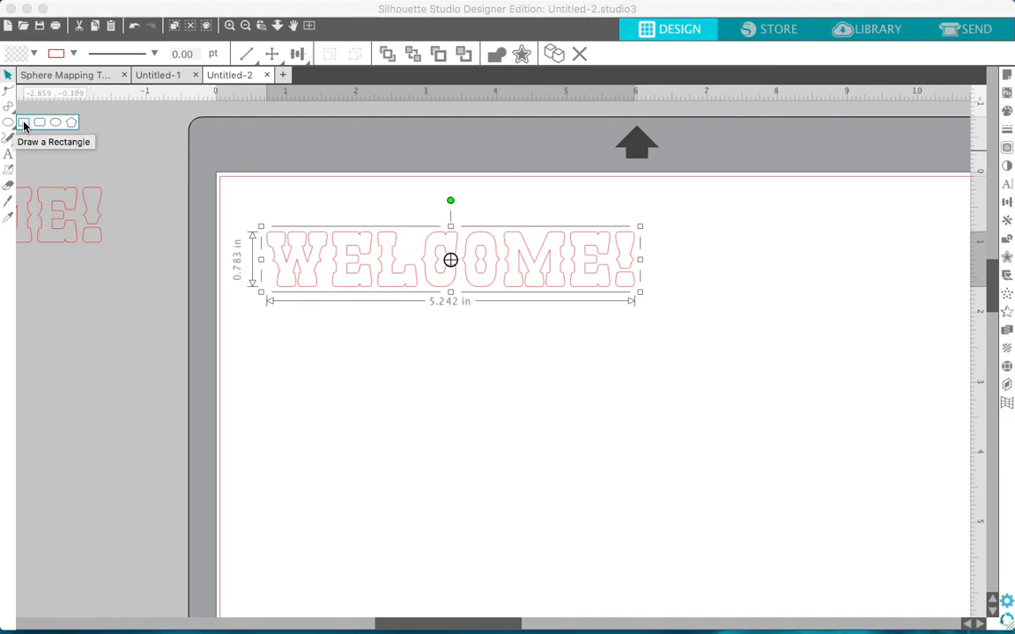
left_click(24, 123)
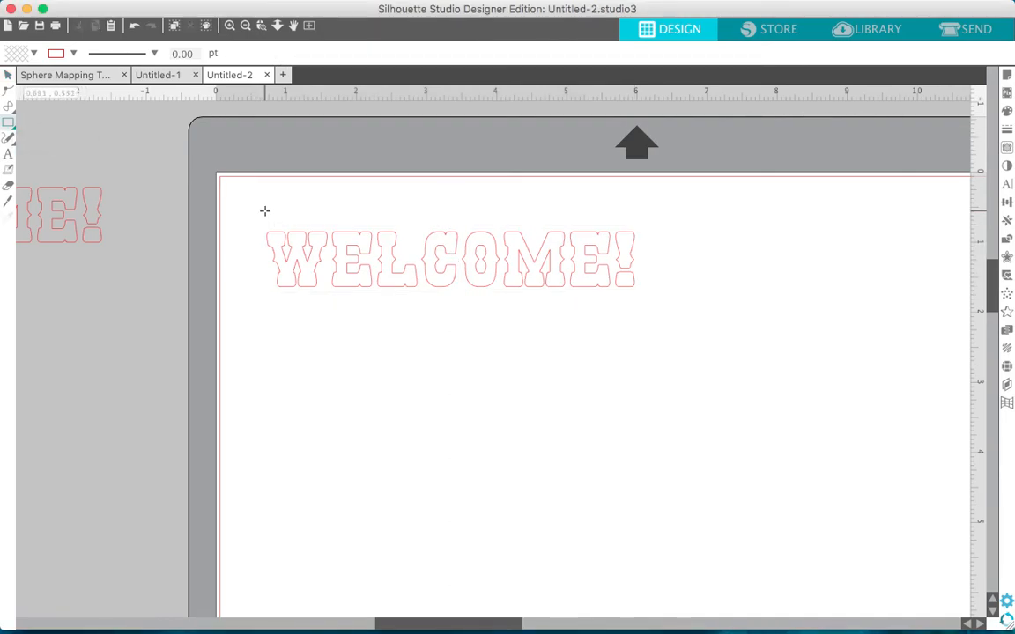
left_click_drag(264, 214, 285, 232)
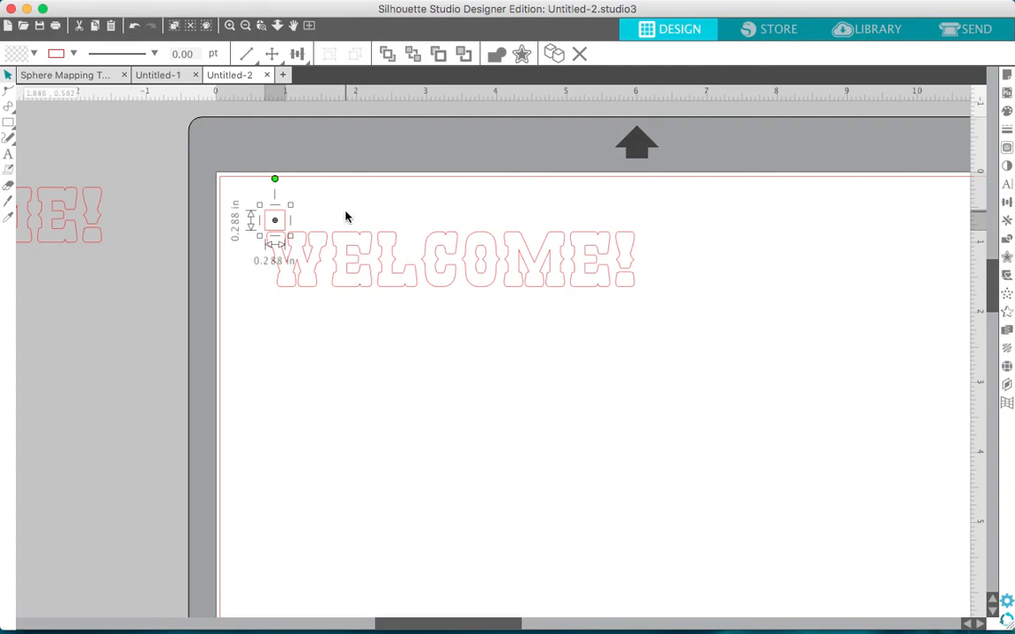
- Align the left edges of the small square and the WELCOME! lettering
left_click(347, 292)
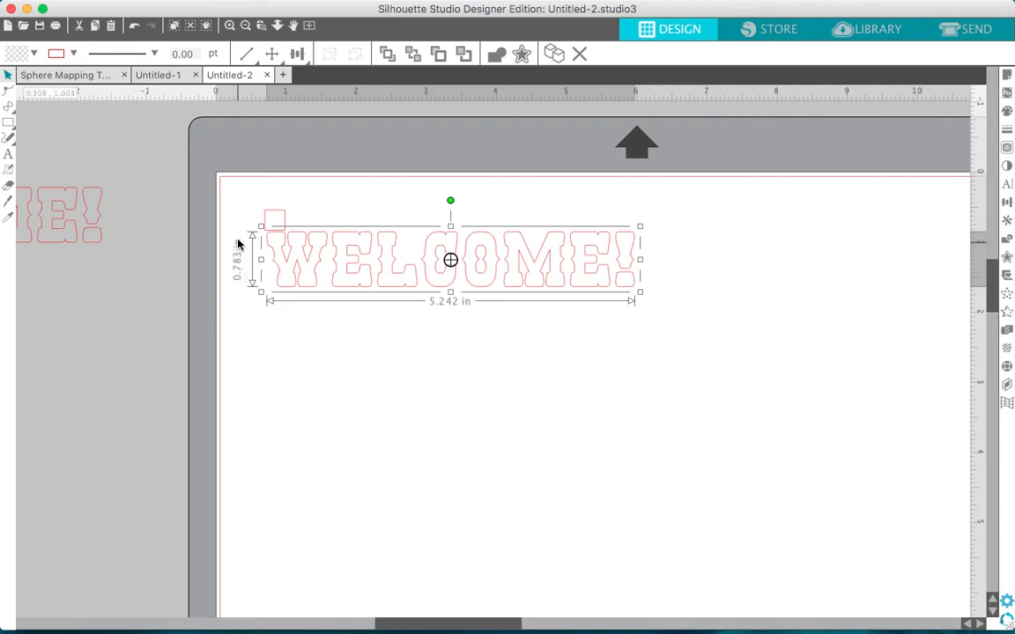
left_click(280, 216)
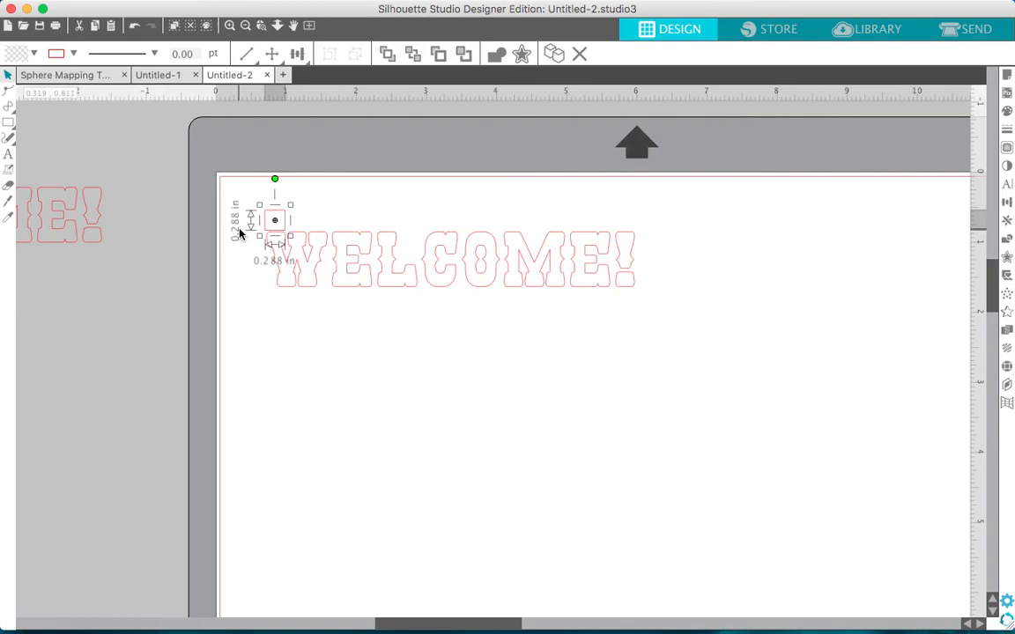
left_click(314, 302)
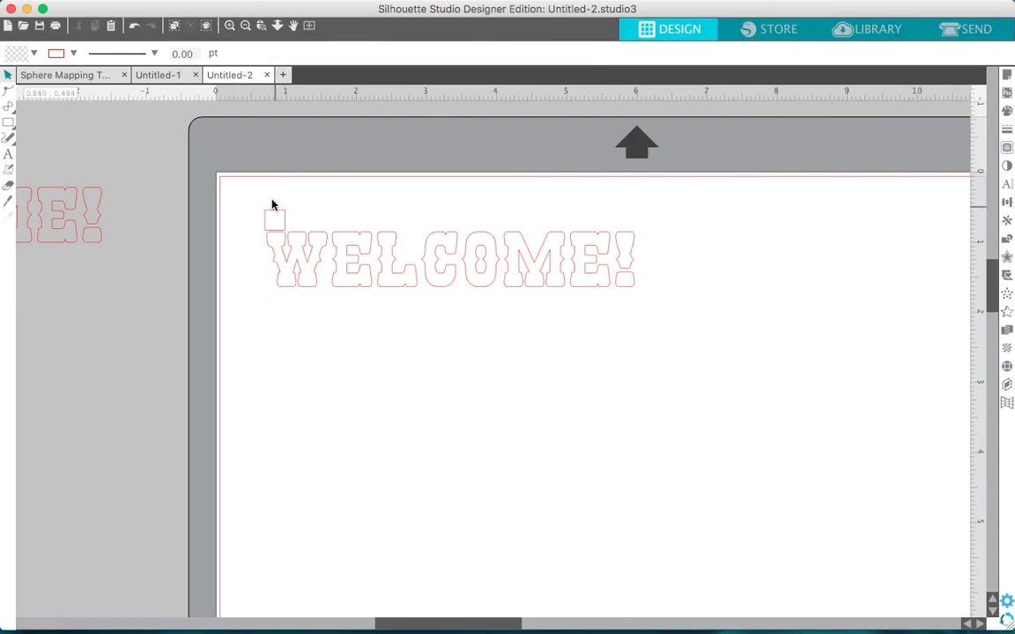
left_click_drag(253, 193, 354, 321)
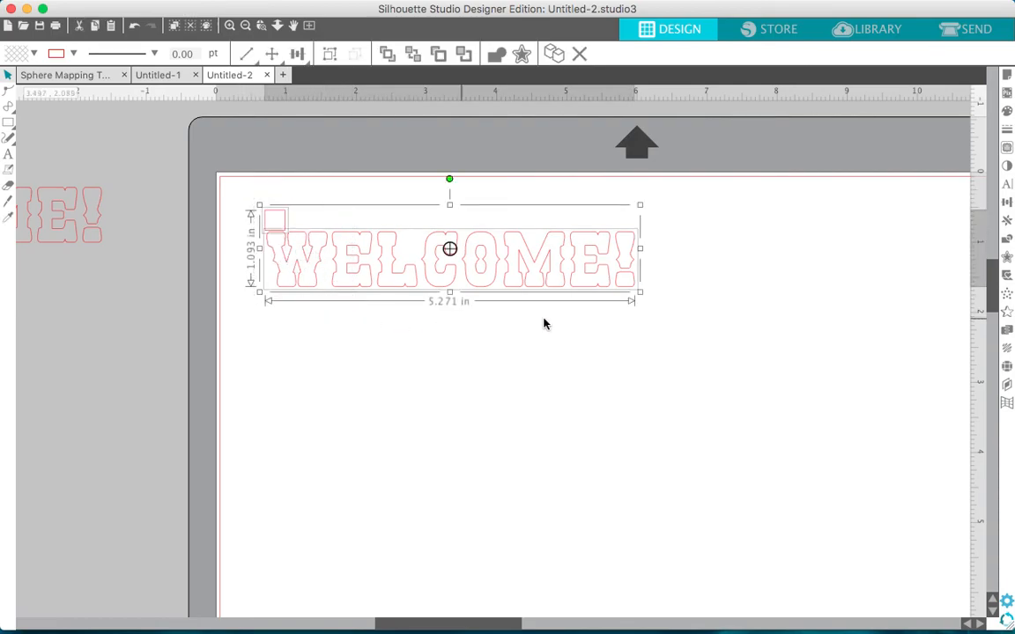
left_click(1007, 202)
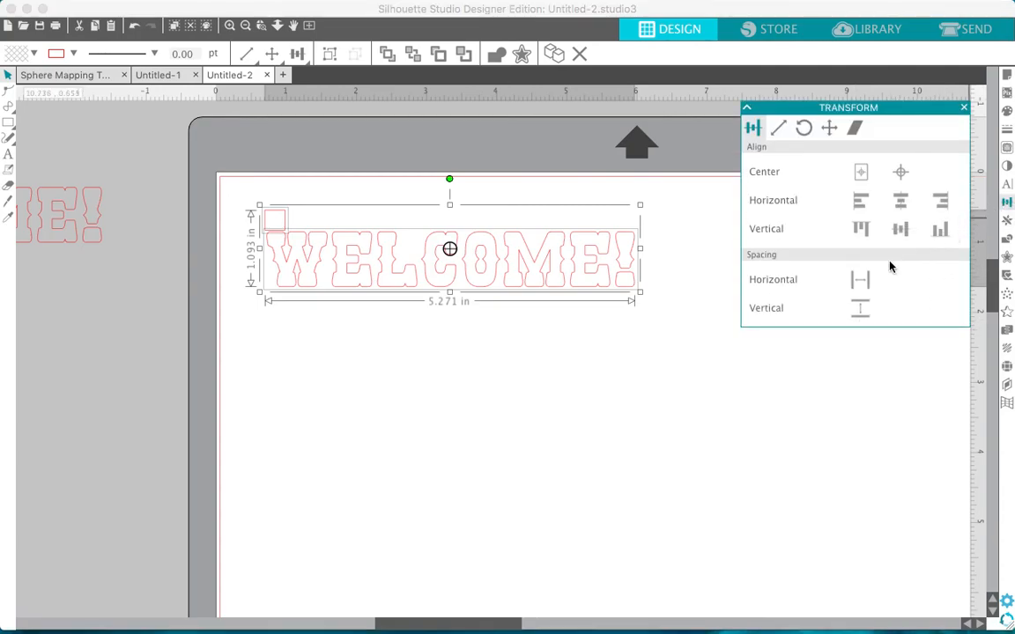
left_click(860, 202)
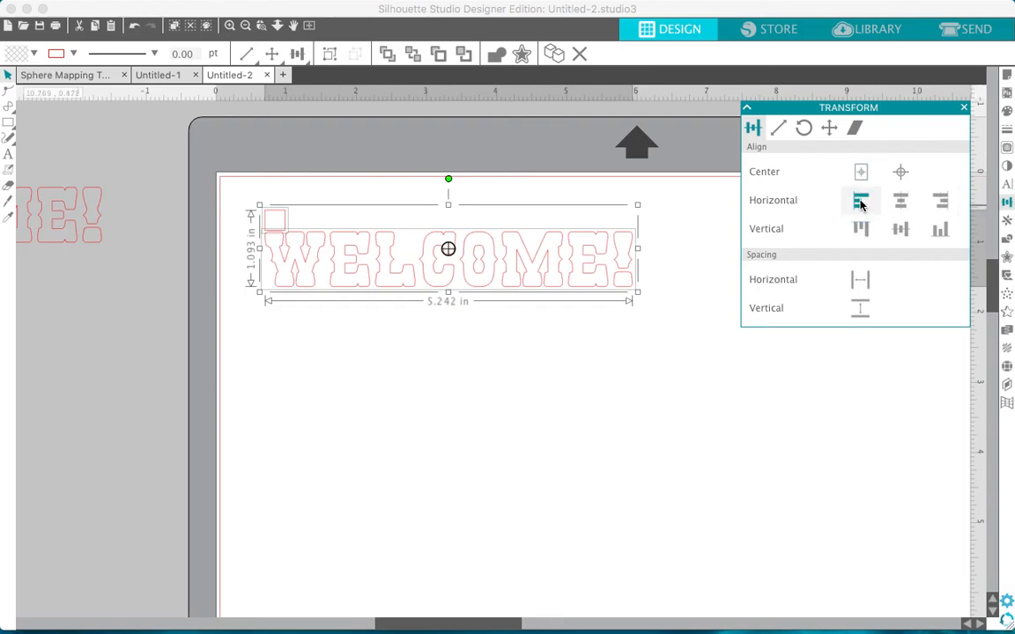
left_click(552, 394)
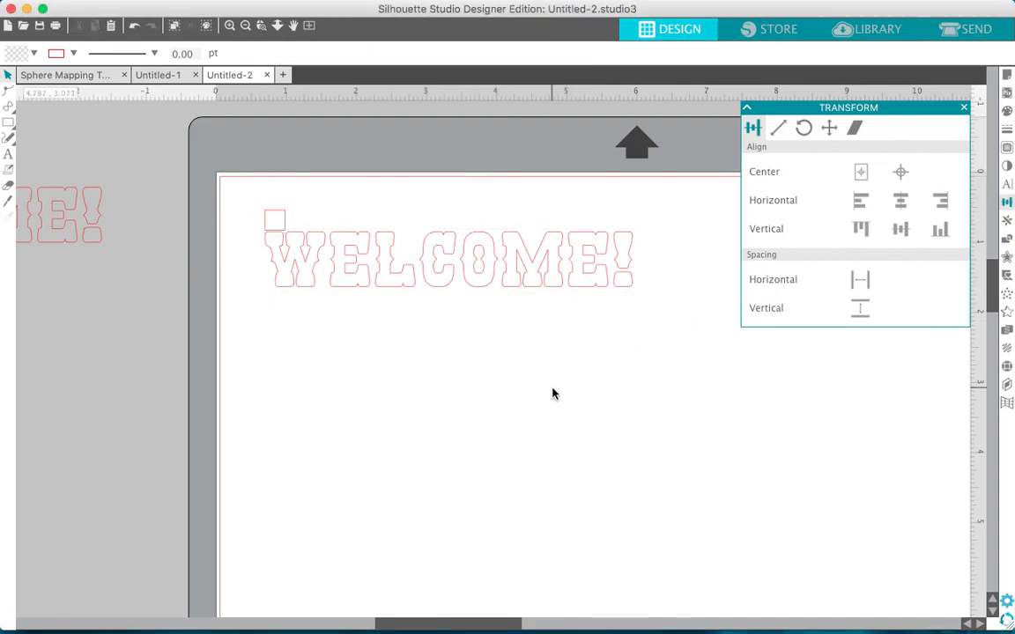
- Duplicate the square side by side into a row of 19 squares spanning the full width of the WELCOME! lettering
left_click(278, 223)
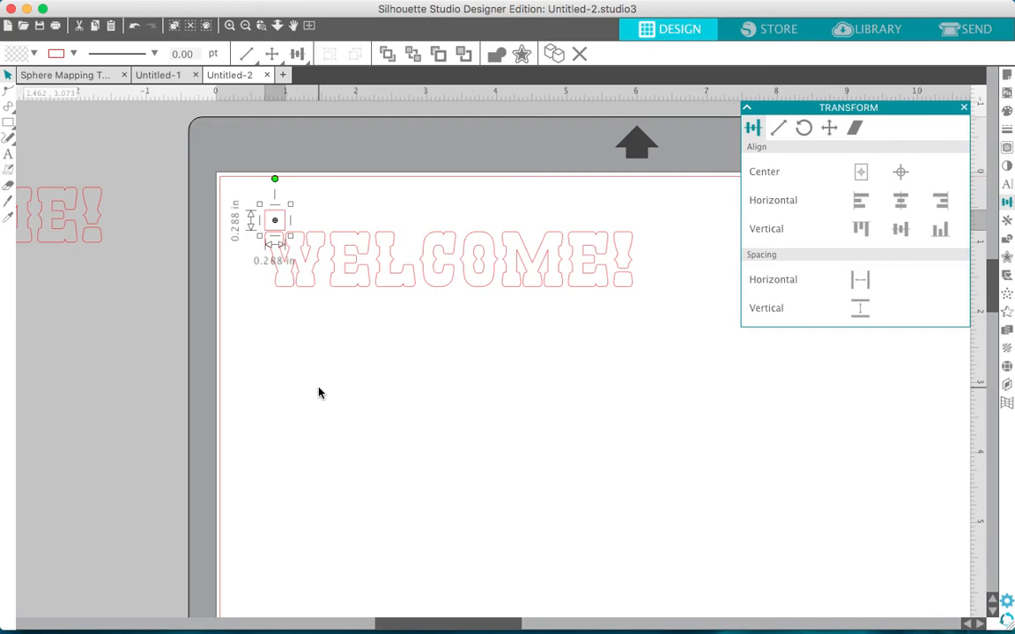
key("Right")
key("Right")
key("Right")
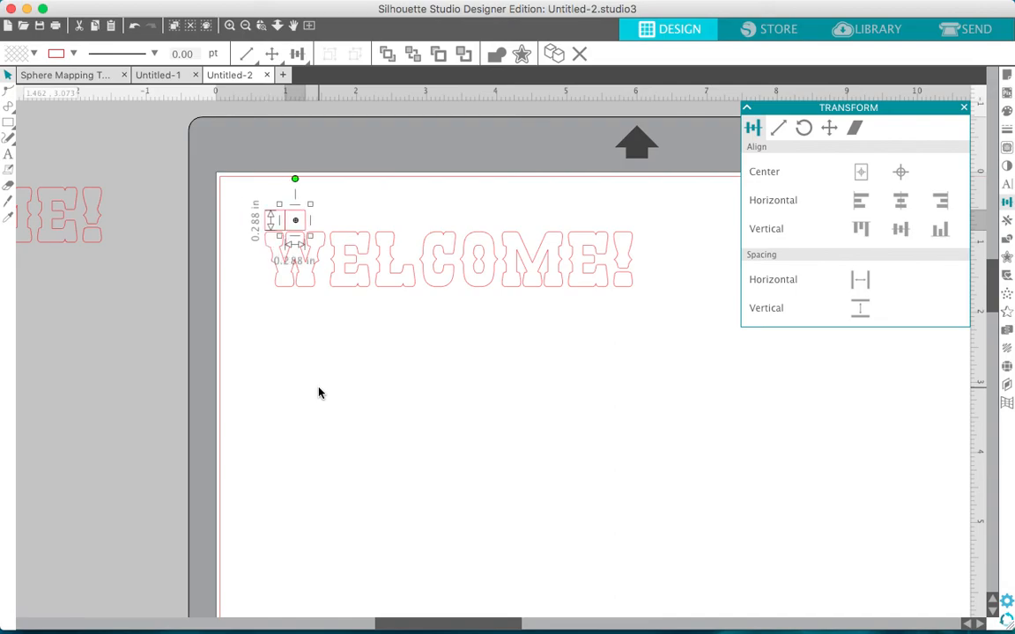
key("super+d")
key("super+d")
key("super+d")
key("super+d")
key("super+d")
key("super+d")
key("super+d")
key("super+d")
key("super+d")
key("super+d")
key("super+d")
key("super+d")
key("super+d")
key("super+d")
key("super+d")
key("super+d")
key("super+d")
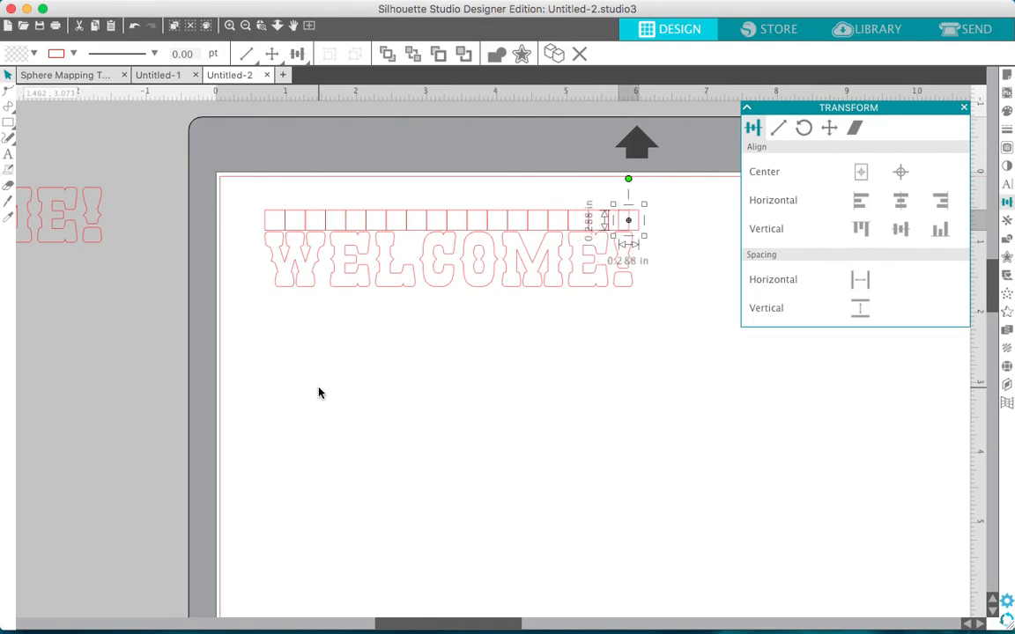
key("super+d")
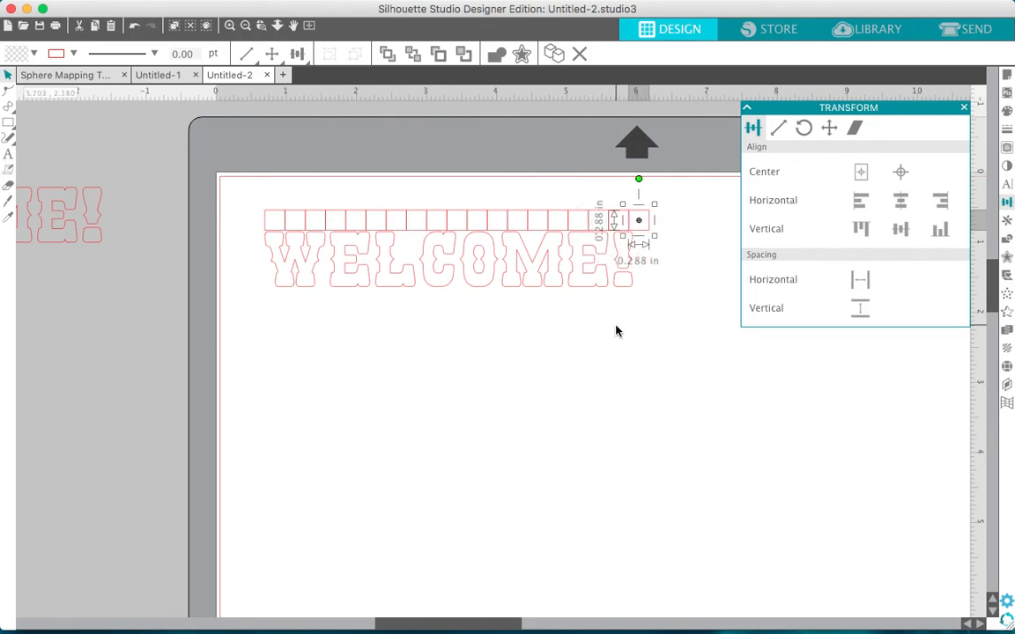
- Group all squares of the row above the lettering, leaving the WELCOME! lettering out of the group
left_click(649, 300)
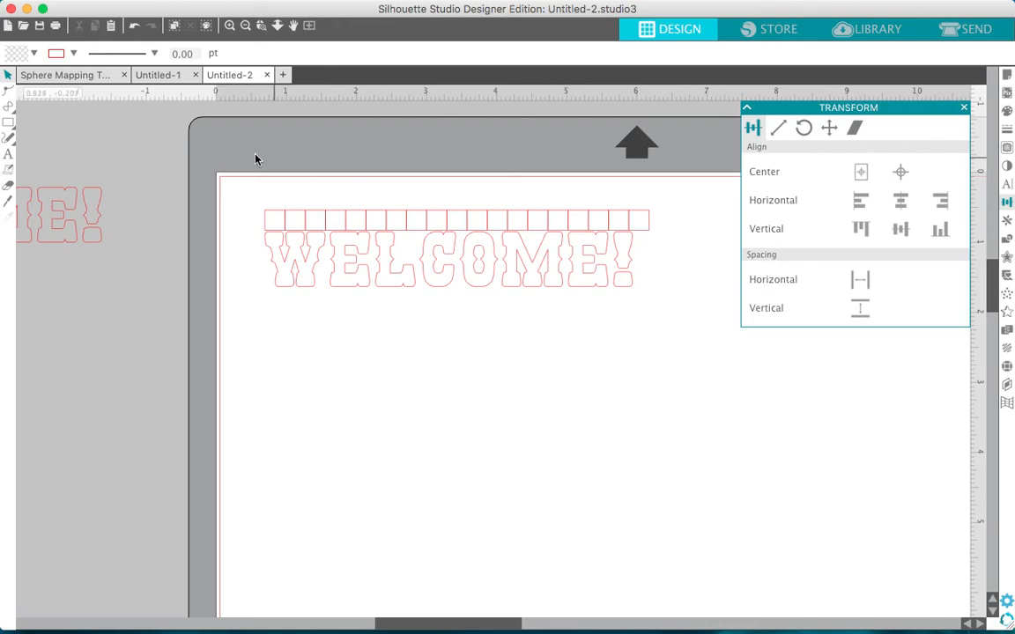
left_click_drag(253, 190, 664, 215)
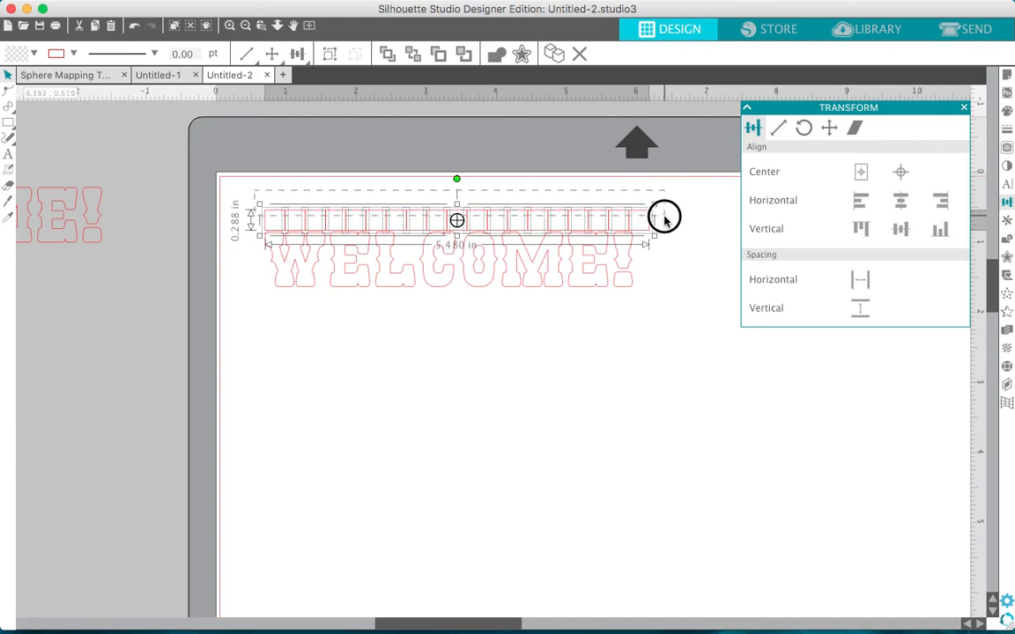
key("super+g")
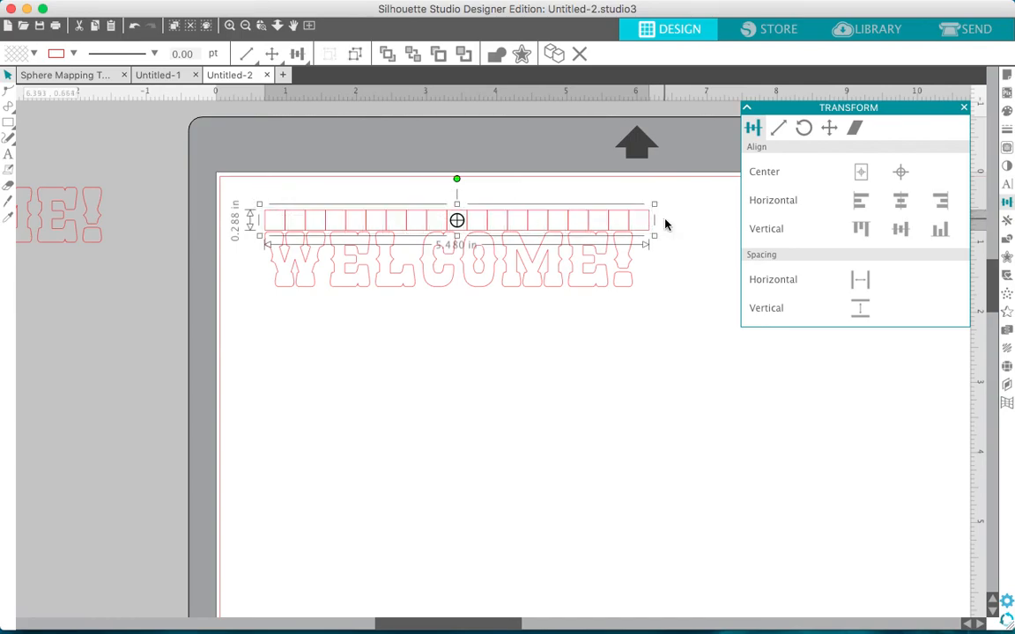
- Align the top edges of the grouped row of squares and the WELCOME! lettering
left_click(586, 291, "shift")
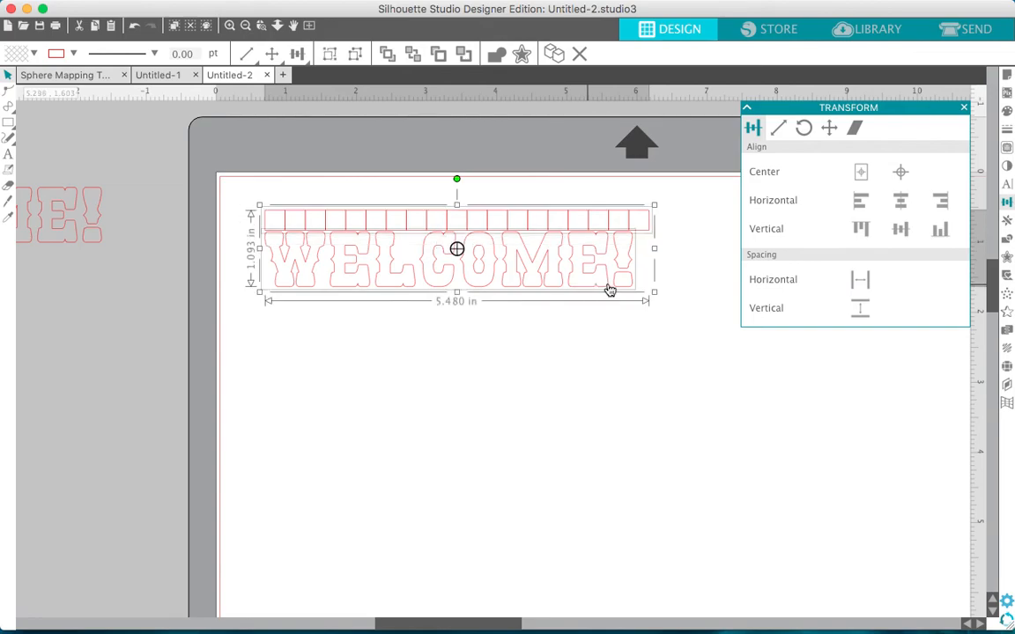
left_click(862, 231)
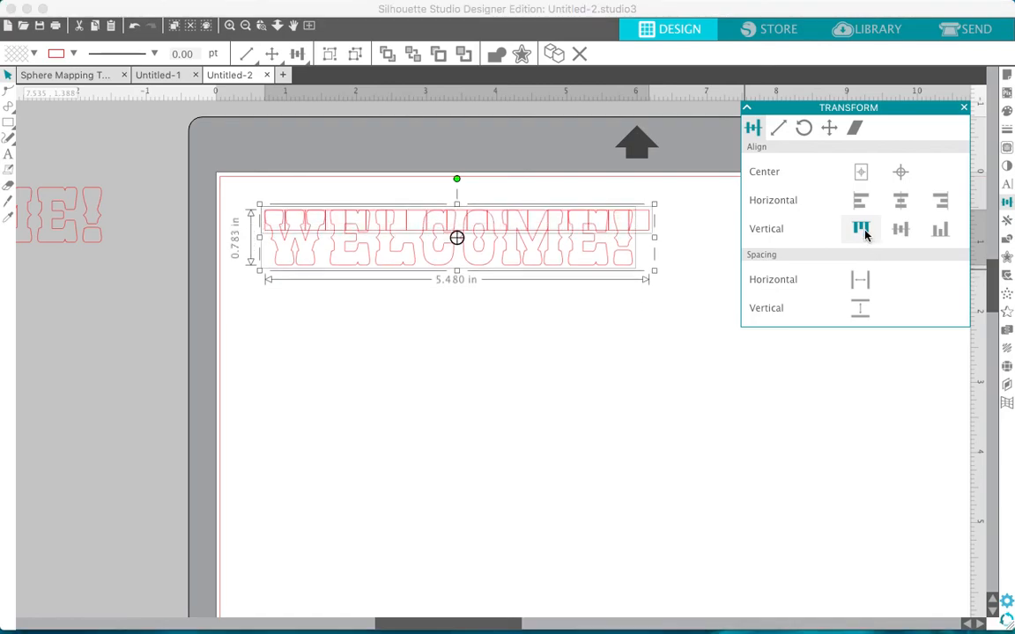
left_click(690, 302)
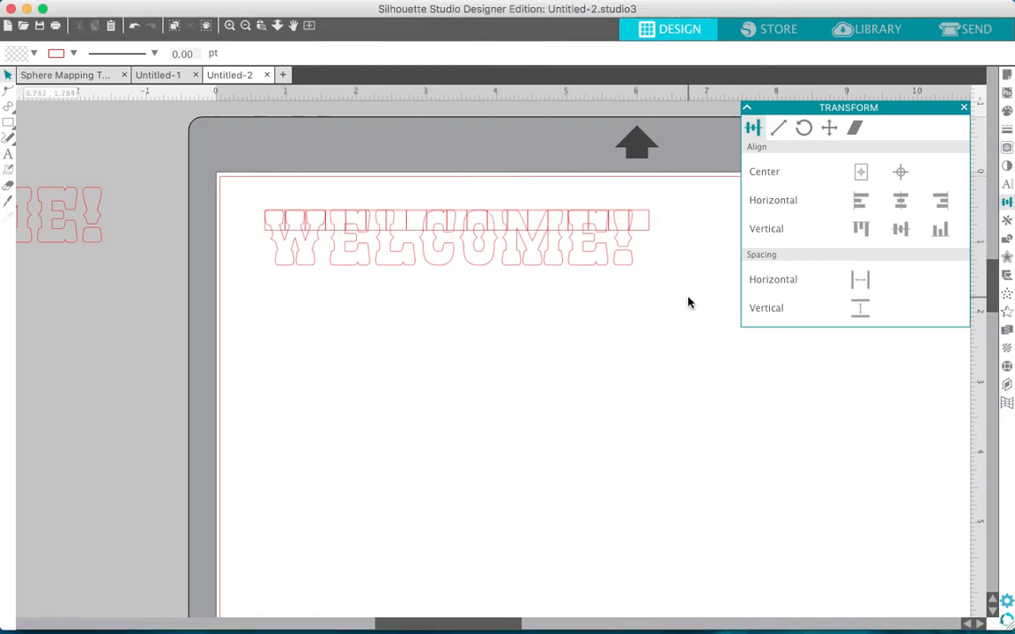
- Duplicate the grouped row of squares downward twice, stacking three rows over the full height of the lettering
left_click(649, 229)
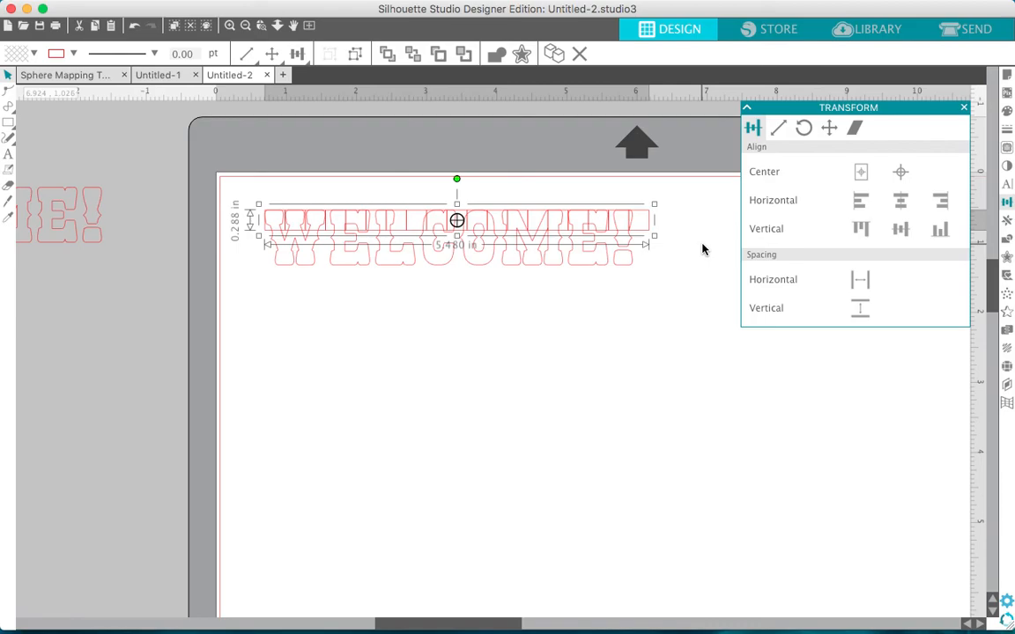
key("Down")
key("Down")
key("Down")
key("Down")
key("Down")
key("Down")
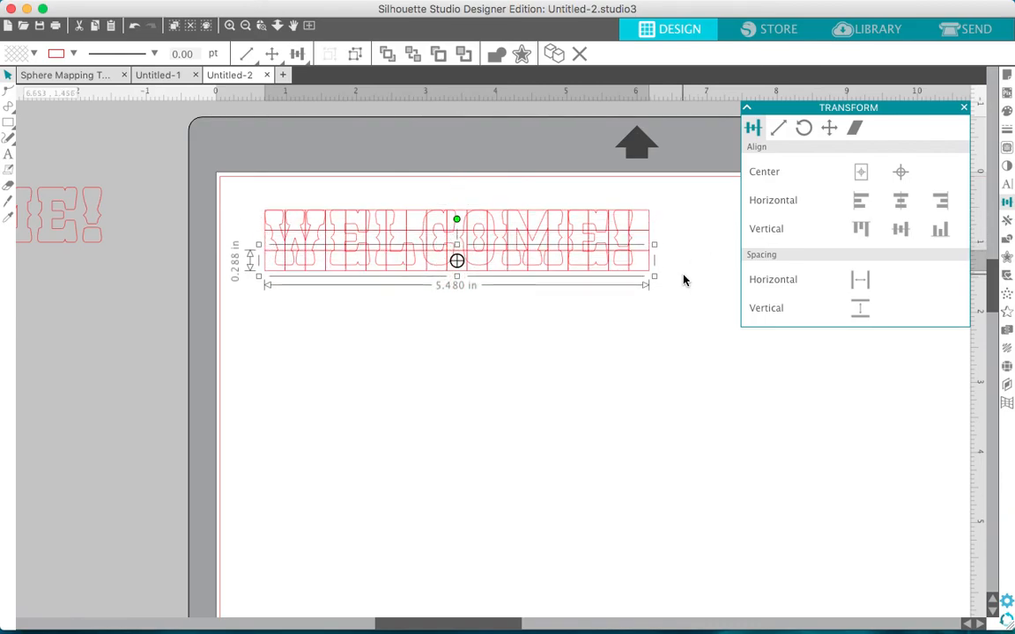
left_click(684, 257)
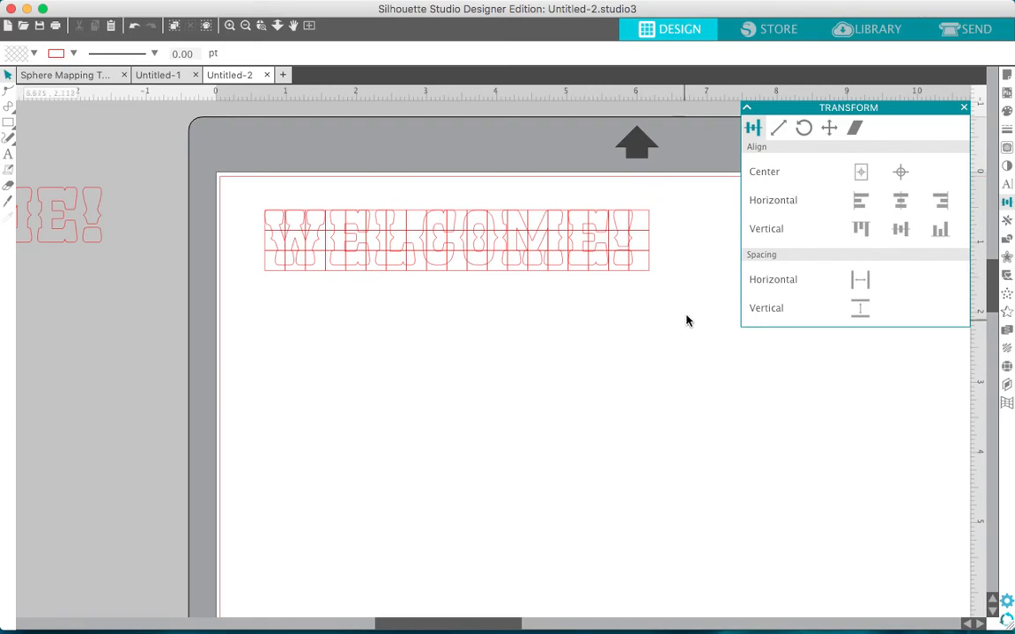
- Group the three rows of squares into one grid, leaving the lettering out of the group
left_click_drag(680, 195, 642, 299)
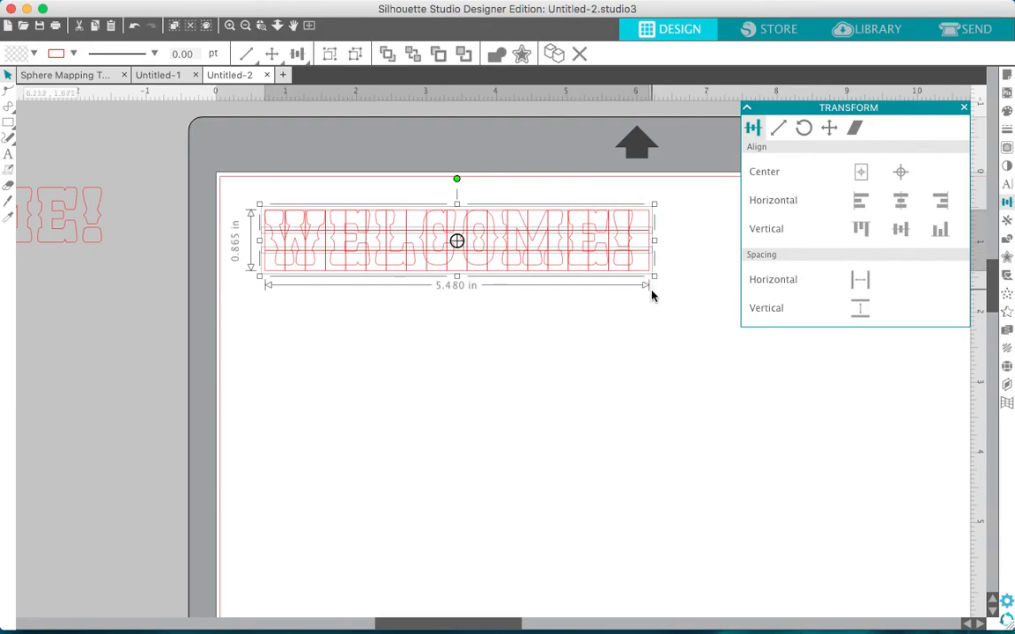
key("super+g")
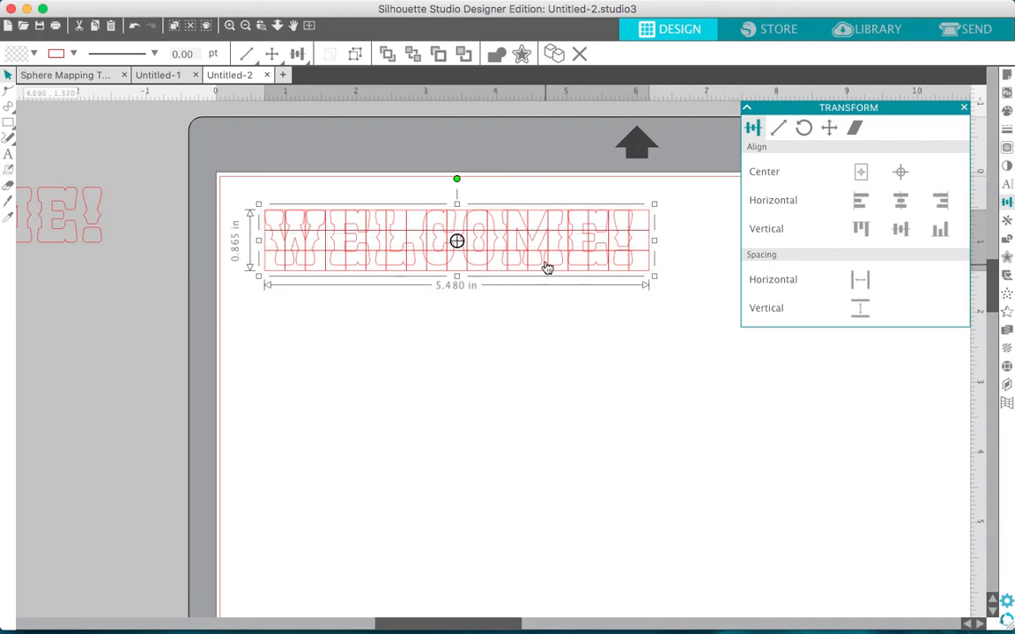
- Change the line color of the WELCOME! lettering under the grid to light gray
scroll(548, 262, "up", 2)
scroll(548, 260, "up", 1)
scroll(548, 260, "up", 3)
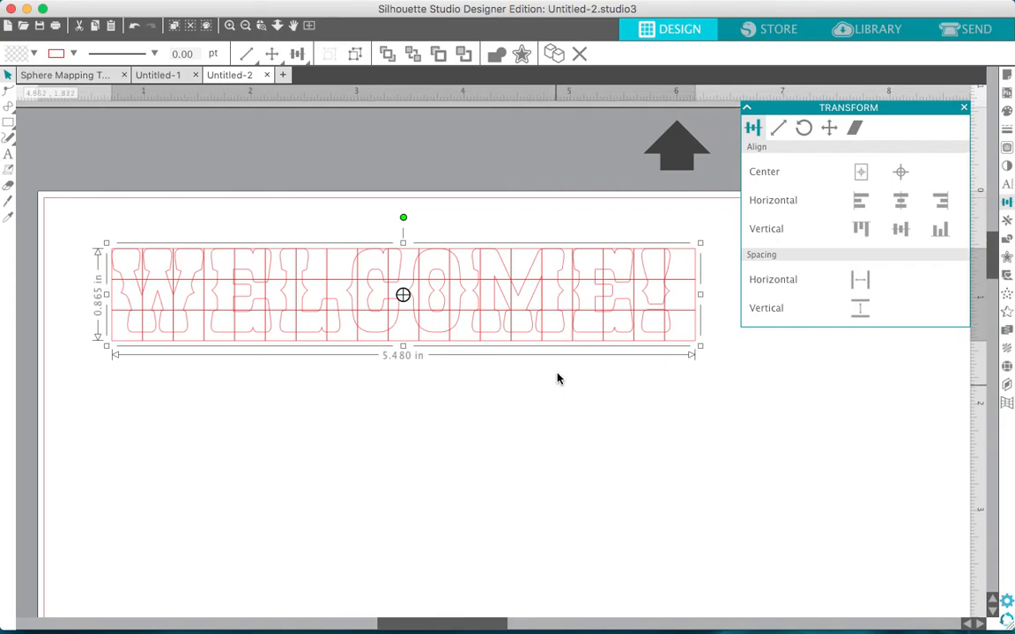
left_click(564, 296)
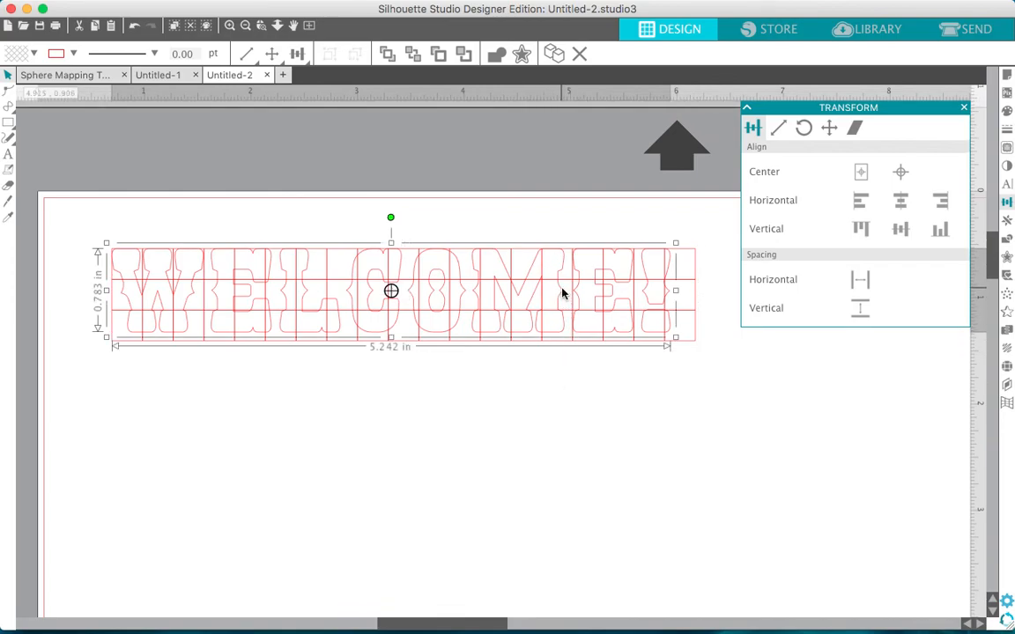
left_click(74, 54)
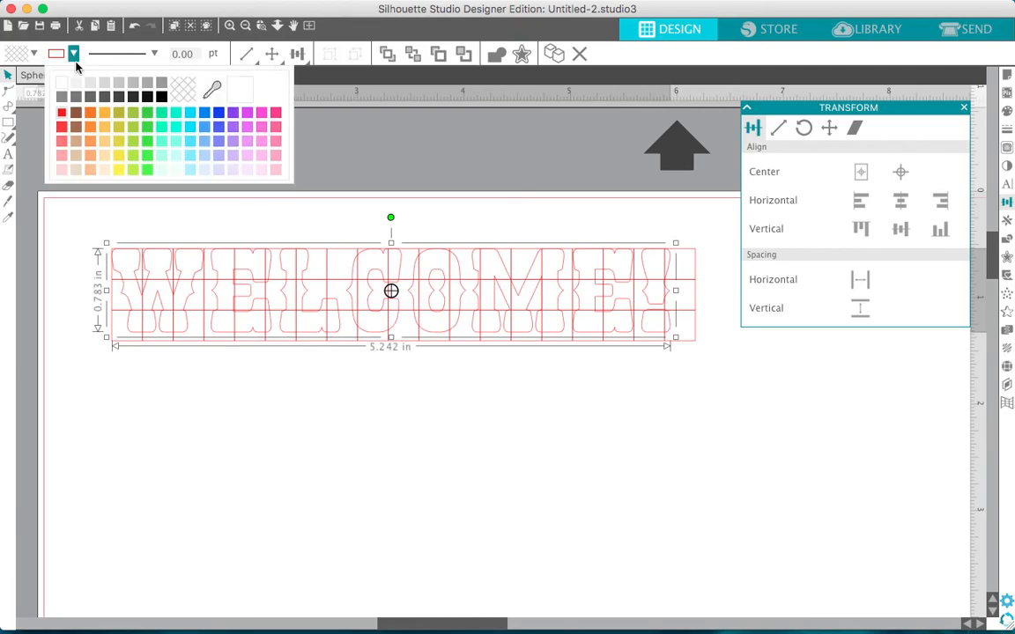
left_click(133, 84)
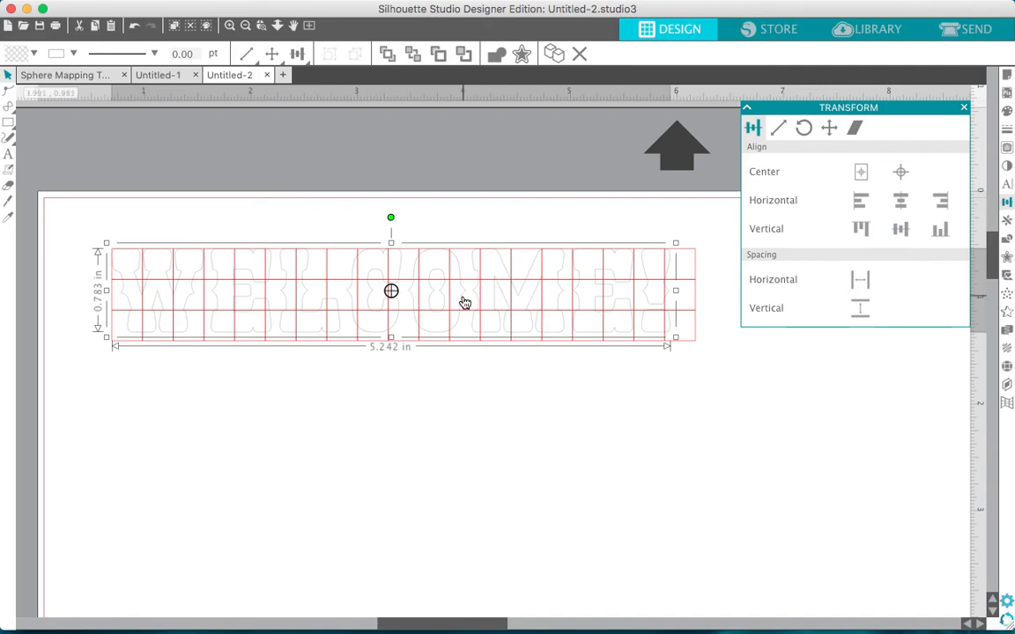
left_click(489, 231)
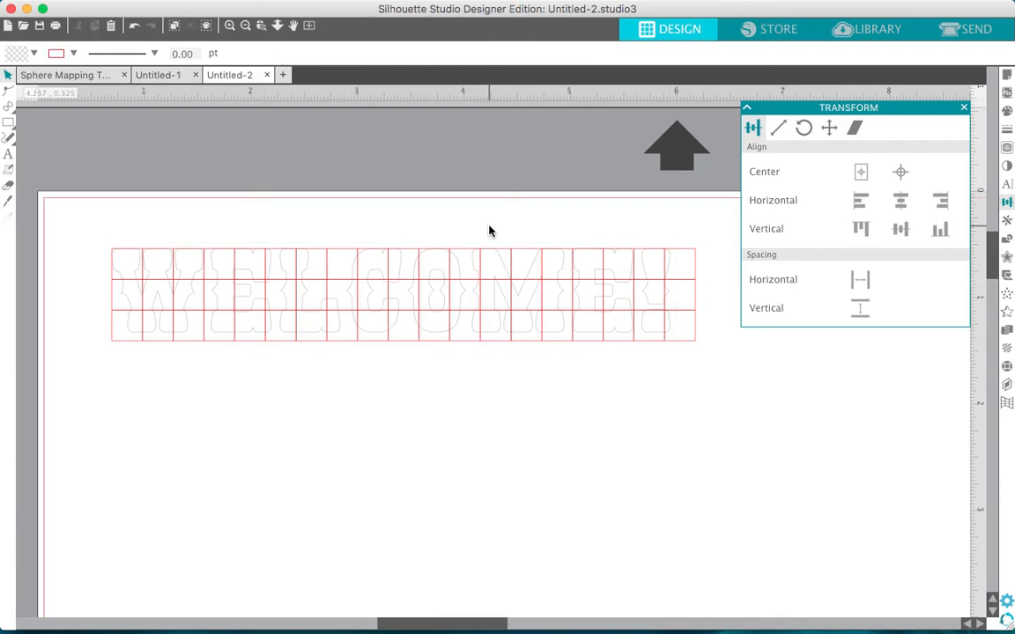
- Center the WELCOME! lettering and the grid of squares on each other
left_click_drag(490, 231, 619, 337)
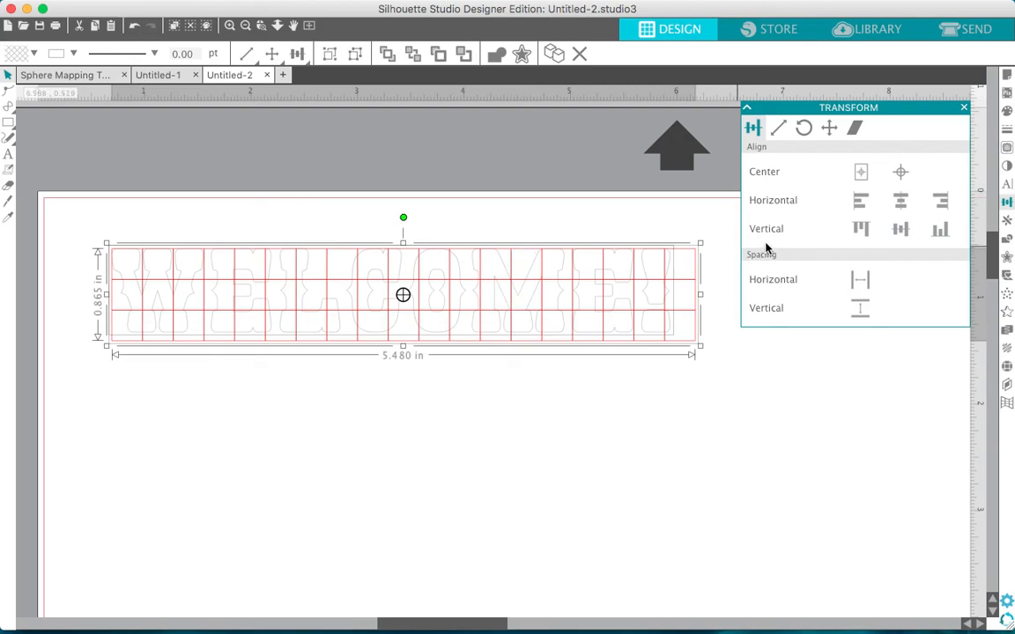
left_click(900, 173)
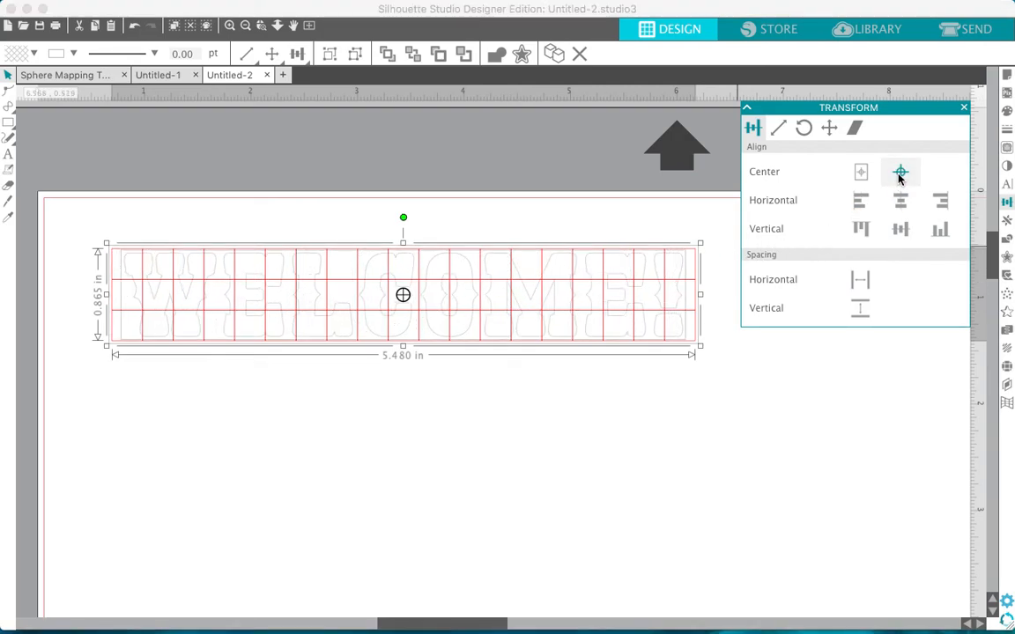
left_click(715, 386)
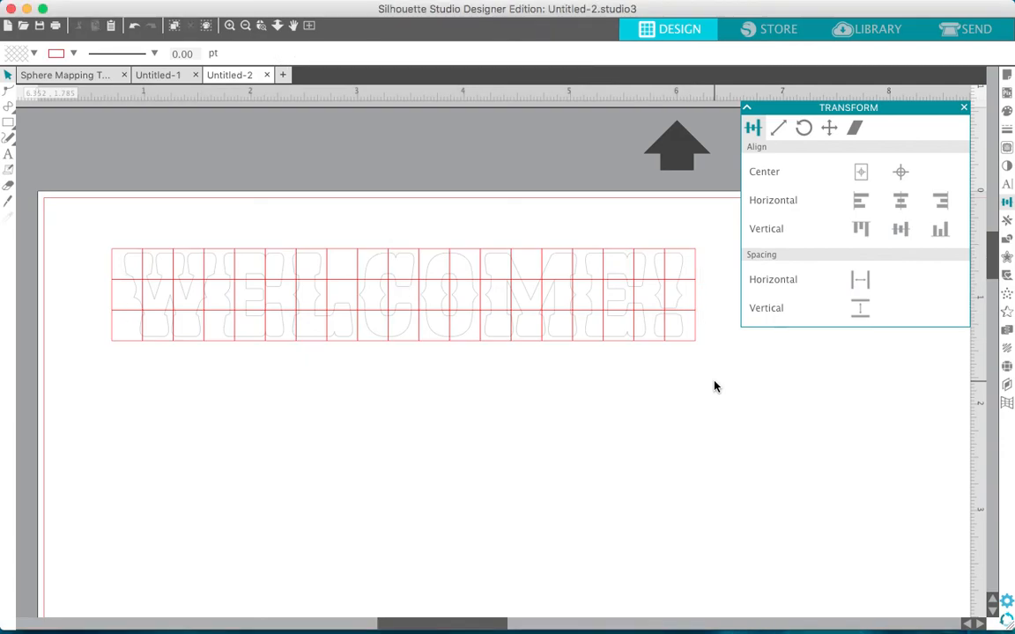
- Stretch the lettering to about 5.44 in wide and 0.83 in high, nearly filling the grid
left_click(680, 296)
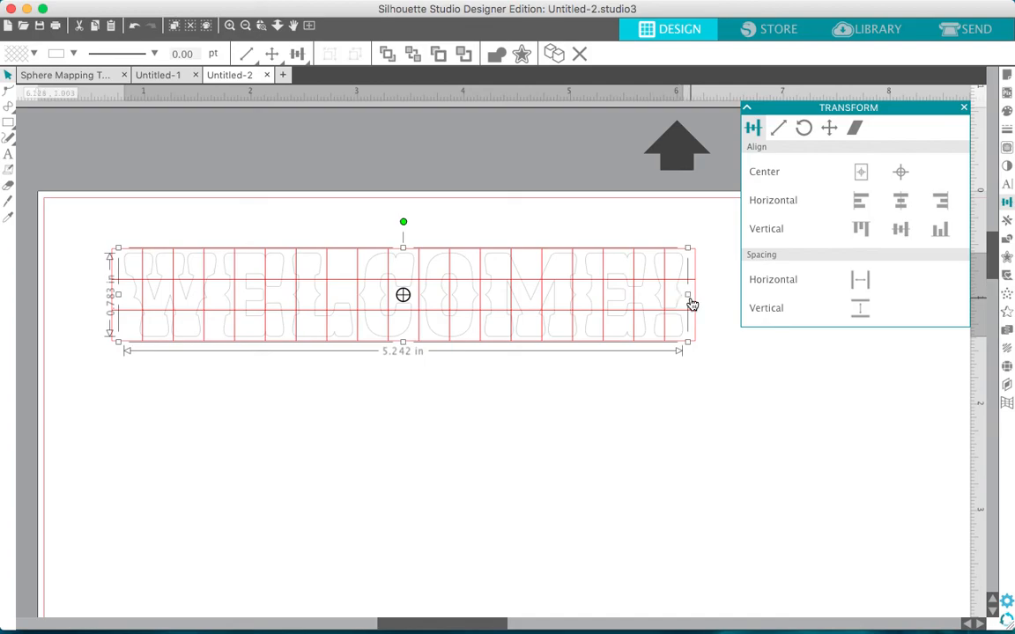
left_click_drag(690, 295, 698, 293)
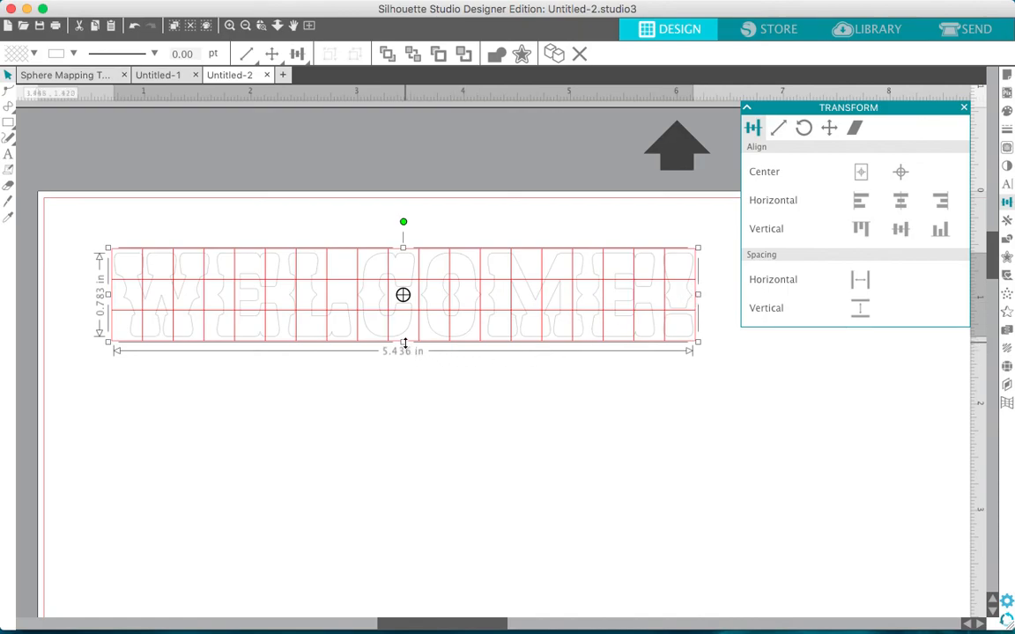
left_click_drag(403, 342, 403, 344)
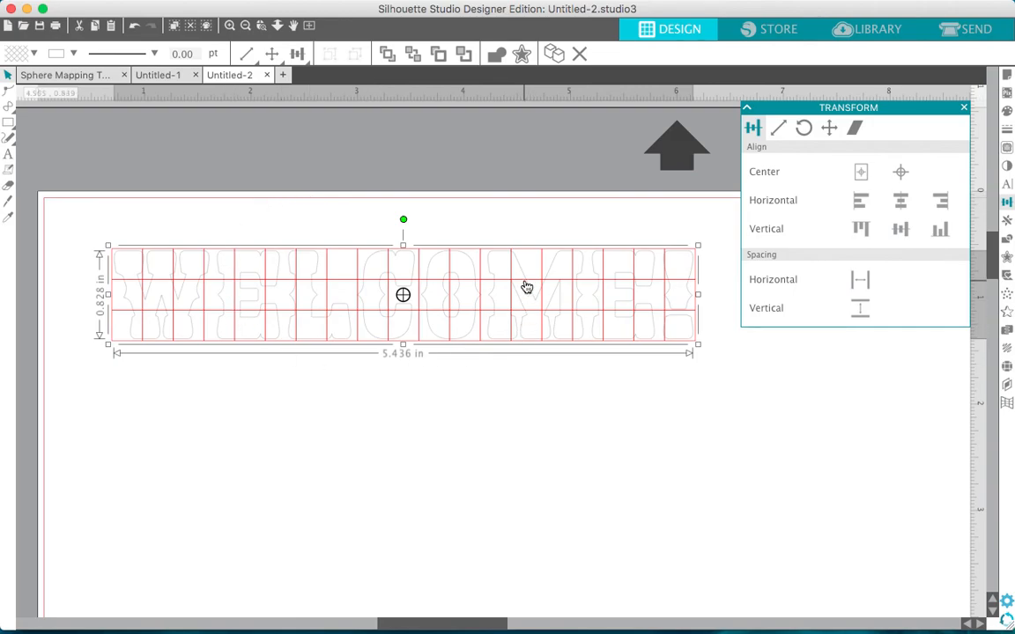
- Place a copy of the grid below the lettering and shift the lettering with its original grid slightly up
scroll(510, 403, "down", 3)
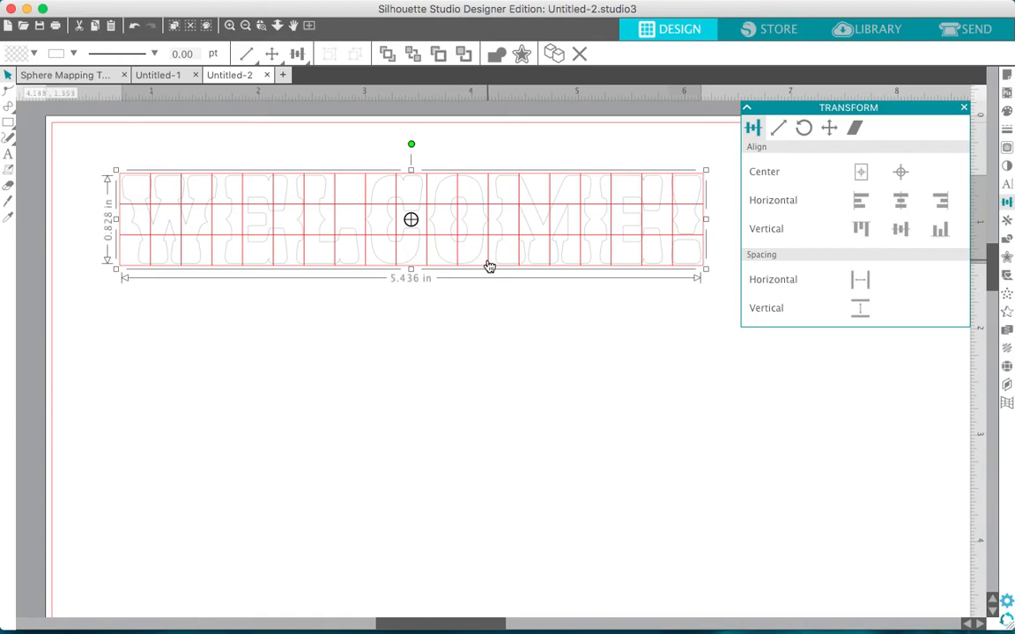
left_click_drag(490, 262, 487, 483)
left_click_drag(295, 148, 375, 300)
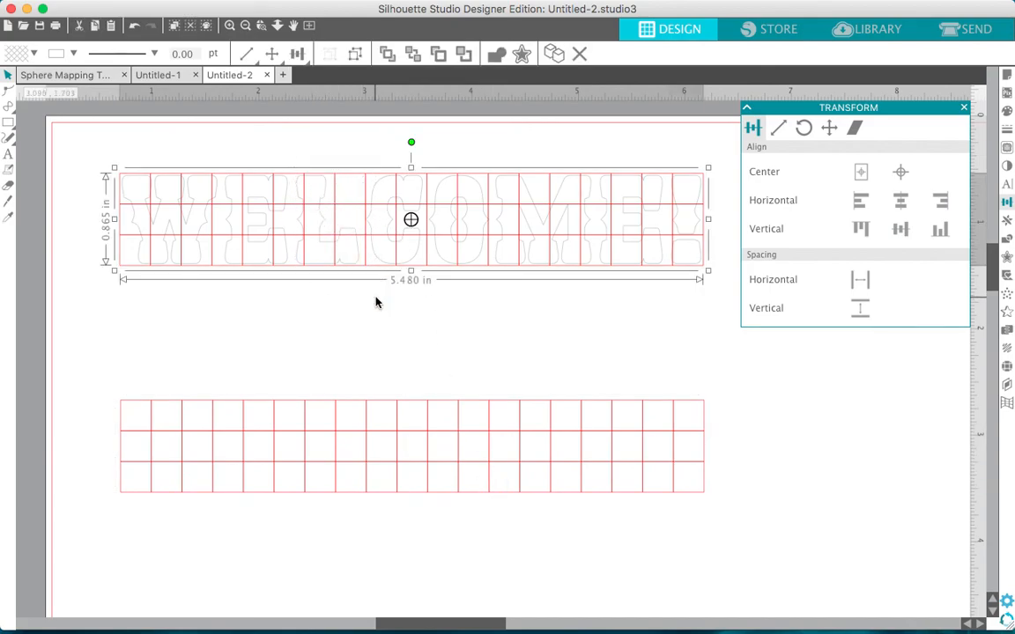
left_click_drag(357, 238, 357, 219)
- Move the copied grid farther down and slightly right, and close the alignment settings
scroll(499, 333, "down", 5)
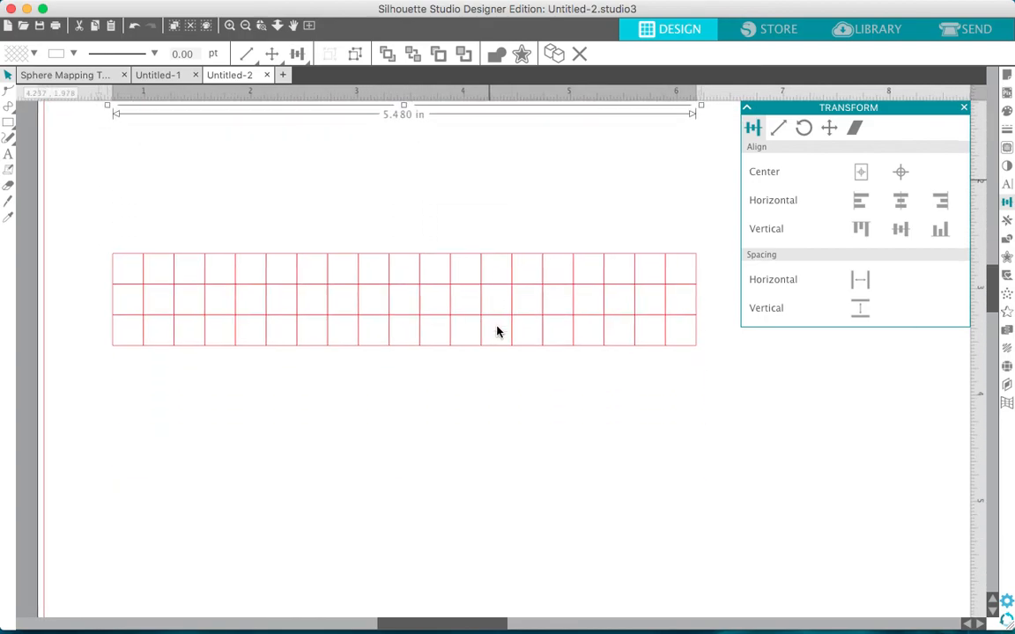
left_click(482, 373)
left_click_drag(482, 375, 496, 423)
left_click(630, 272)
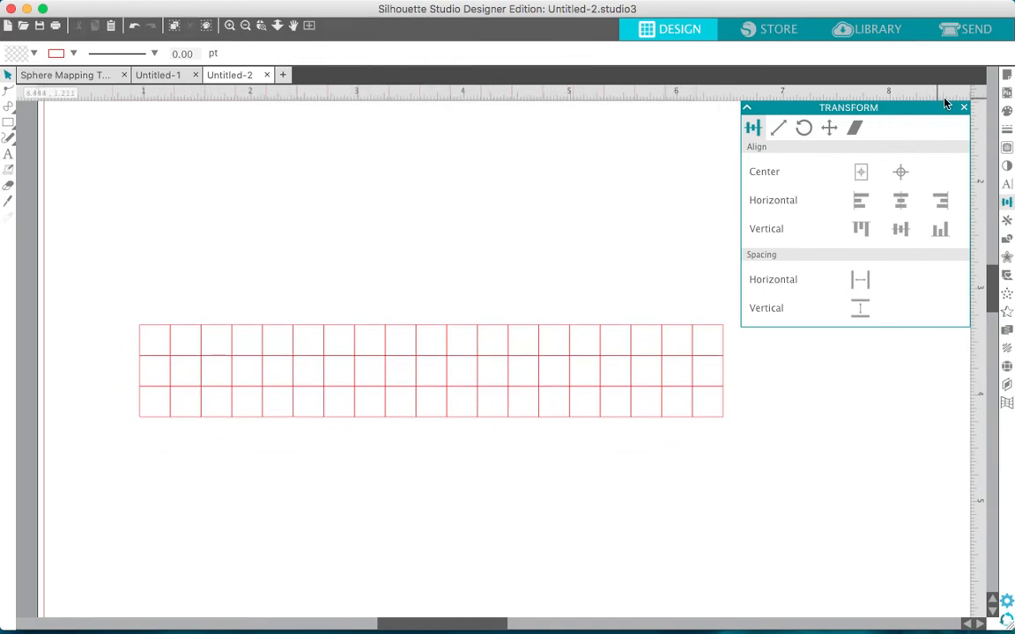
left_click(965, 108)
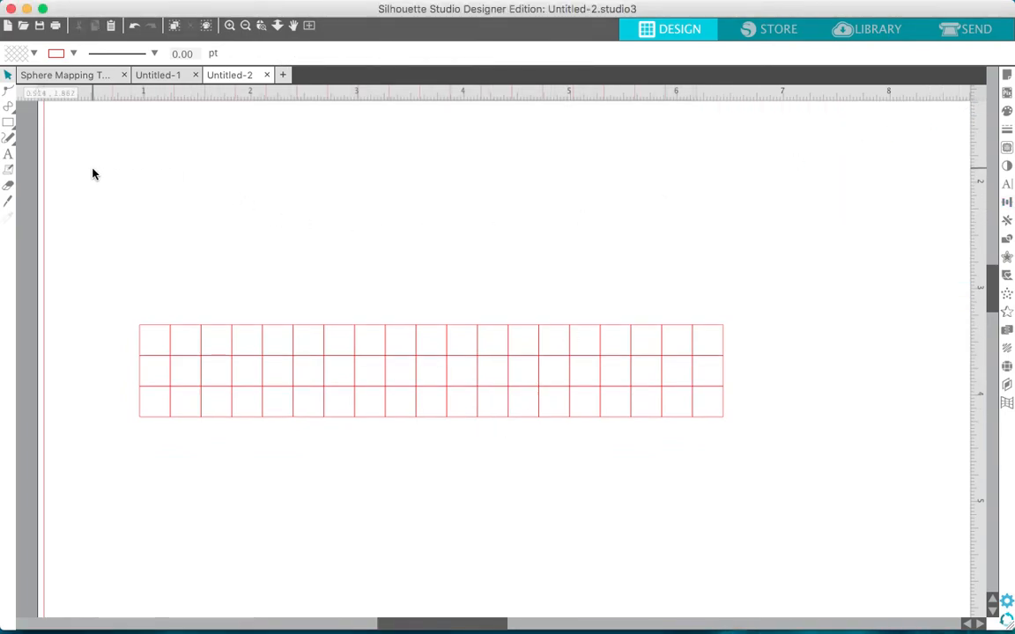
- Draw a circle about 5.12 in across, centered on the copied grid
mouse_move(9, 122)
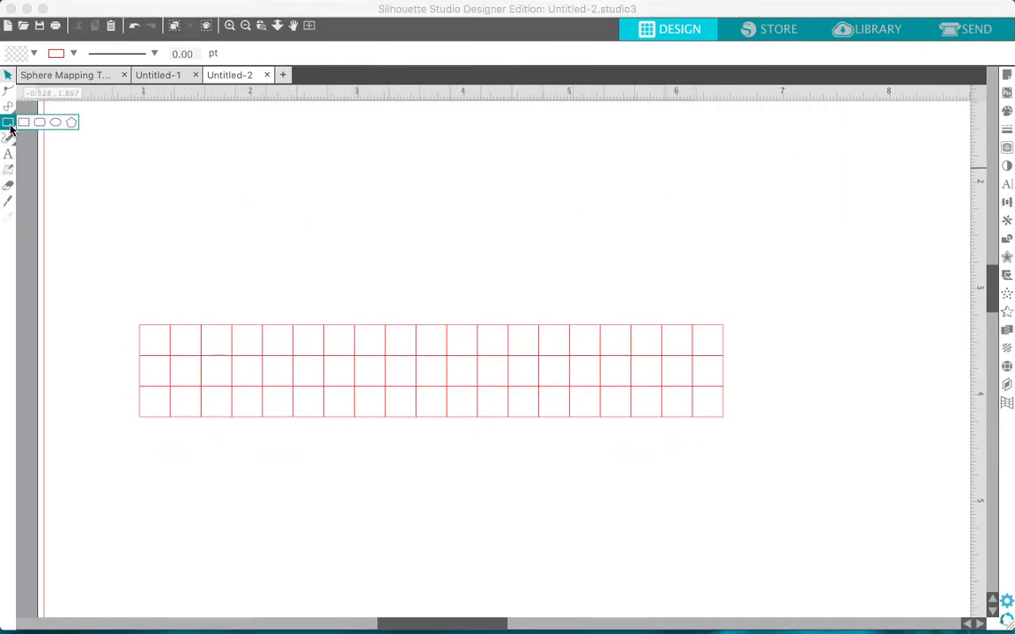
left_click(57, 126)
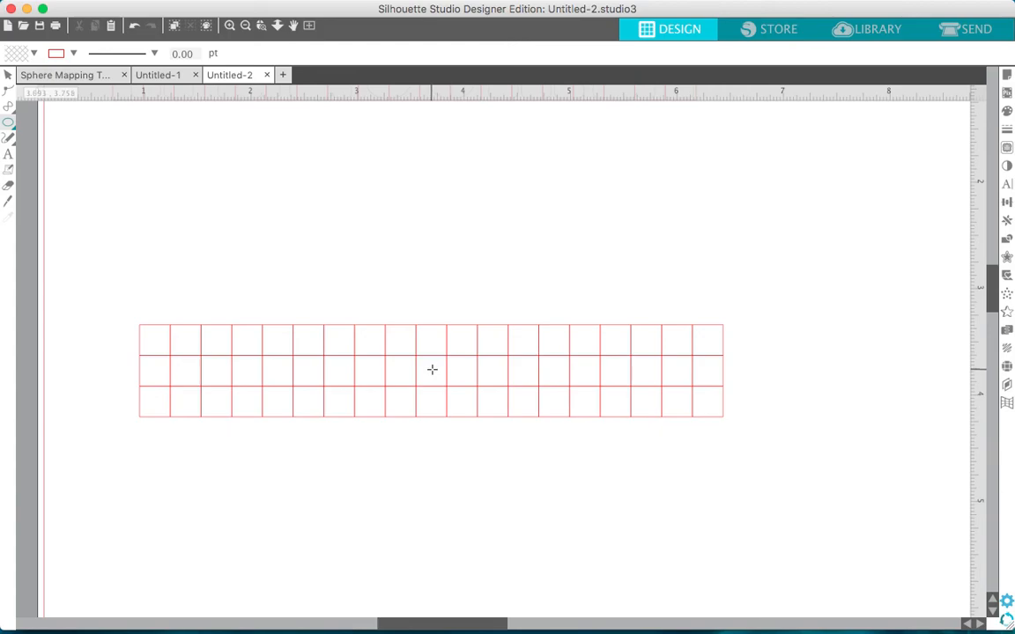
mouse_move(432, 369)
left_mouse_down()
mouse_move(701, 559)
mouse_move(731, 614)
left_mouse_up()
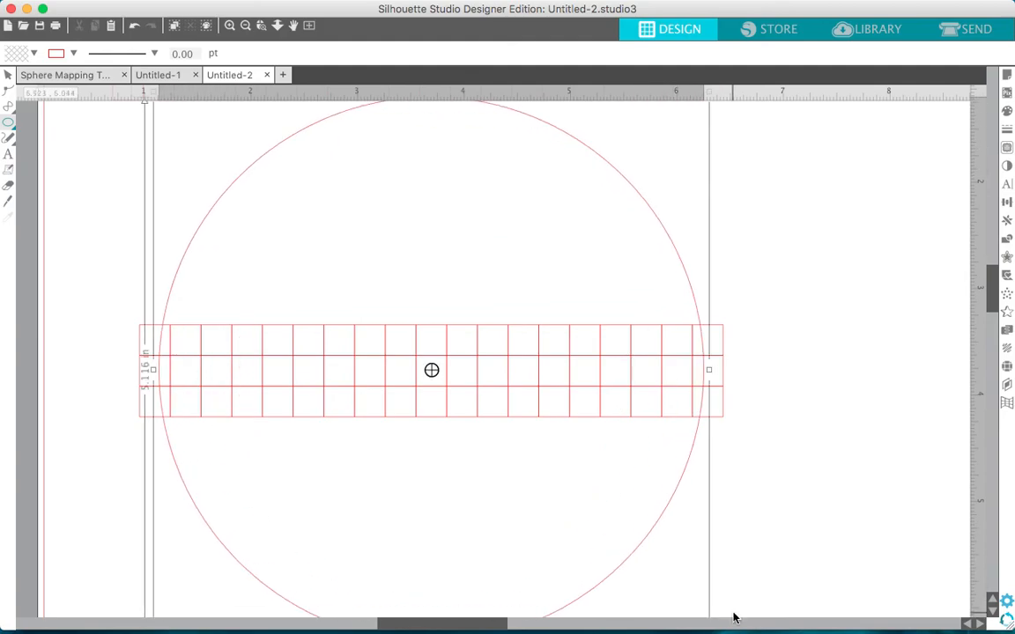
- Enlarge the circle around its center to about 6.67 in so it encloses the copied grid
scroll(806, 564, "down", 2)
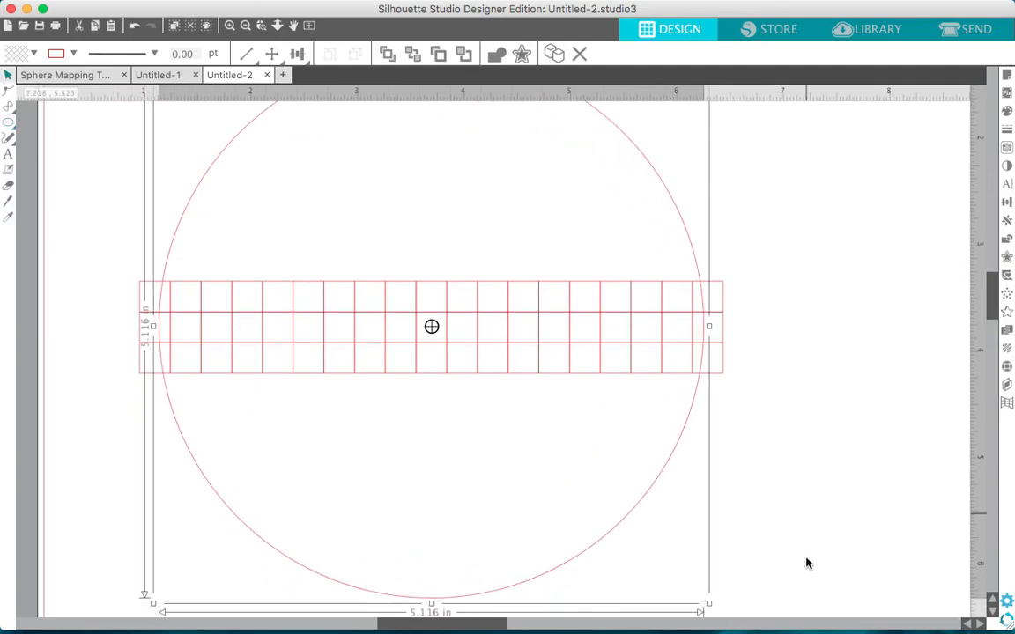
scroll(806, 563, "down", 3)
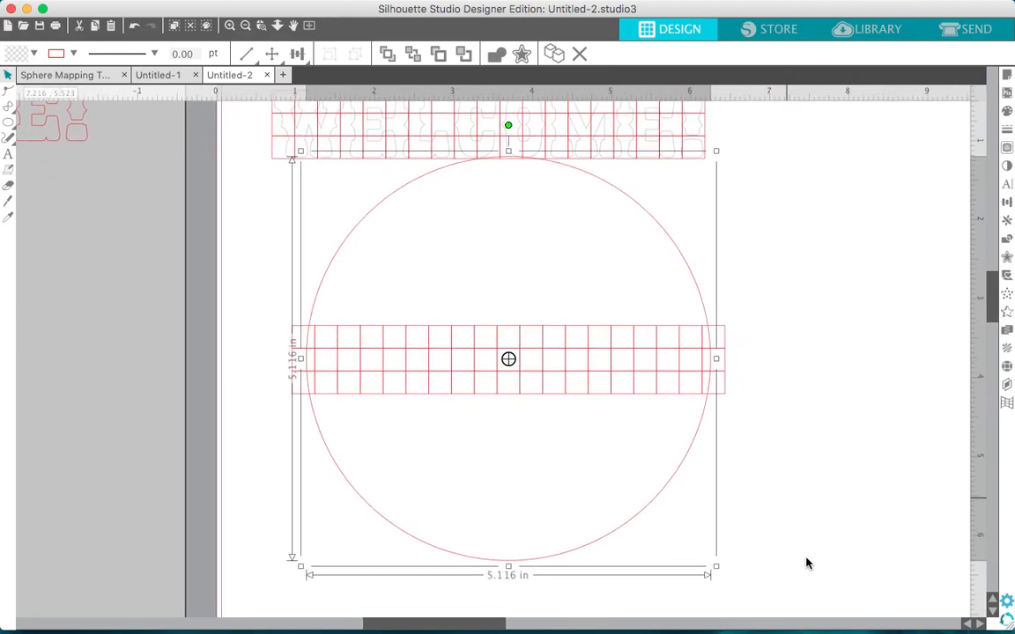
scroll(806, 563, "right", 1)
left_click_drag(702, 568, 746, 588)
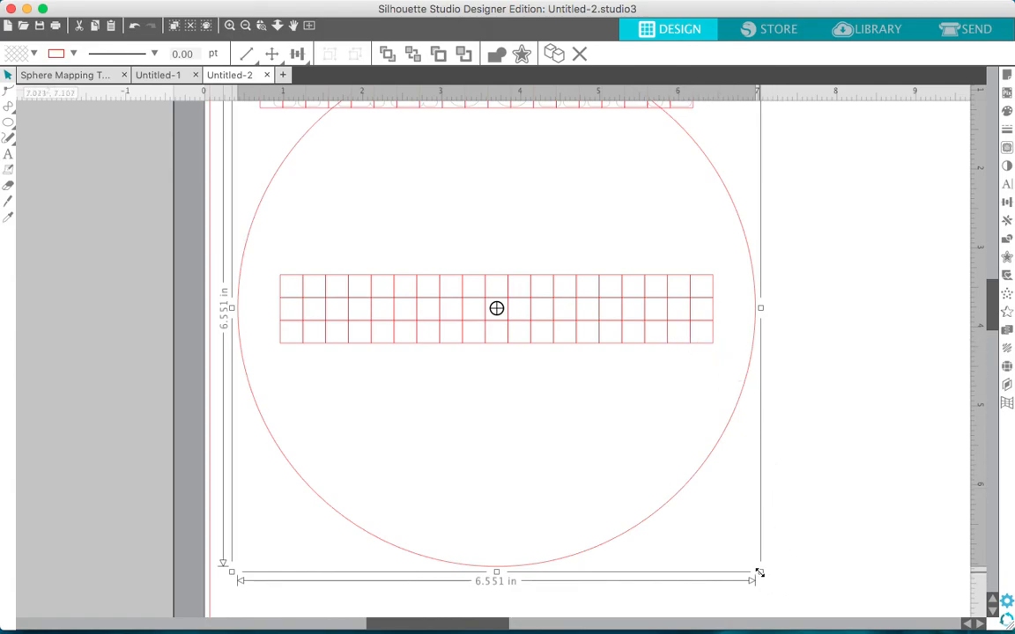
left_click_drag(759, 573, 765, 581)
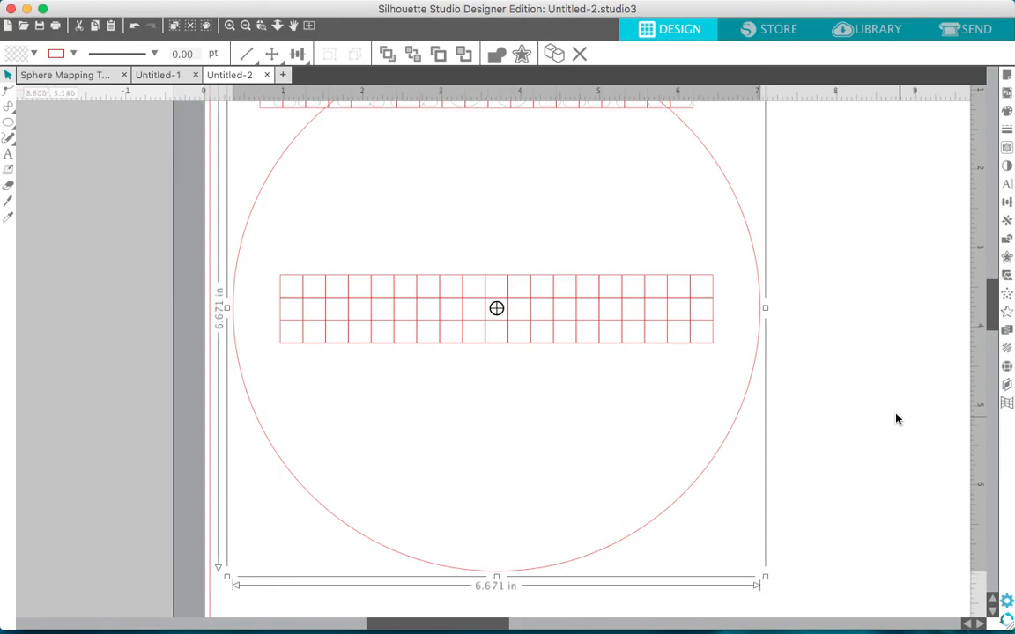
- Center the copied grid and the circle on each other
scroll(895, 417, "up", 3)
scroll(895, 417, "right", 3)
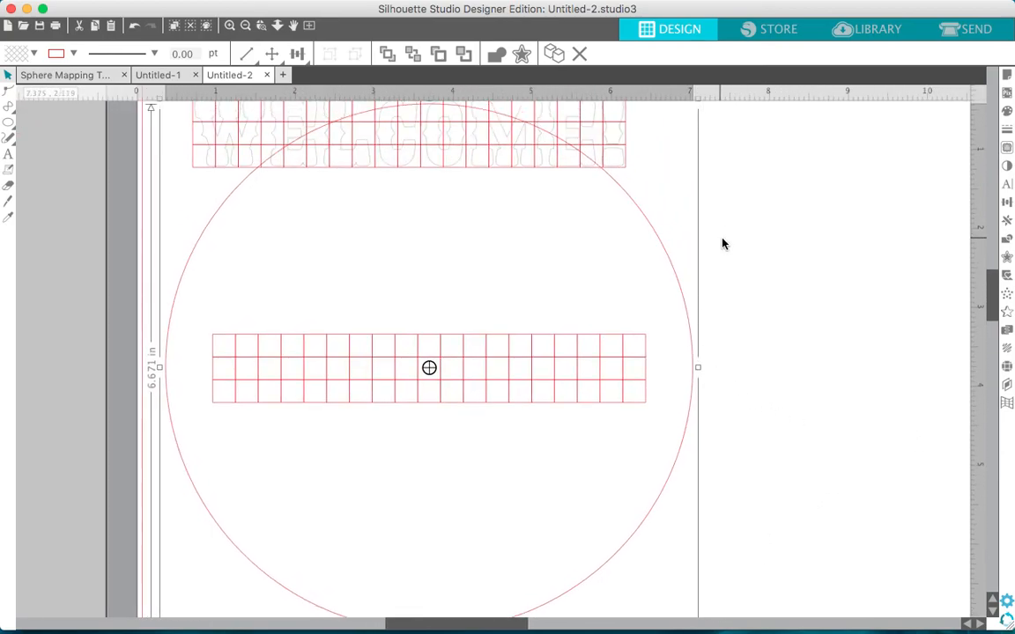
left_click(674, 269, "alt")
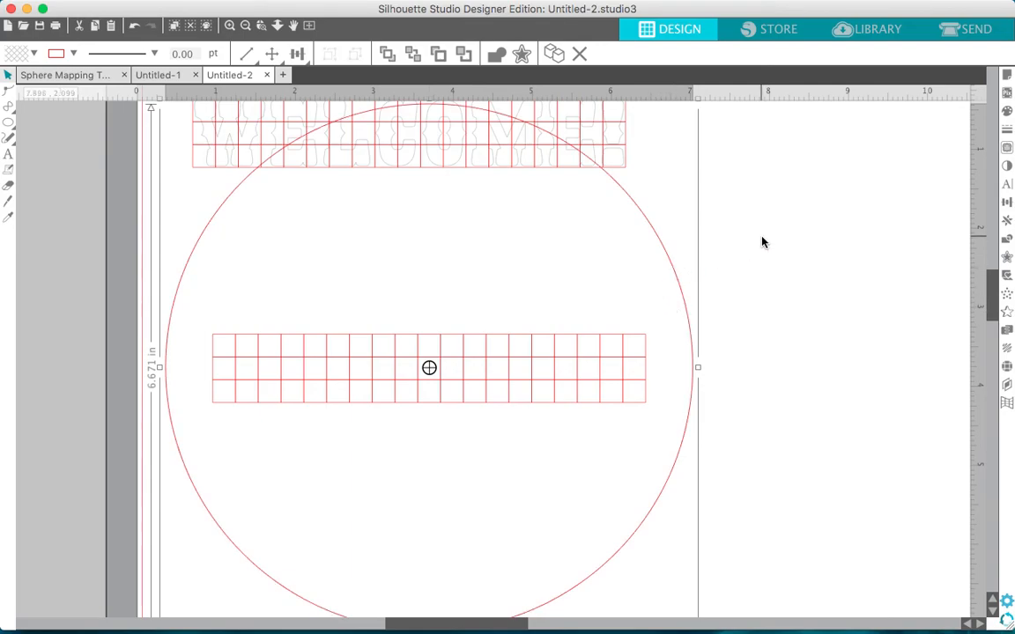
left_click_drag(735, 244, 627, 432)
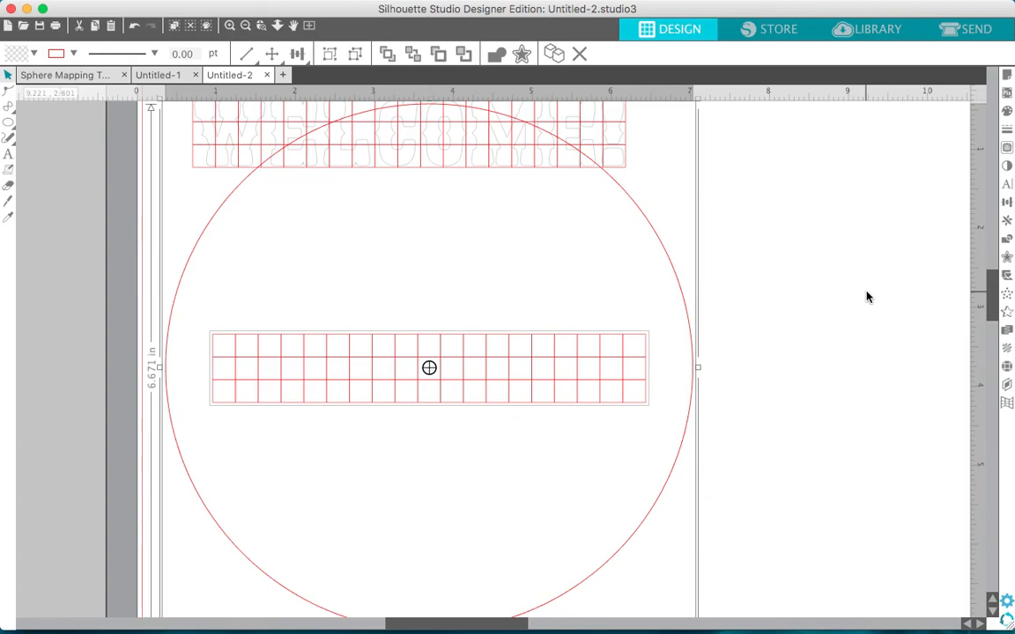
left_click(1007, 204)
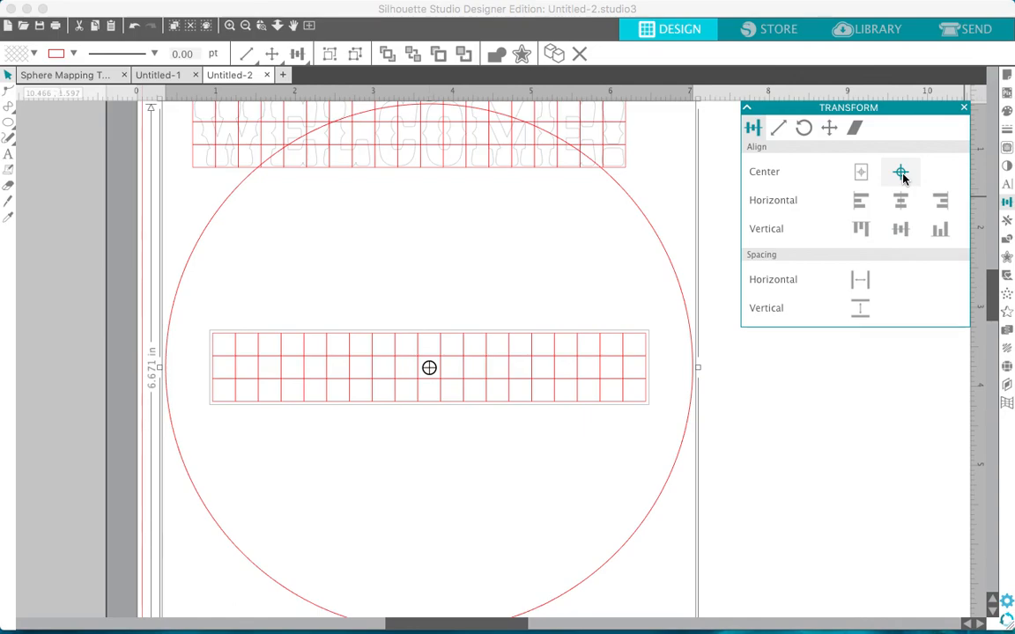
- Add ten progressively narrower, full-height copies of the circle around its center, each meeting the next pair of vertical grid lines inward
left_click(825, 462)
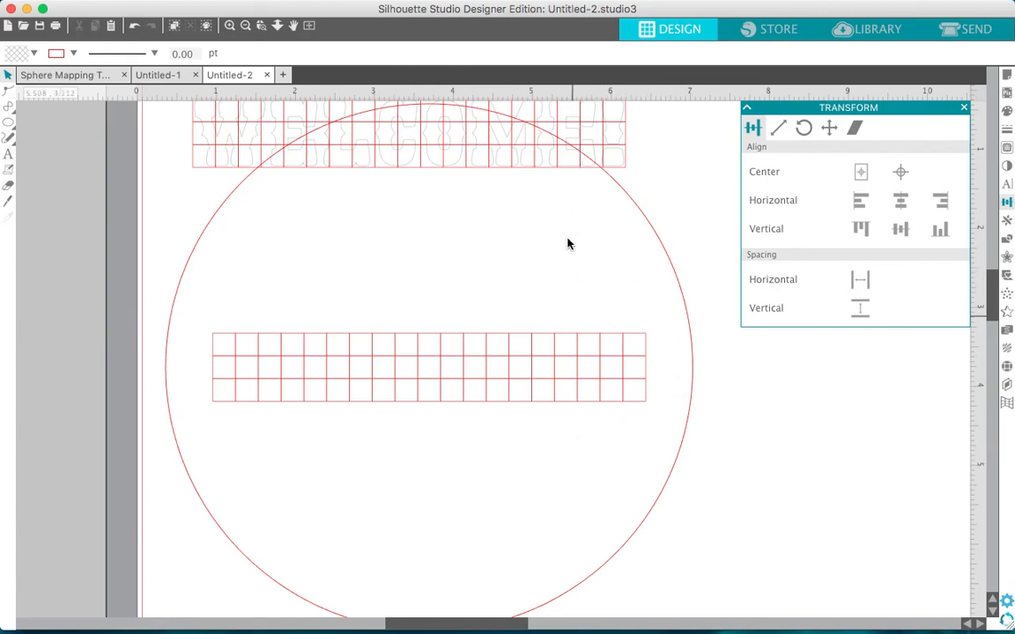
left_click(693, 405)
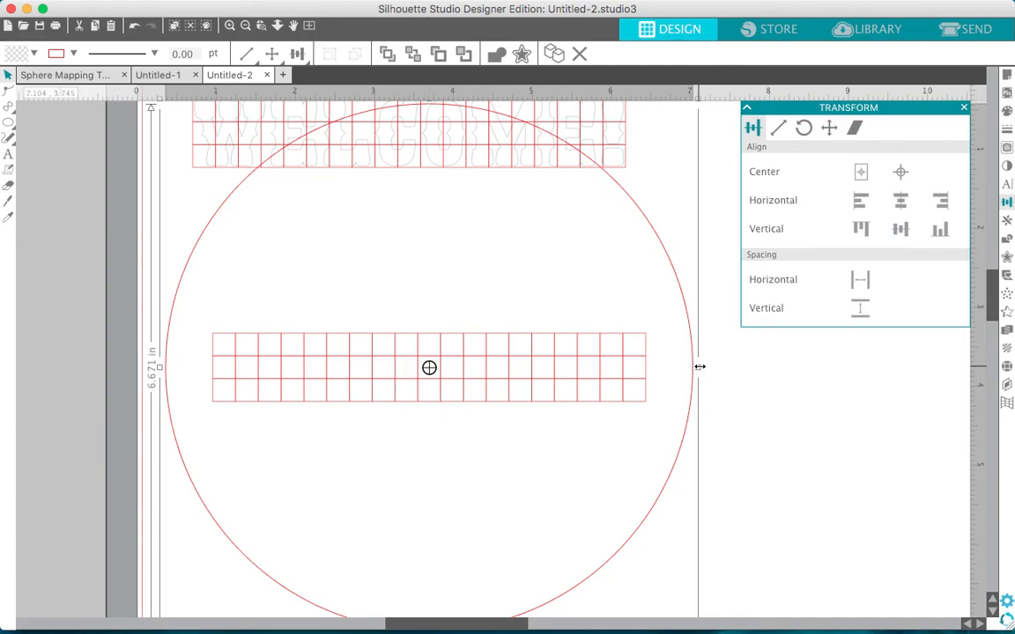
left_click_drag(699, 366, 651, 390)
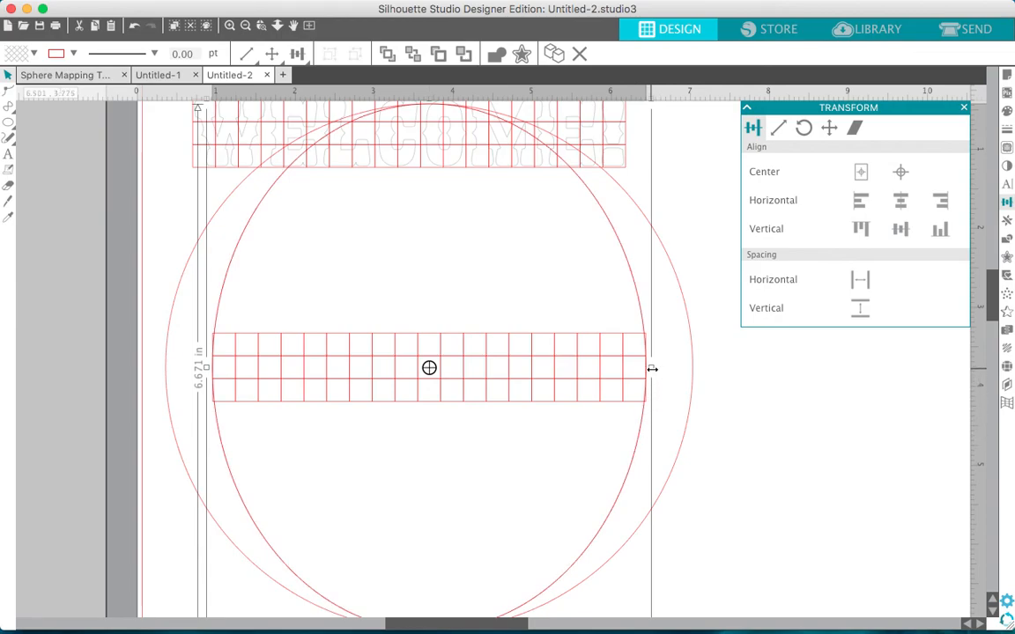
mouse_move(652, 368)
left_mouse_down()
mouse_move(628, 382)
mouse_move(621, 437)
mouse_move(623, 410)
left_mouse_up()
left_click_drag(628, 369, 602, 378)
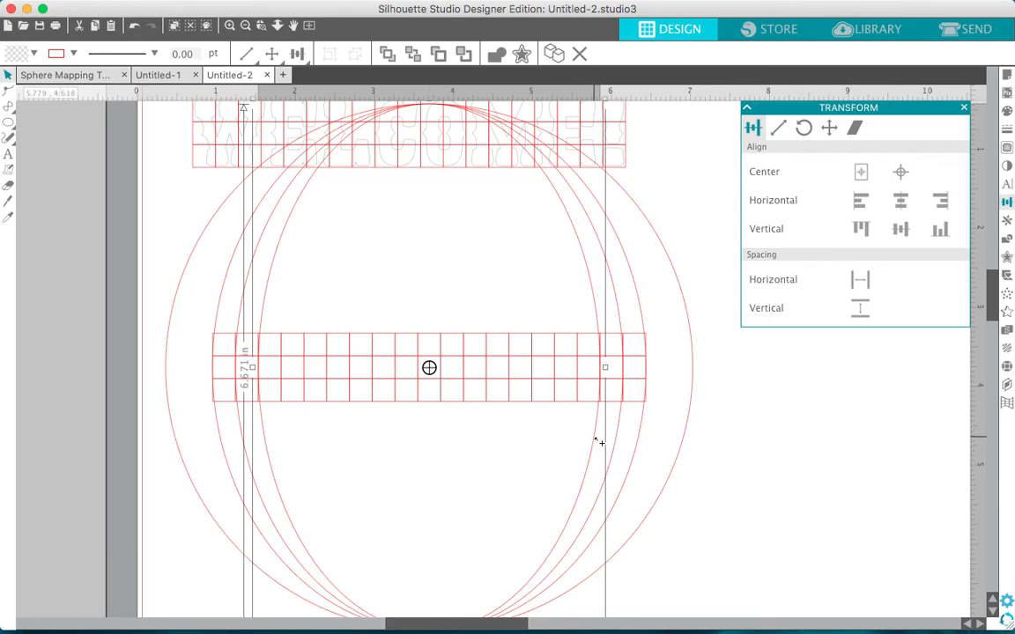
left_click_drag(606, 368, 584, 374)
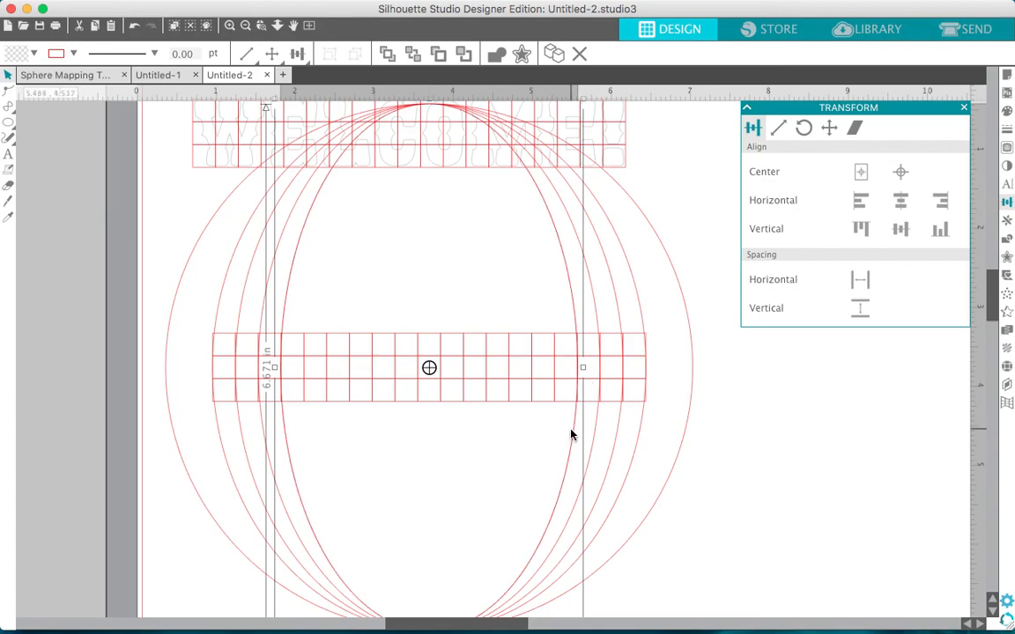
left_click_drag(583, 366, 560, 379)
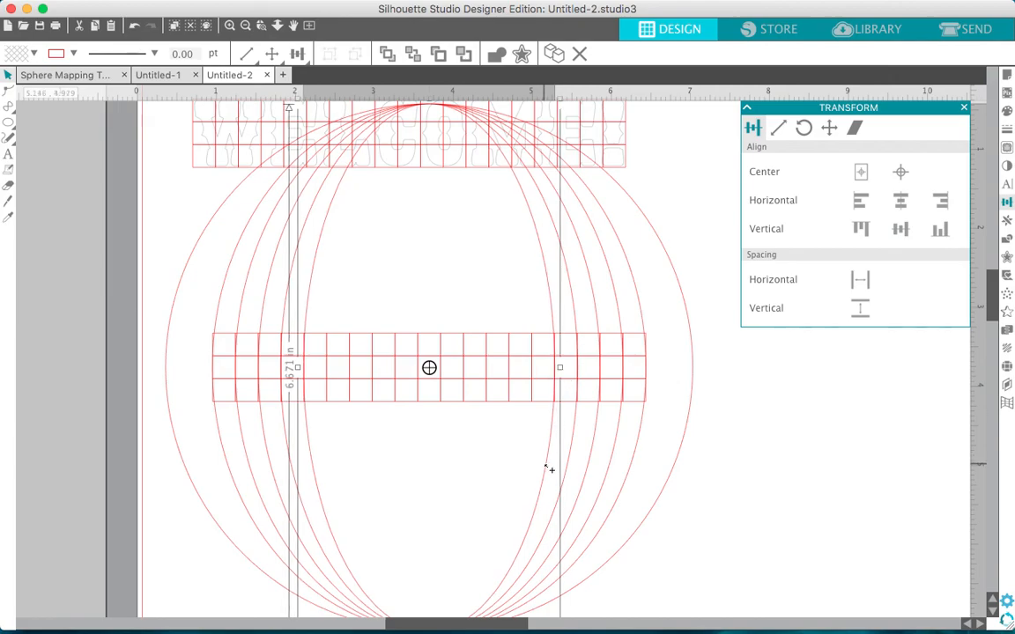
left_click_drag(562, 368, 539, 376)
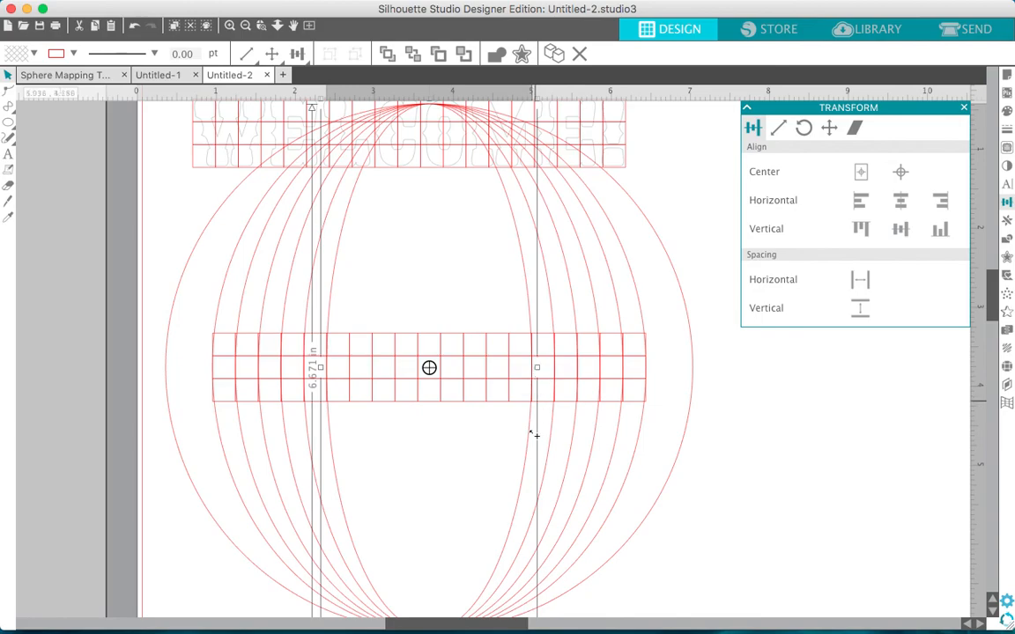
left_click_drag(537, 368, 515, 384)
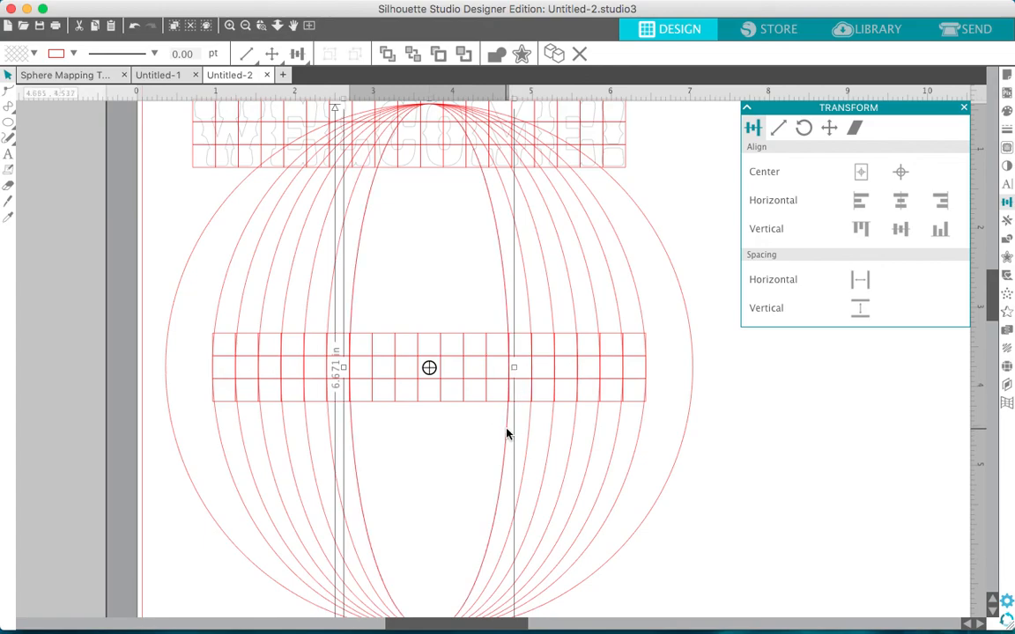
left_click_drag(515, 368, 491, 380)
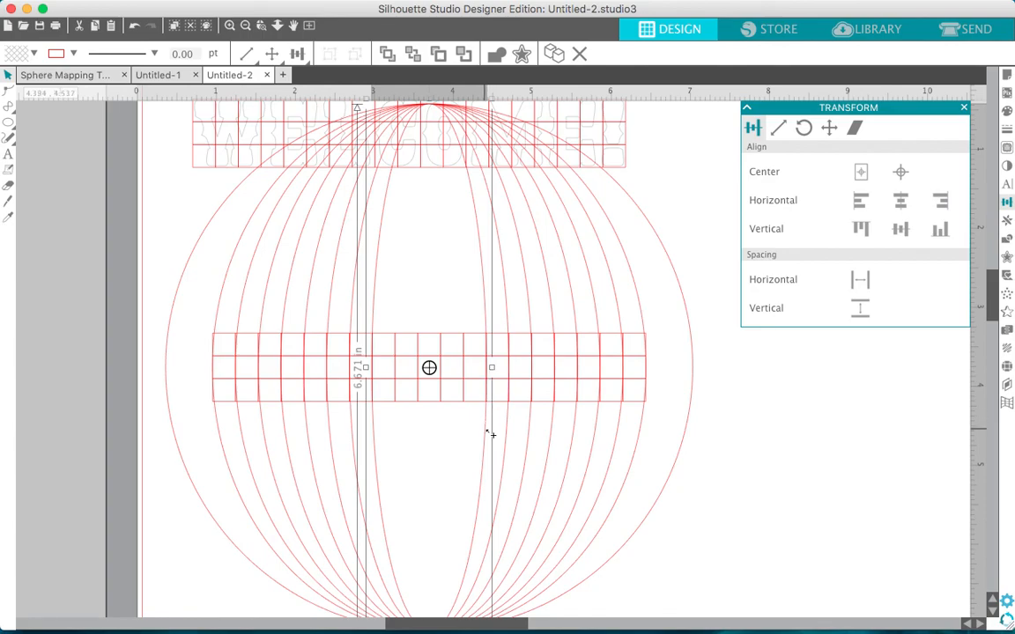
left_click_drag(490, 368, 468, 380)
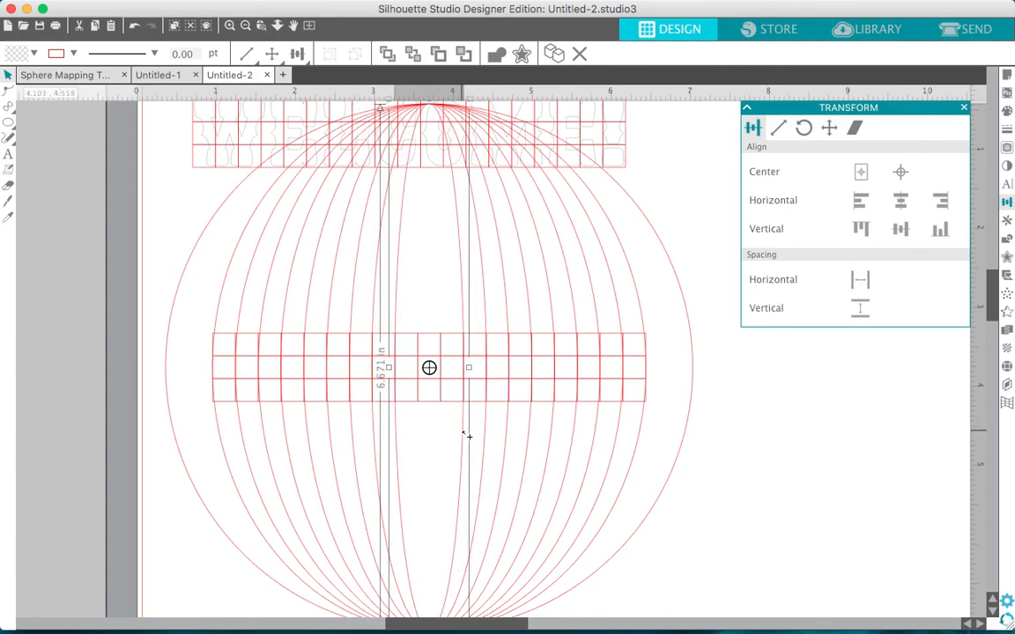
left_click_drag(469, 367, 445, 377)
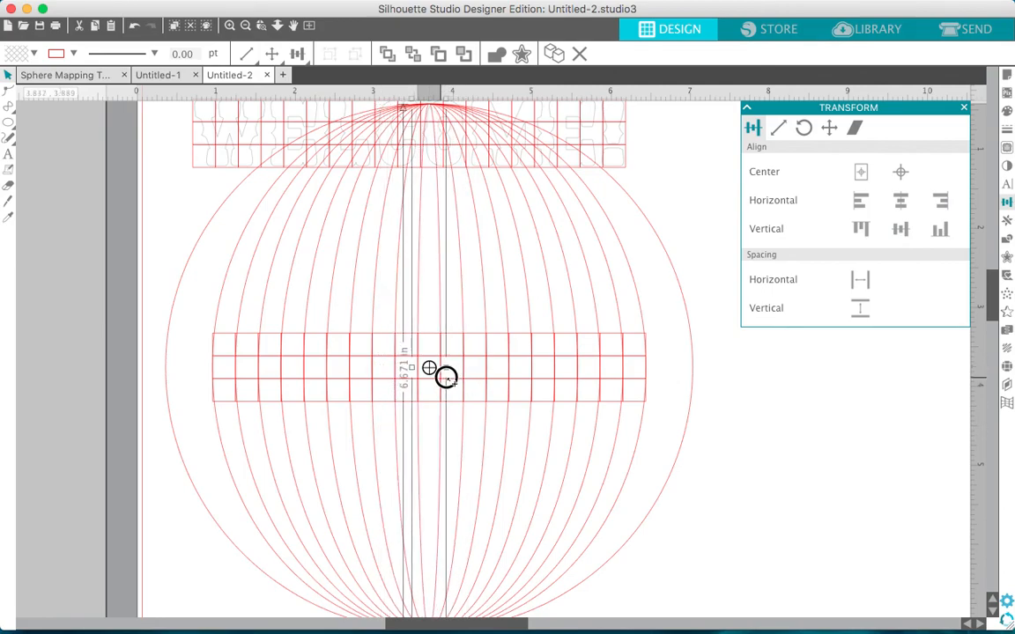
left_click(450, 432)
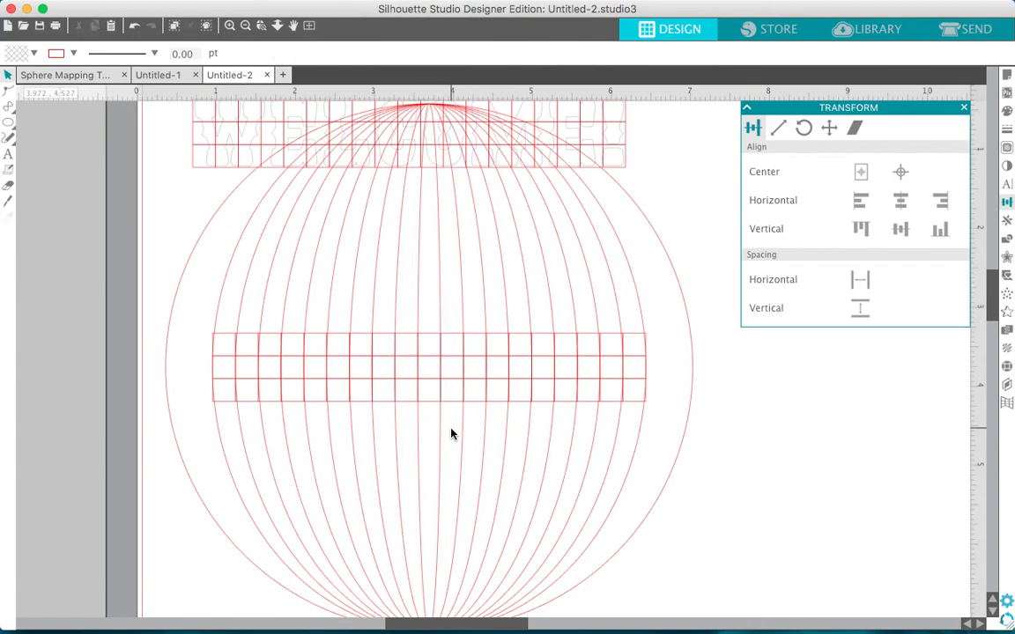
left_click(445, 430)
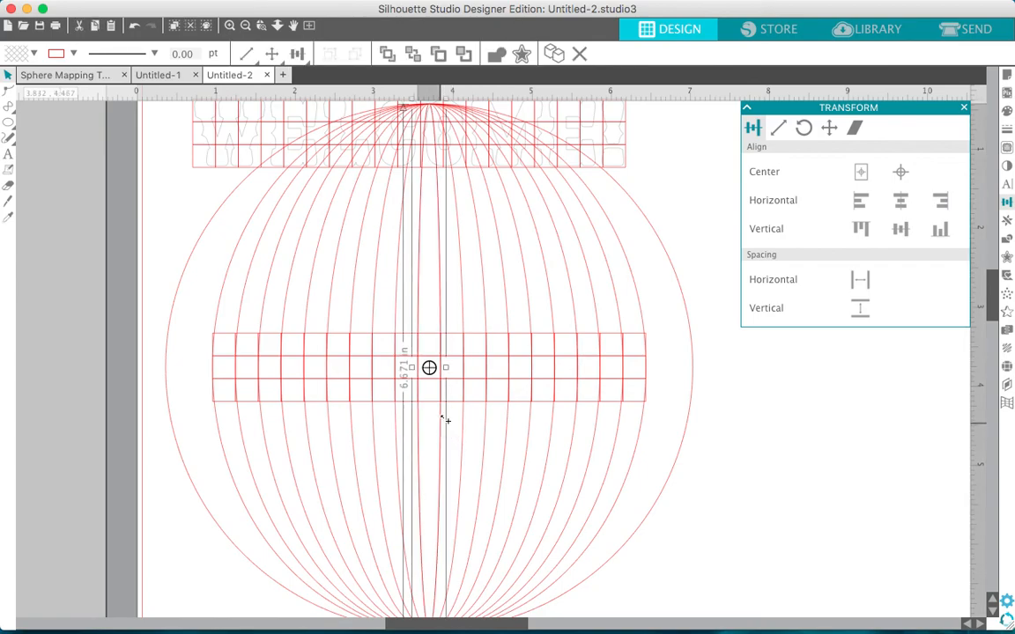
left_click_drag(447, 367, 435, 370)
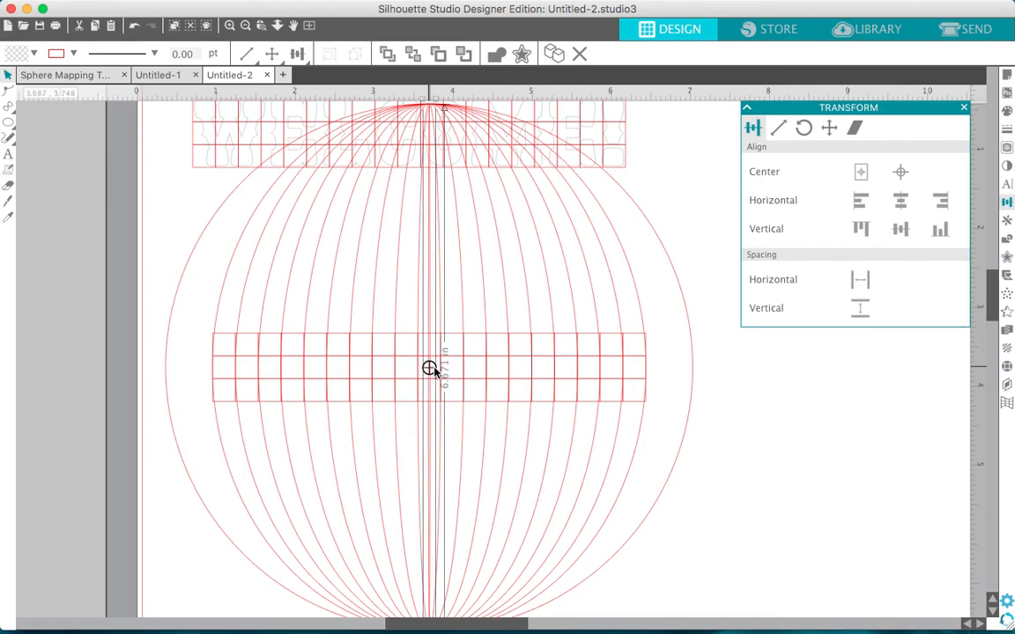
left_click(246, 54)
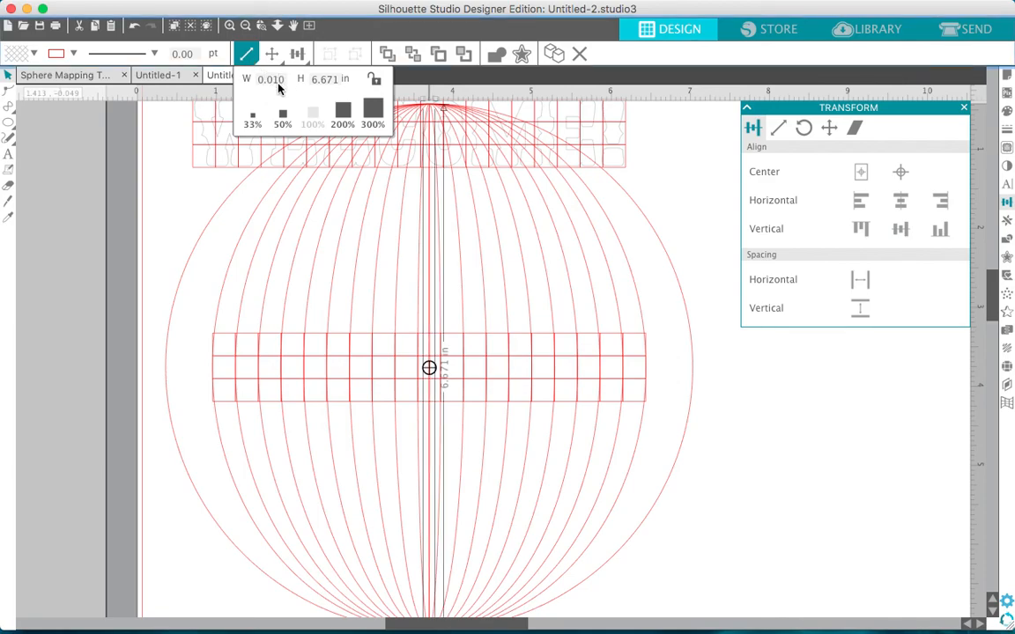
left_click(691, 201)
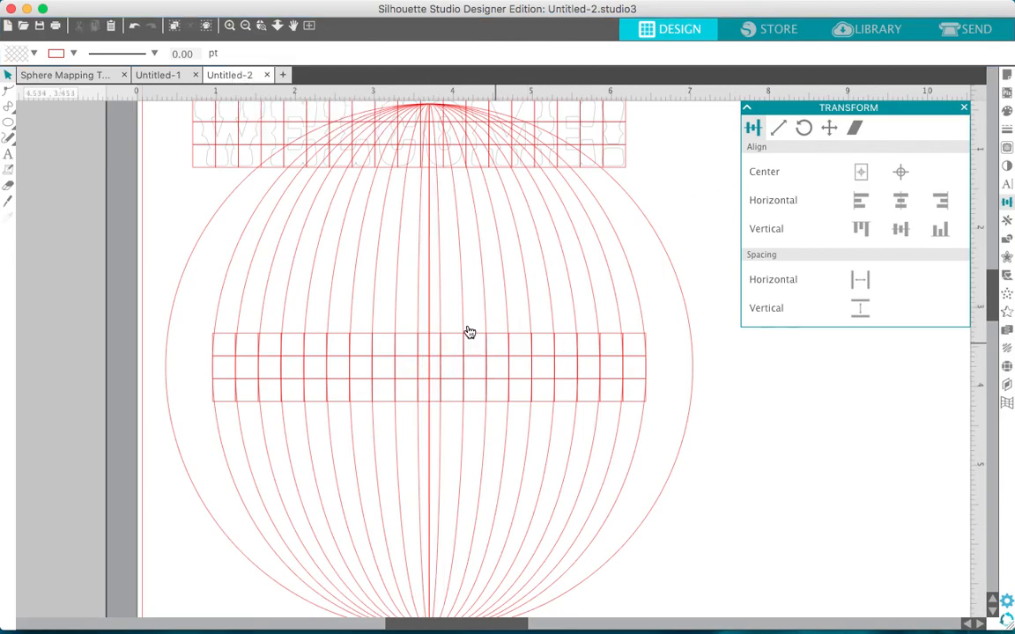
left_click(431, 274)
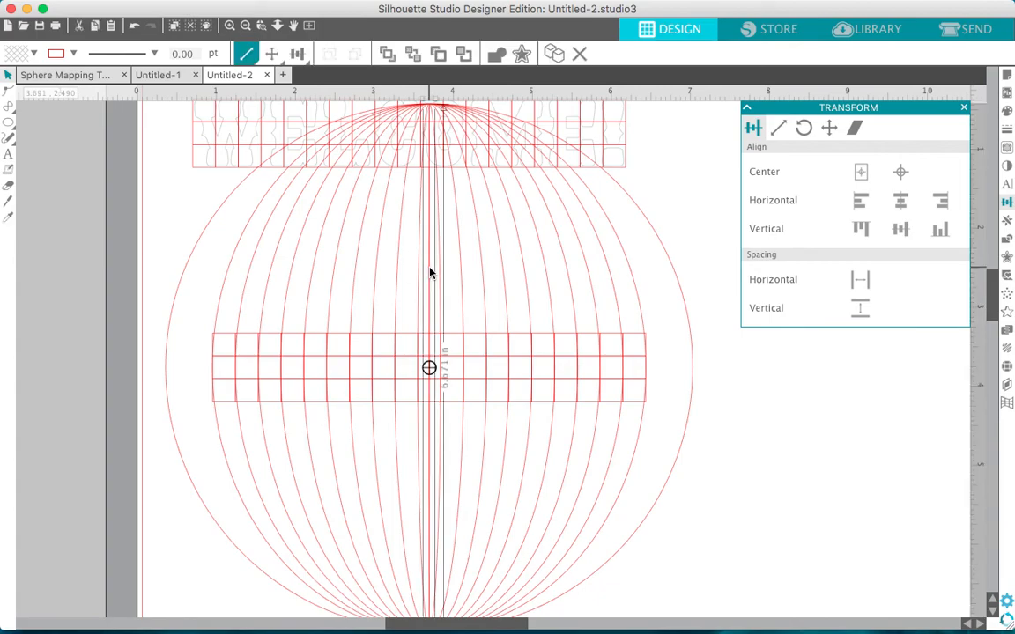
key("Delete")
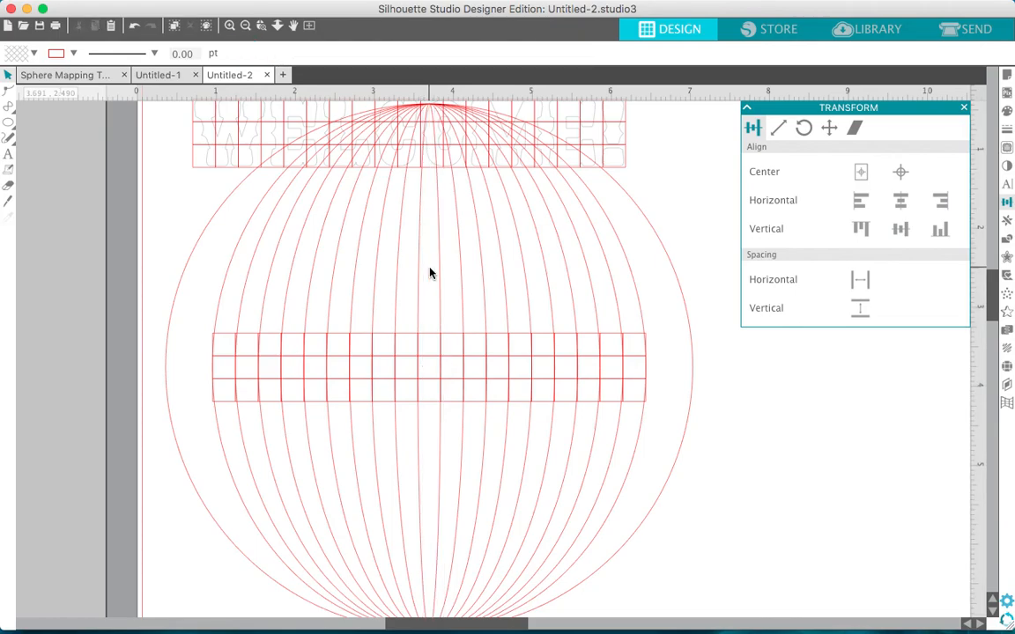
- Group the nested vertical ellipses without the outer circle and move the group clear to the right of the circle
left_click_drag(205, 300, 593, 304)
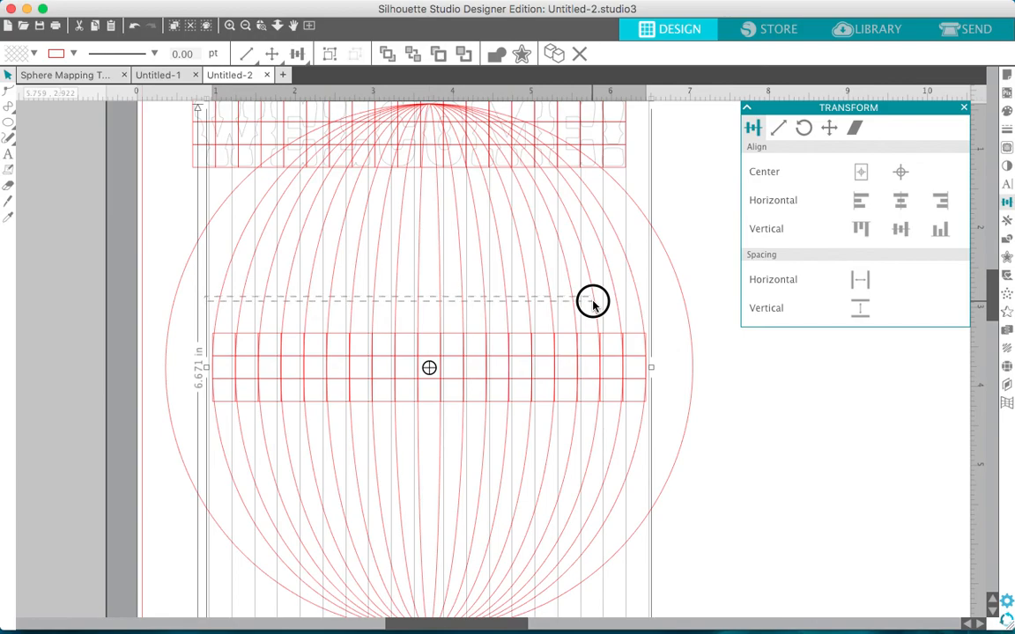
key("Delete")
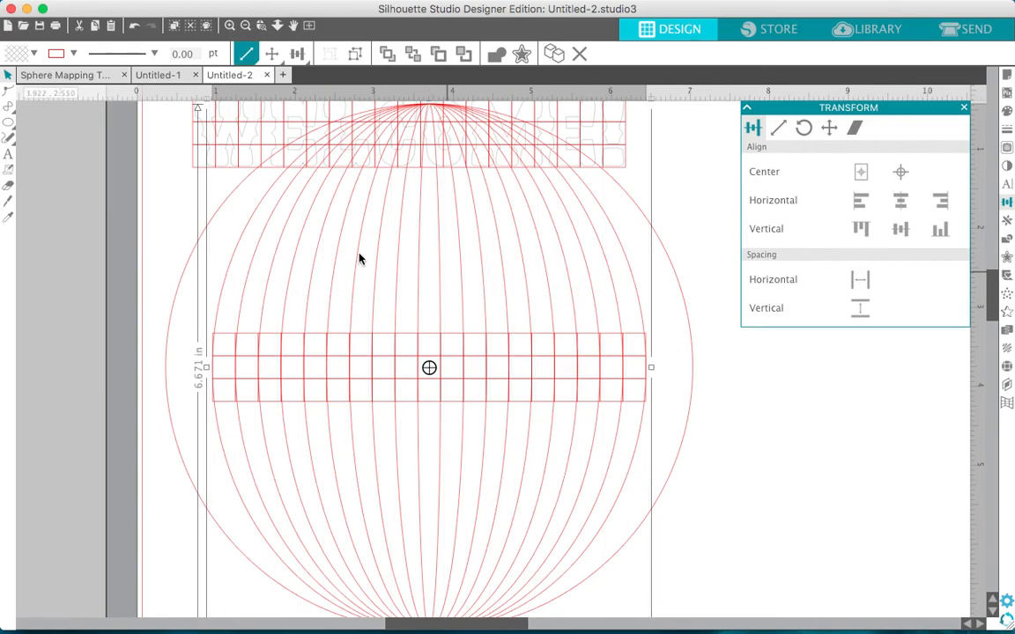
left_click_drag(236, 261, 784, 280)
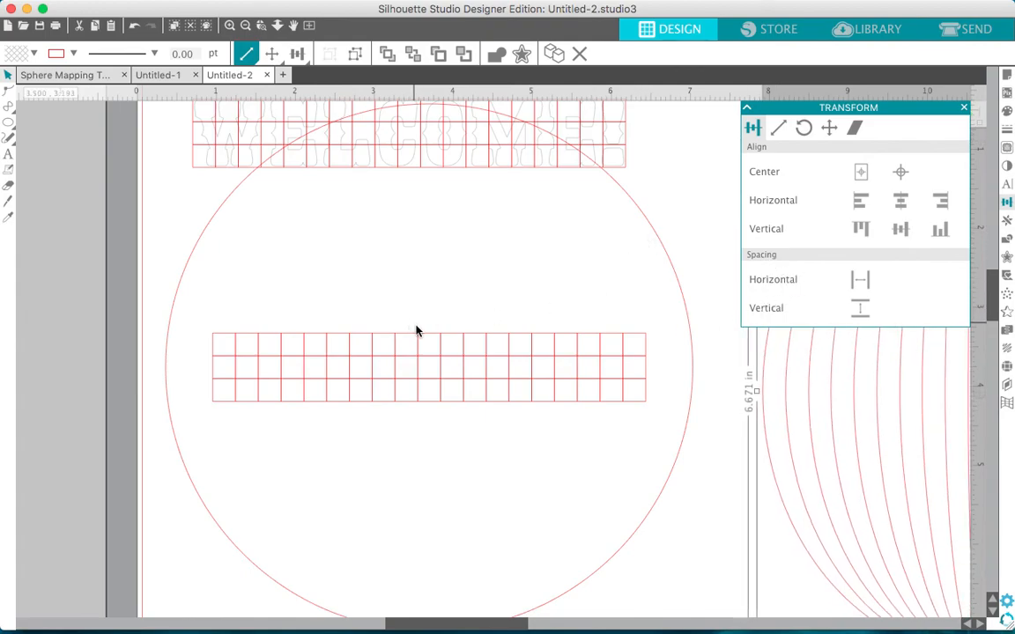
- Flatten the remaining circle around its center to about 0.87 in high, matching the height of the copied grid
left_click(625, 198)
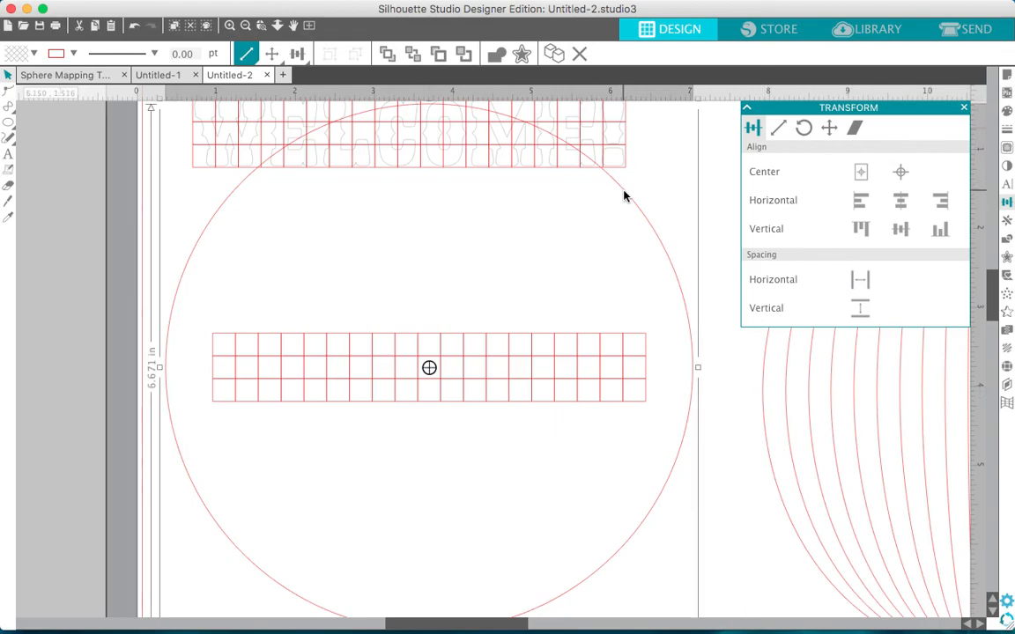
scroll(623, 194, "down", 2)
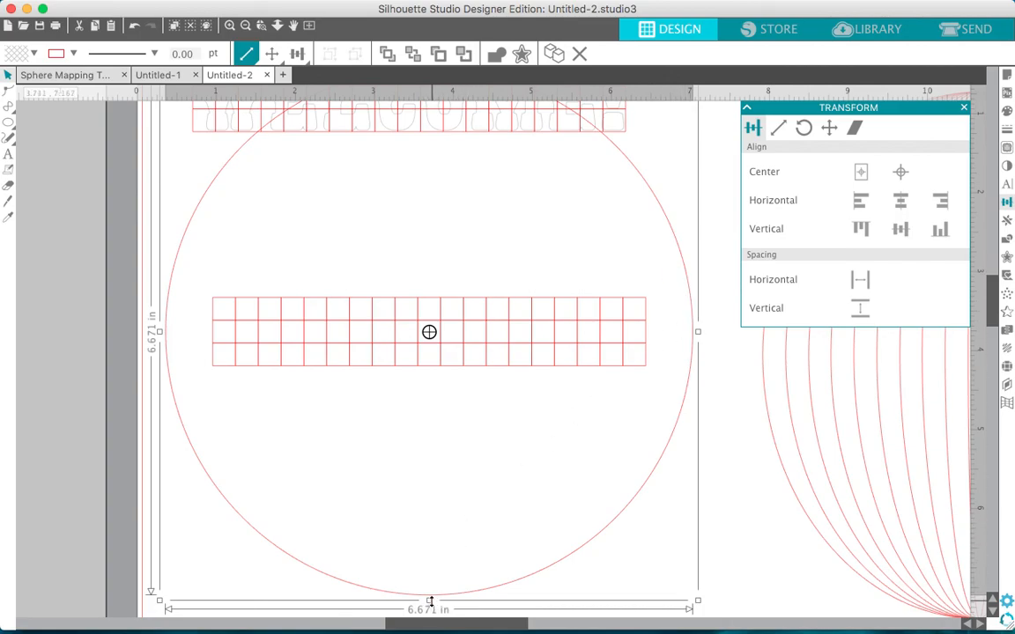
scroll(427, 600, "down", 2)
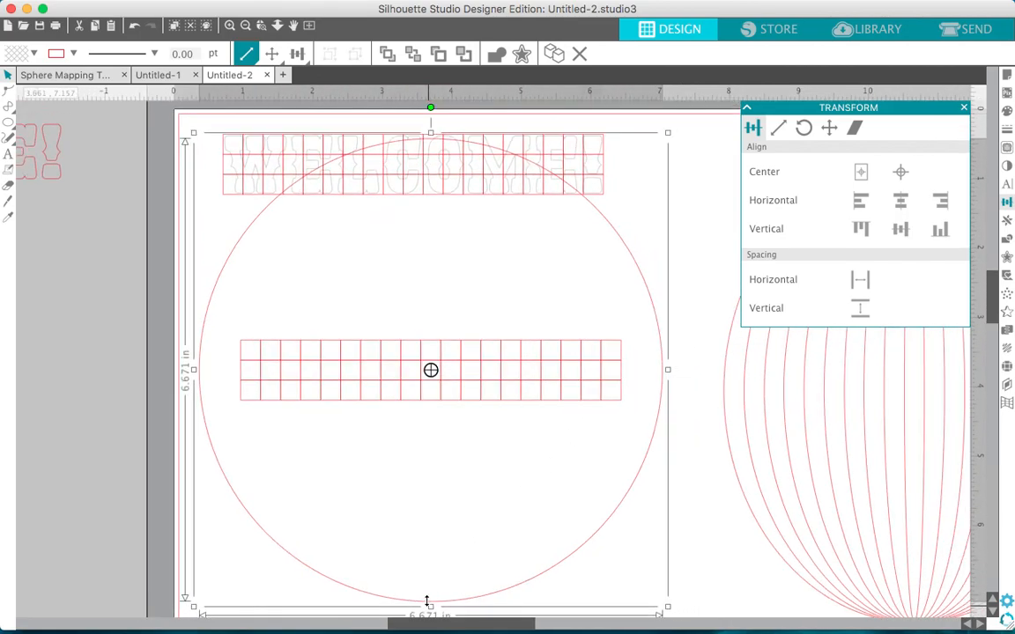
left_click_drag(431, 606, 427, 404)
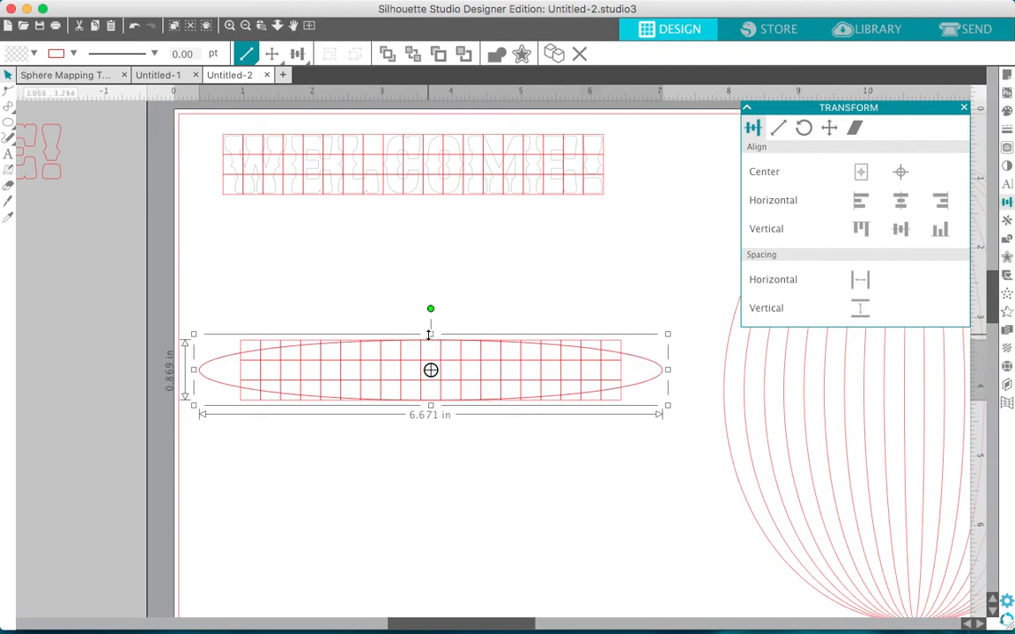
- Add a flatter copy of the ellipse about 0.30 in high along the grid's middle row, and group the two horizontal ellipses
left_click_drag(430, 335, 431, 358)
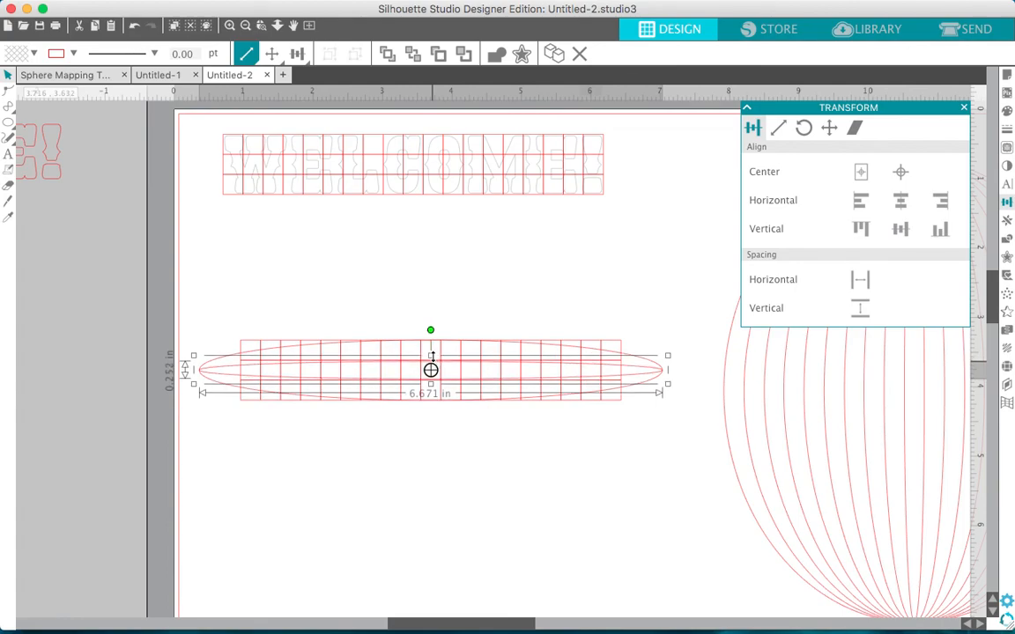
left_click_drag(431, 356, 431, 358)
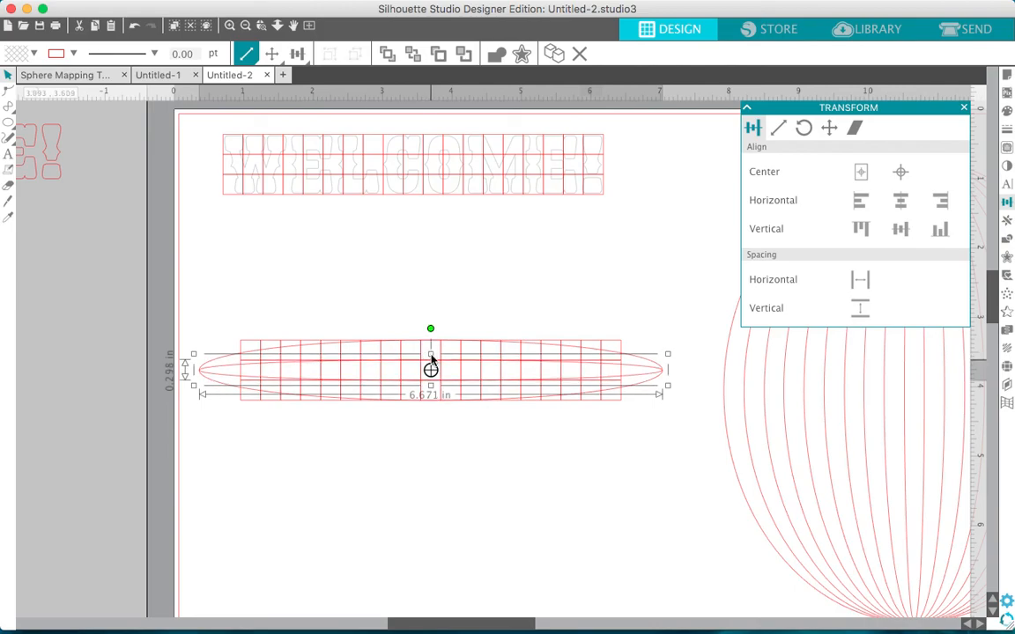
left_click_drag(696, 322, 639, 457)
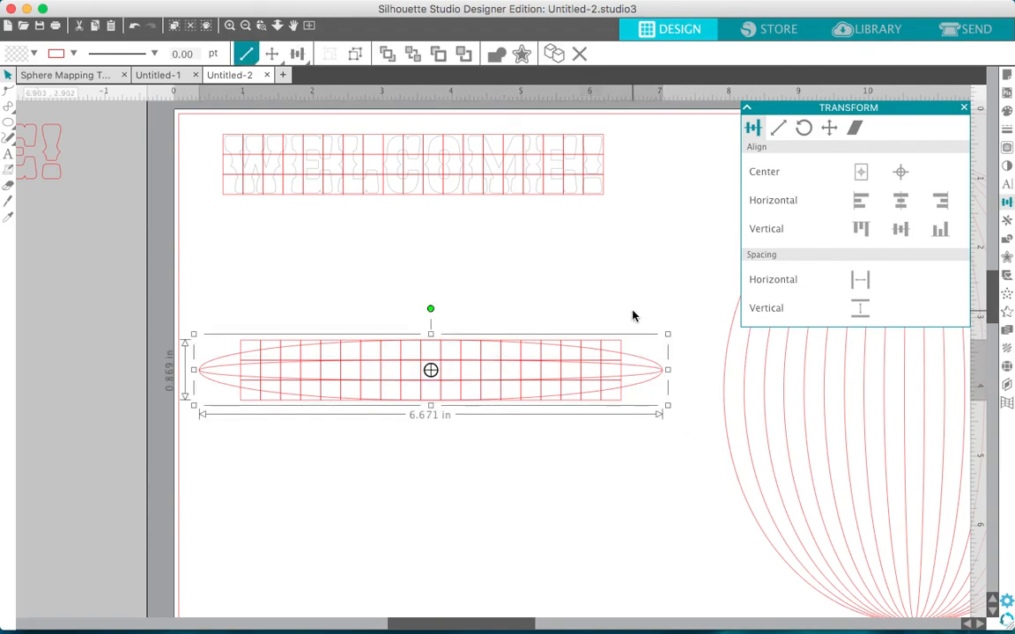
- Move the copied grid off the horizontal ellipses and delete it
left_click(611, 337)
left_click_drag(613, 344, 586, 224)
left_click(551, 242)
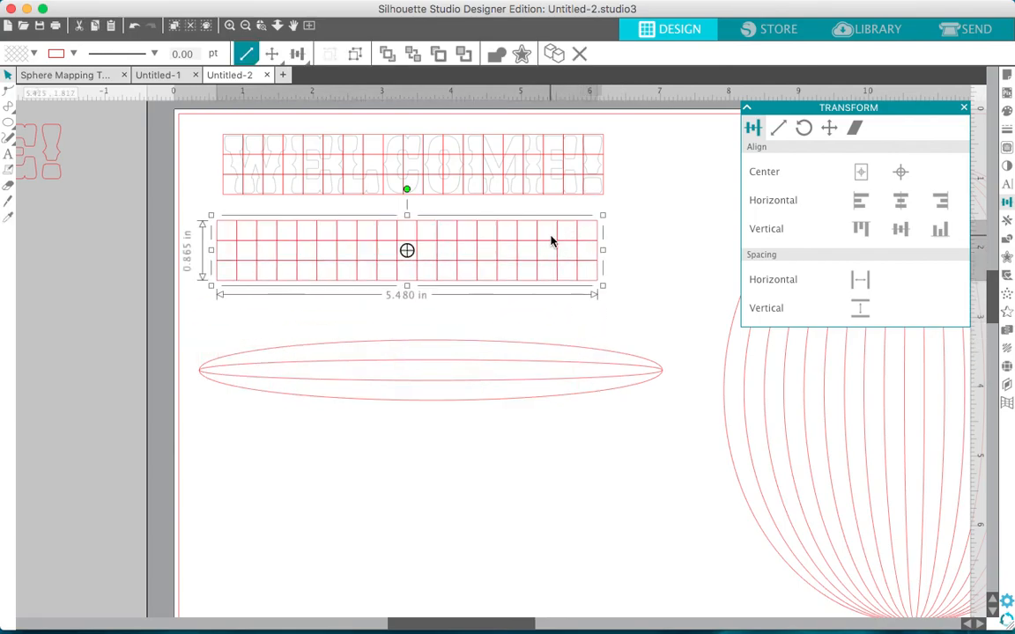
key("Delete")
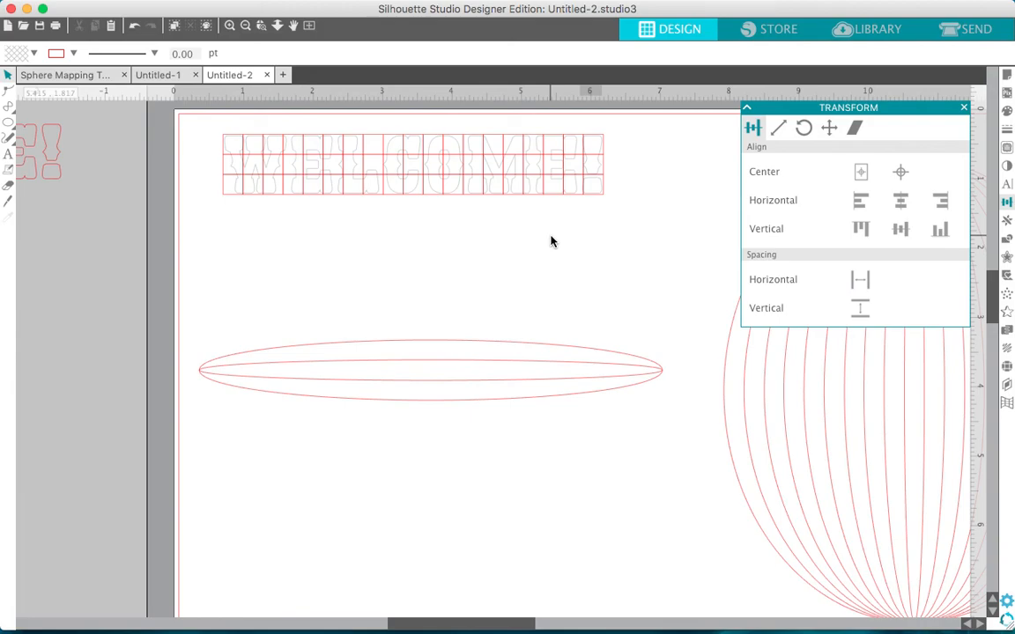
- Move the horizontal and vertical ellipse groups onto the open page area below the lettering, and center them on each other
scroll(551, 242, "right", 3)
scroll(551, 241, "down", 2)
scroll(552, 241, "down", 3)
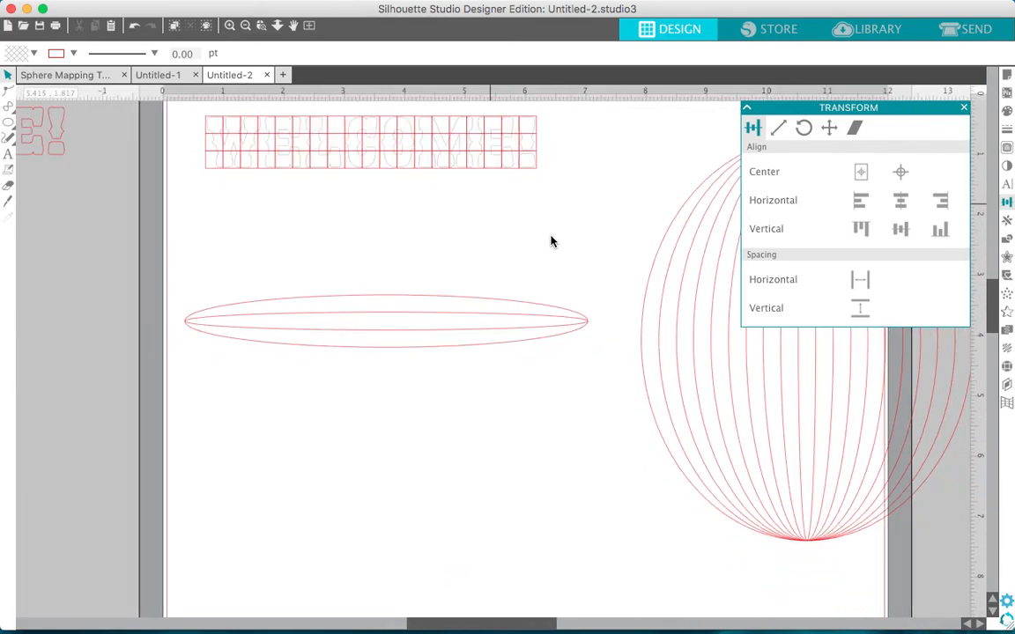
left_click_drag(521, 317, 442, 354)
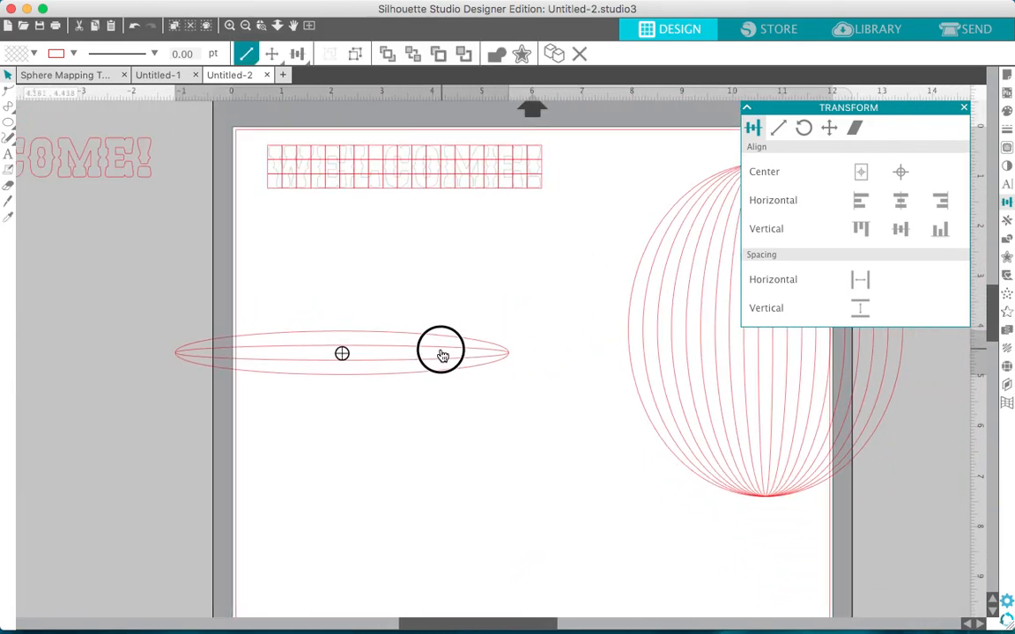
left_click_drag(715, 315, 615, 368)
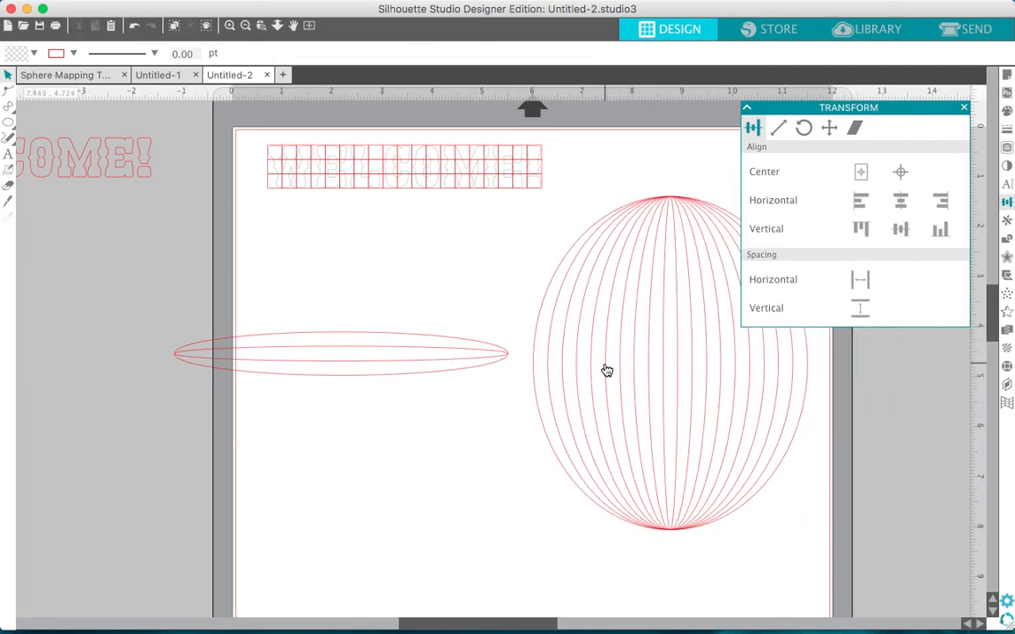
left_click(604, 368)
left_click(403, 363, "shift")
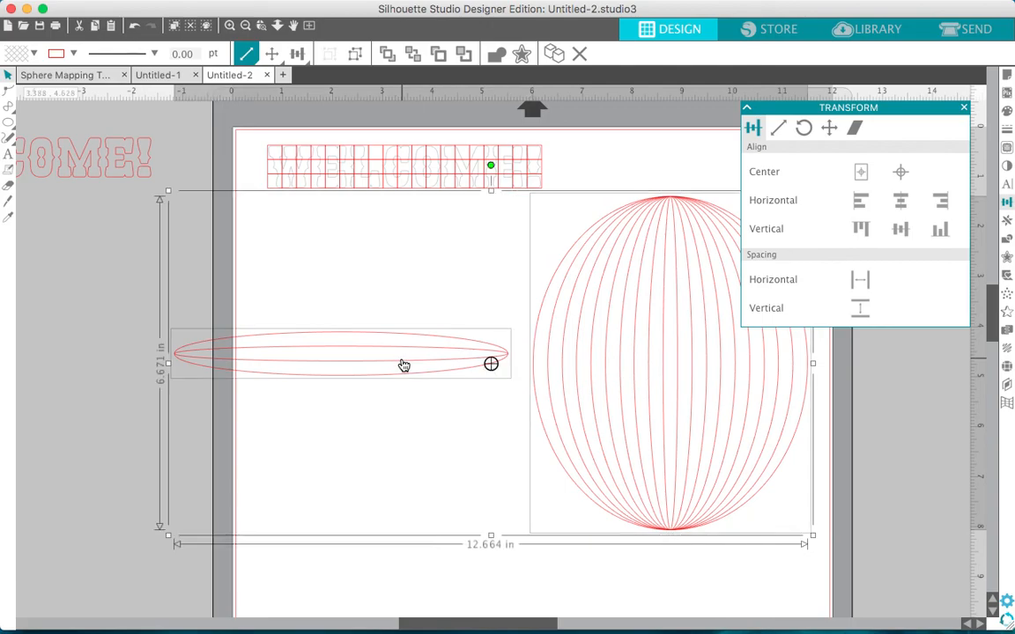
left_click(901, 174)
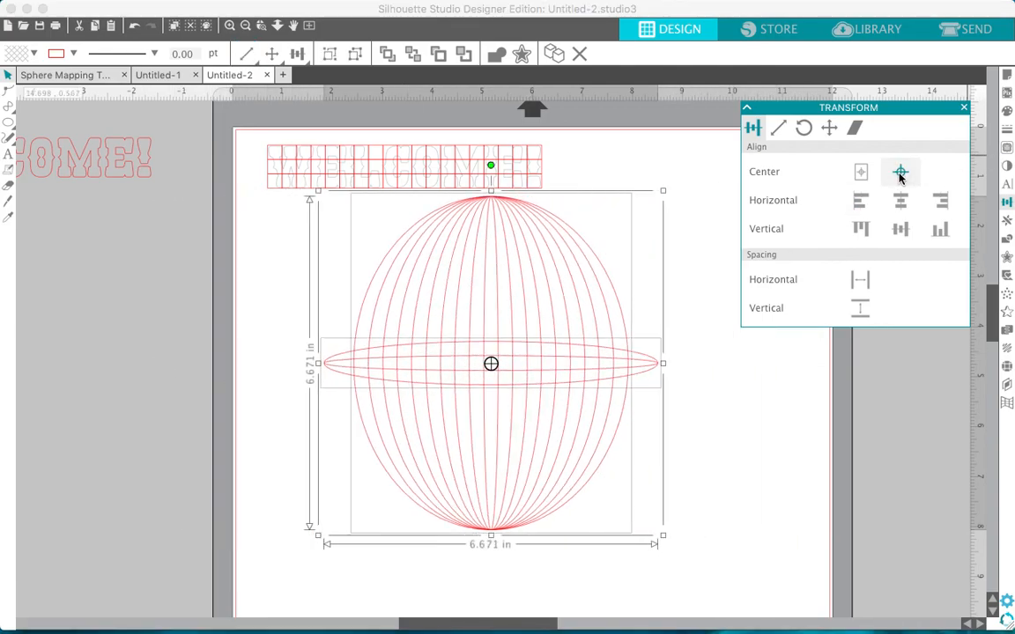
- Stretch the horizontal ellipse group around its center to about 15.49 in wide, and narrow it again to about 6.32 in
left_click(702, 414)
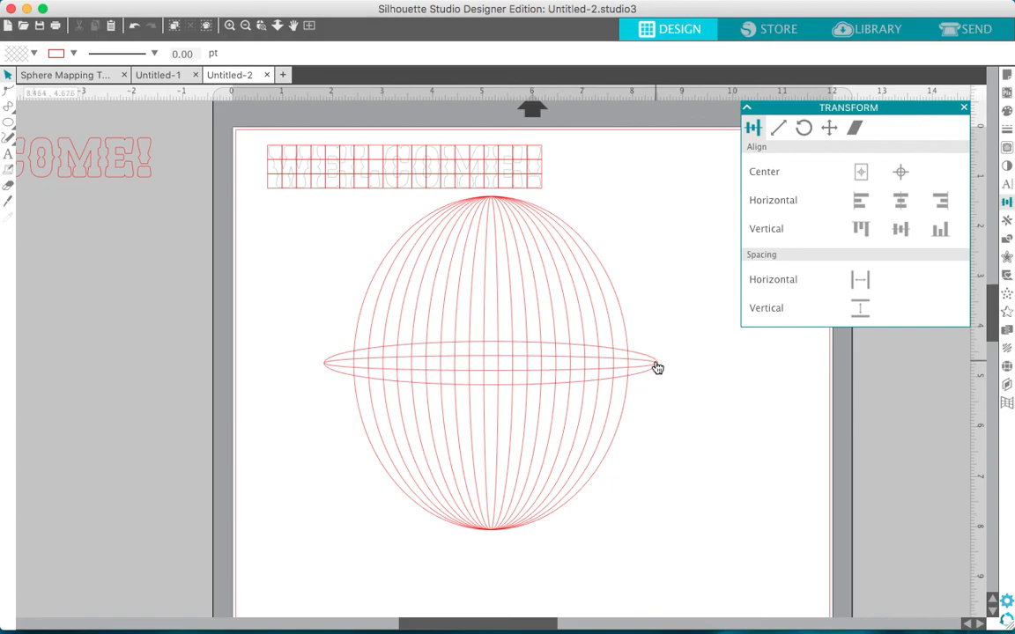
left_click(656, 367)
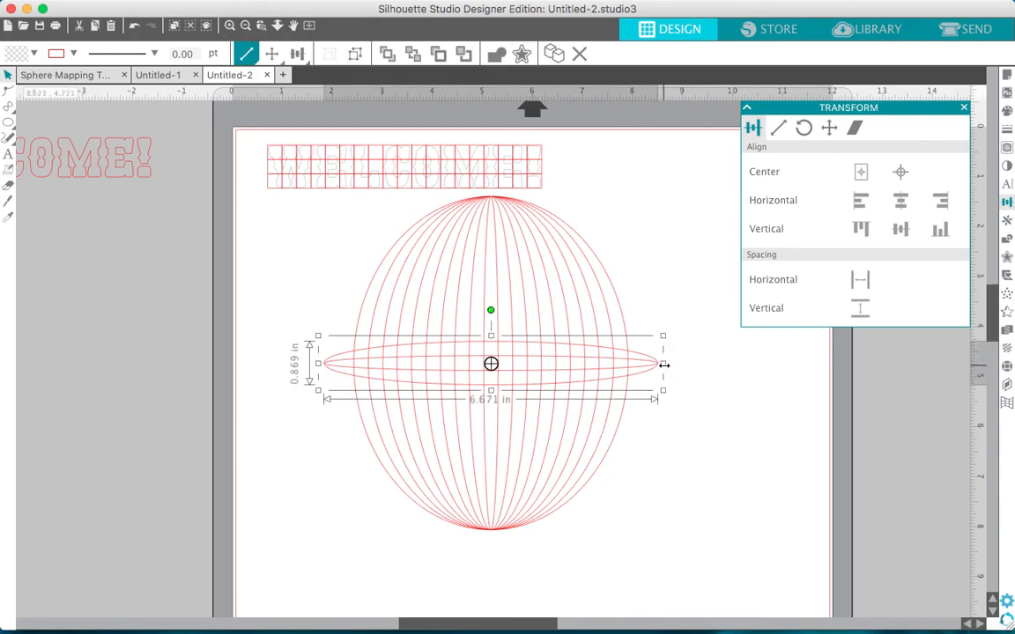
left_click_drag(664, 364, 883, 379)
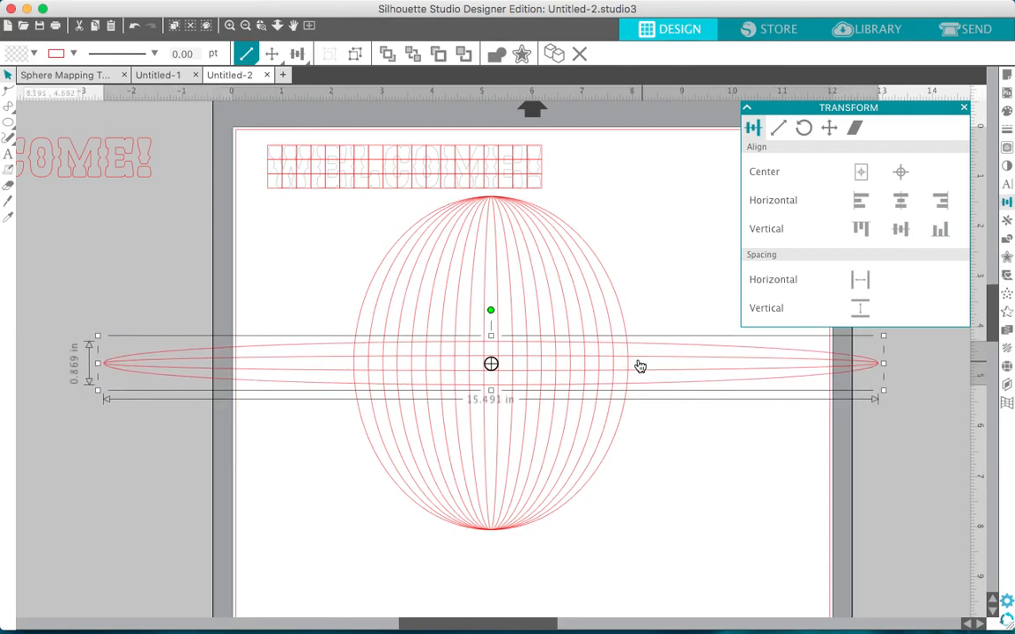
left_click_drag(884, 362, 655, 355)
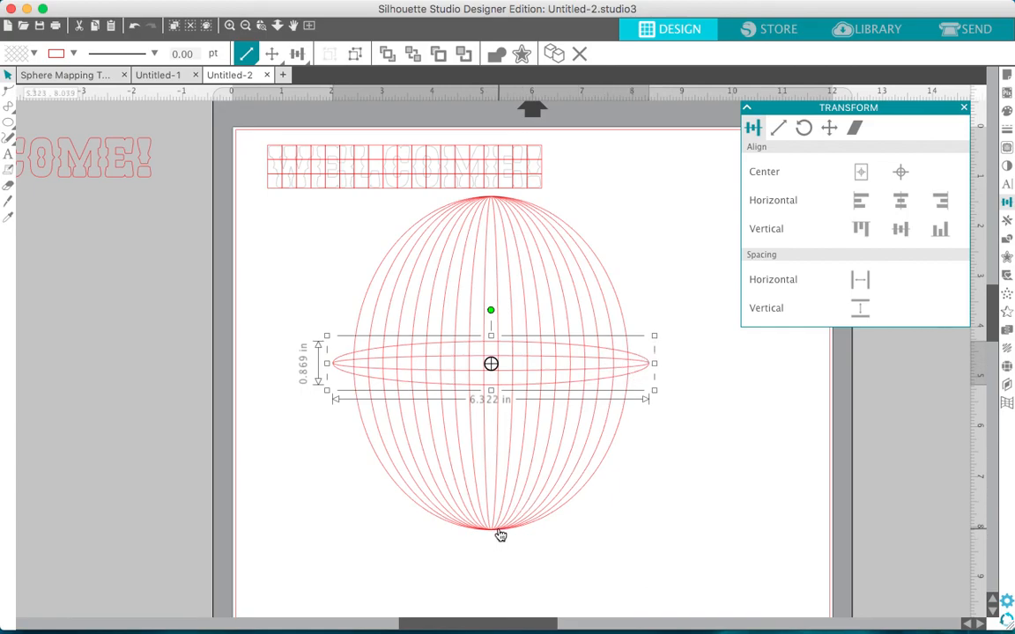
- Flatten the vertical ellipse group to about 1.69 in high and resize the horizontal ellipse group to about 6.13 in wide, keeping both centered
left_click(493, 530)
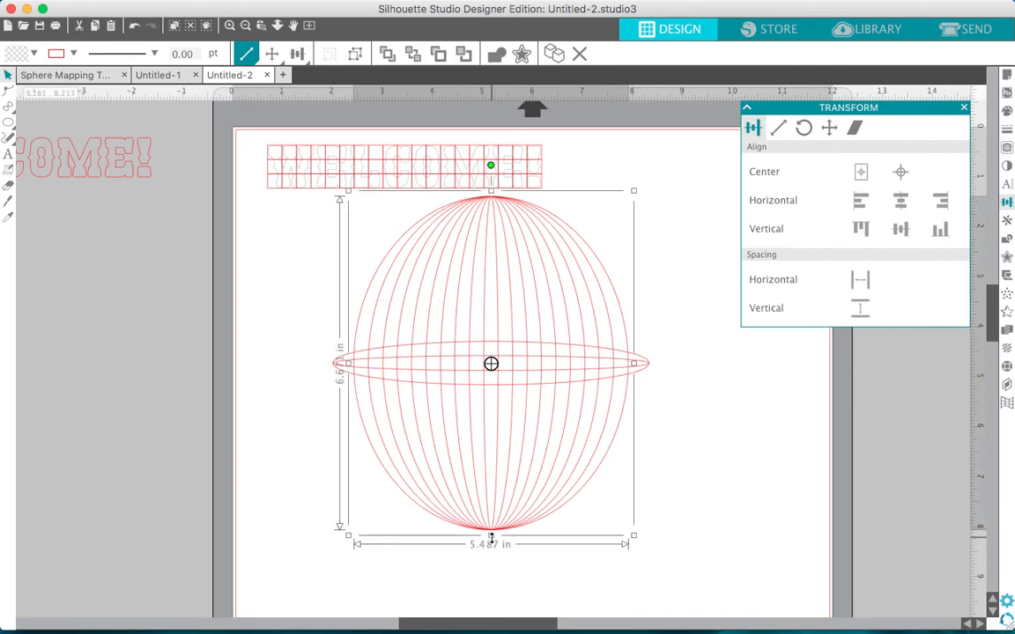
left_click_drag(491, 537, 484, 413)
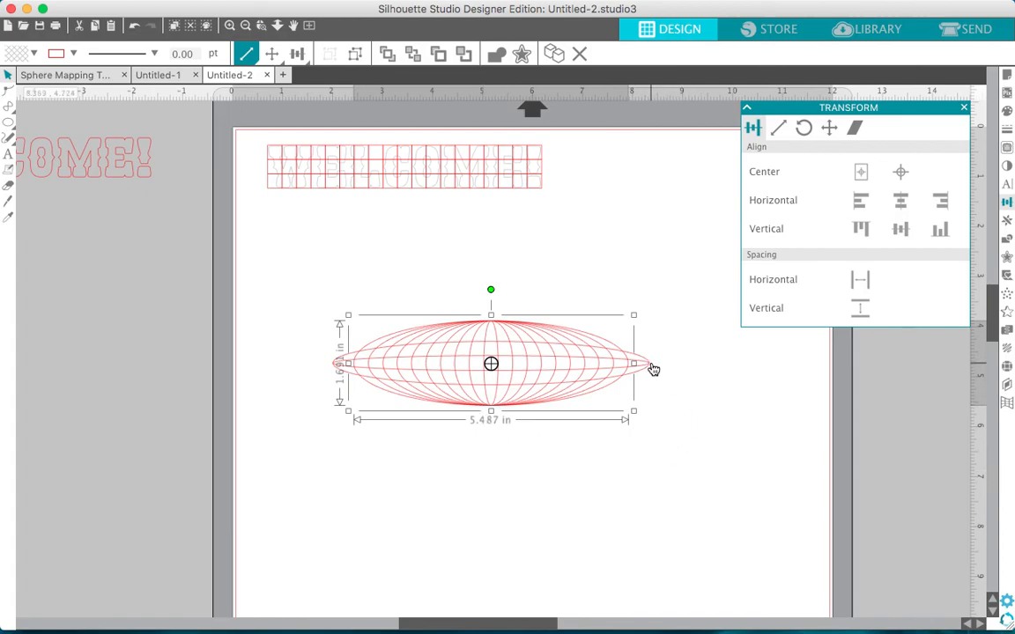
left_click(650, 369)
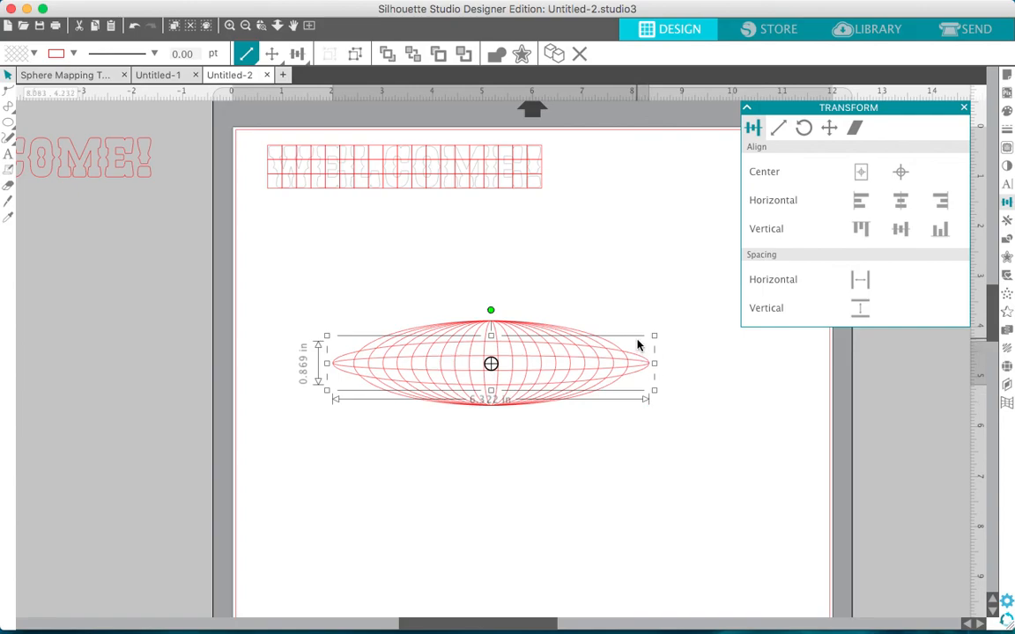
left_click_drag(655, 364, 624, 371)
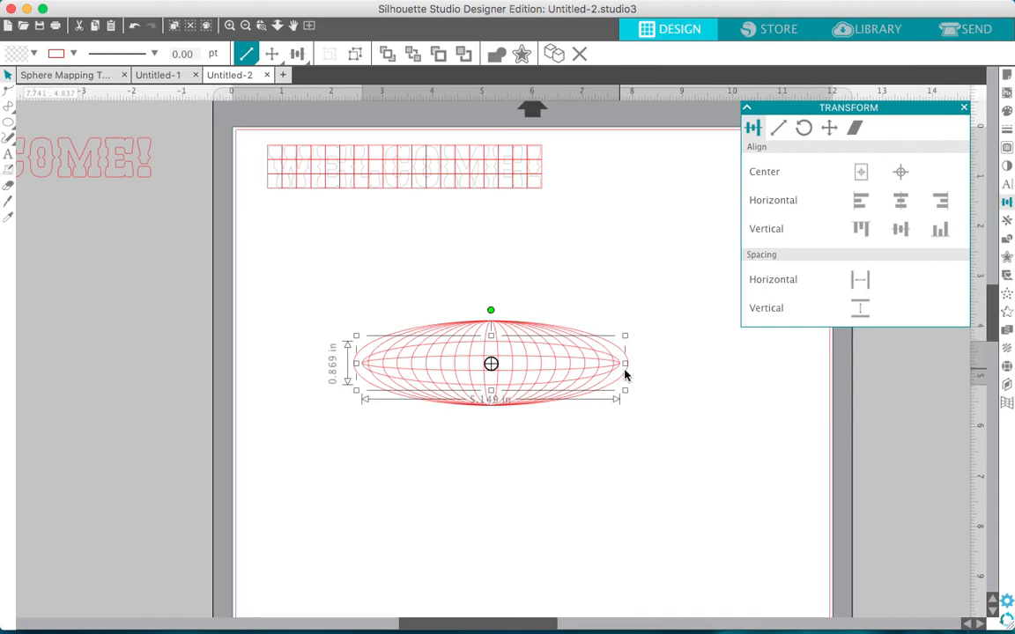
left_click_drag(626, 364, 649, 366)
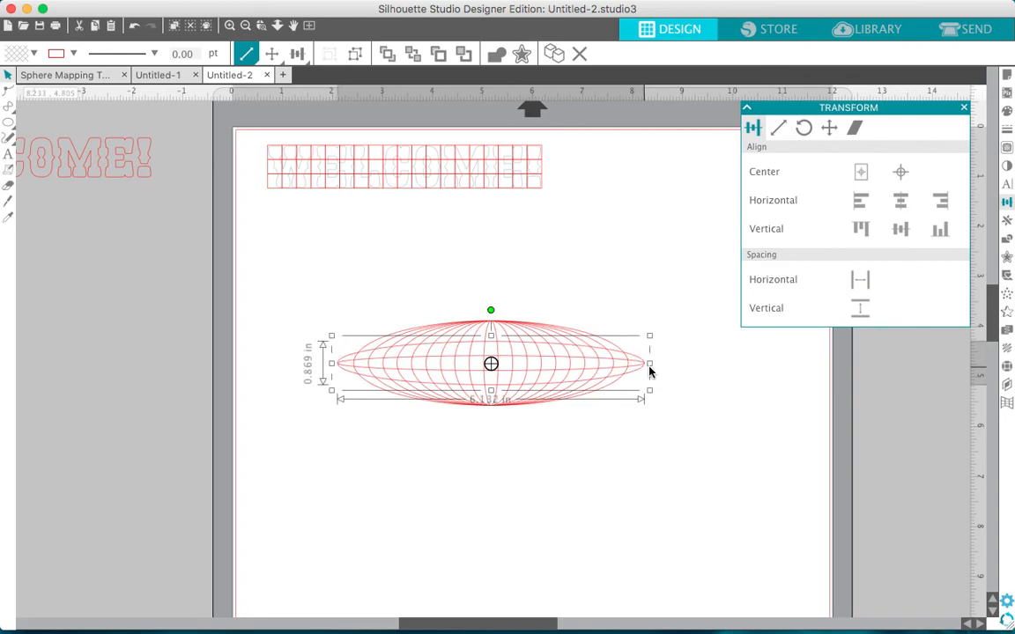
- Group the vertical and horizontal ellipses together and give the group a black outline 1.00 pt thick
left_click(505, 274)
left_click_drag(506, 273, 569, 456)
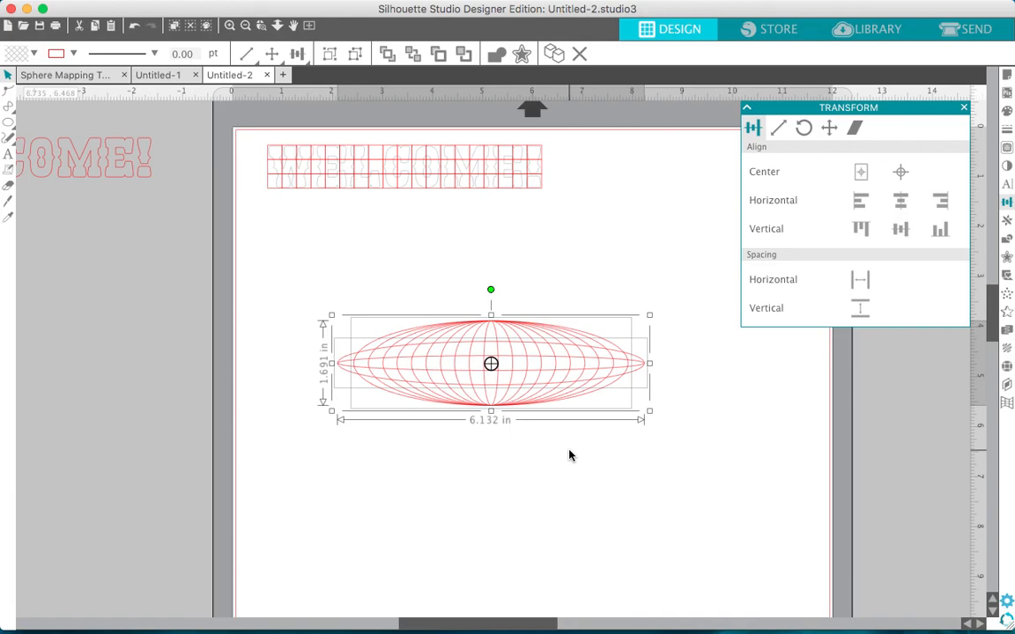
key("super+g")
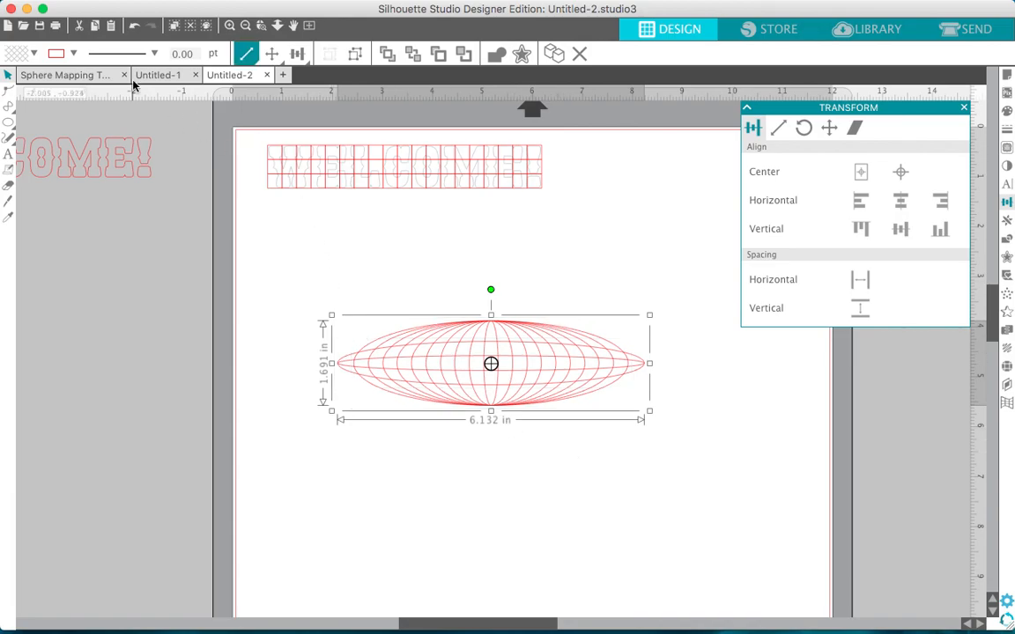
left_click(73, 54)
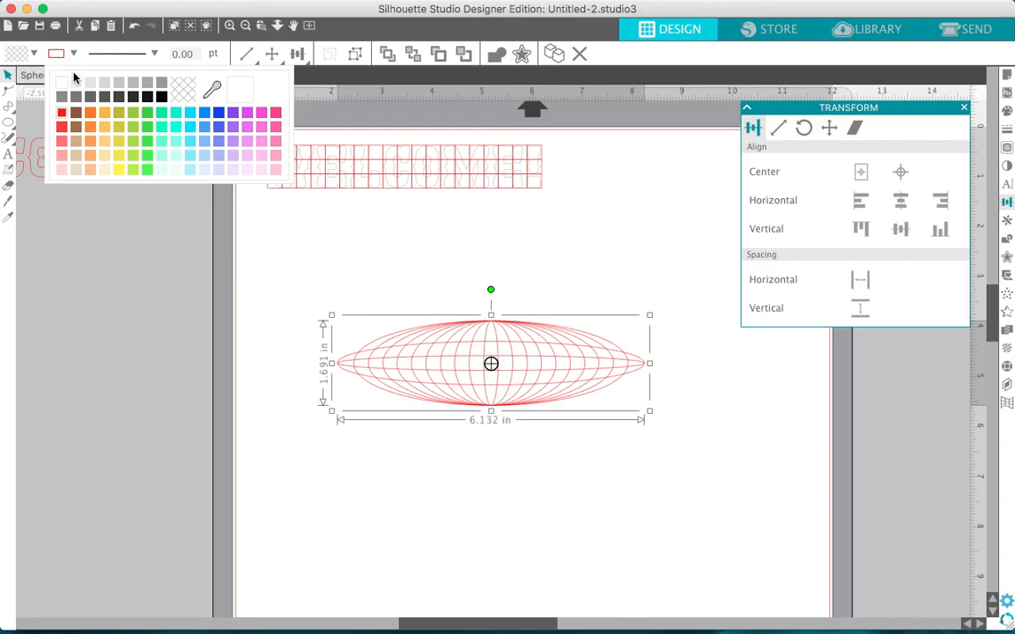
left_click(162, 98)
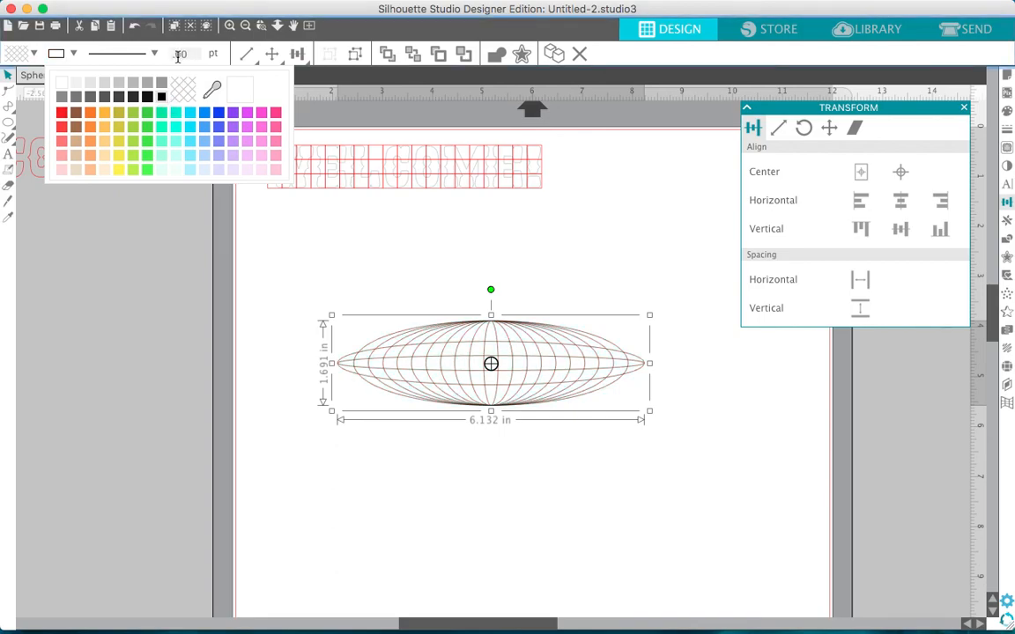
left_click(606, 284)
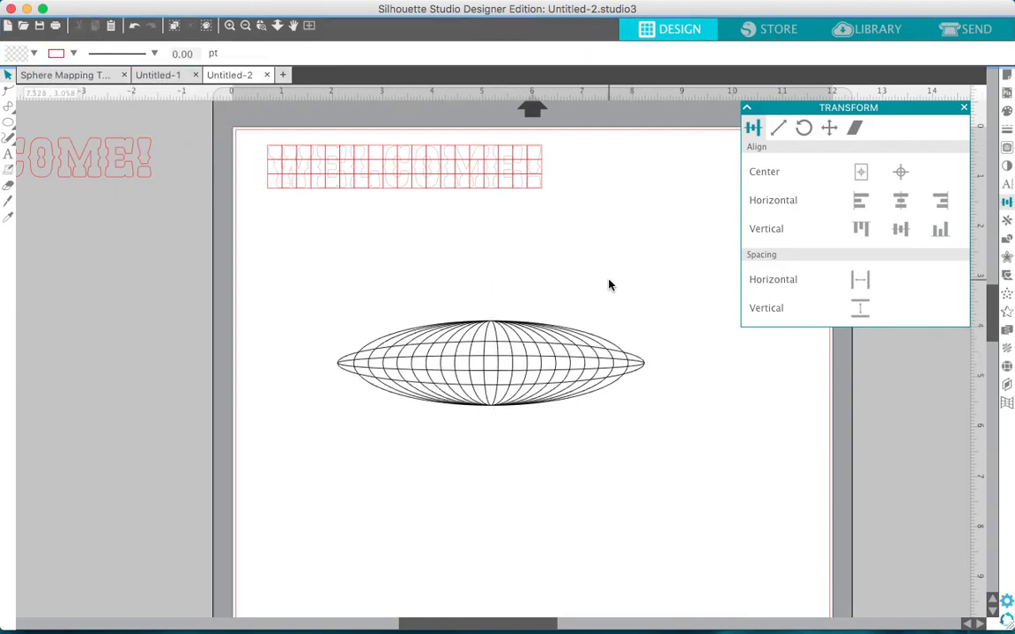
- Move the gridded "Welcome!" lettering just above the black sphere grid and center the two on each other
left_click(545, 338)
right_click(544, 337)
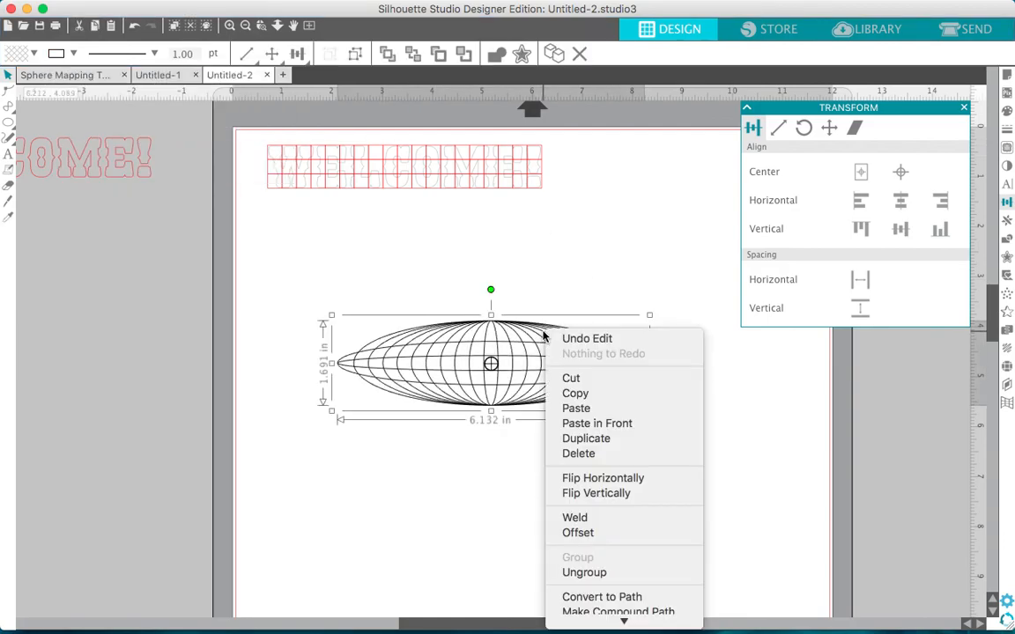
left_click(592, 543)
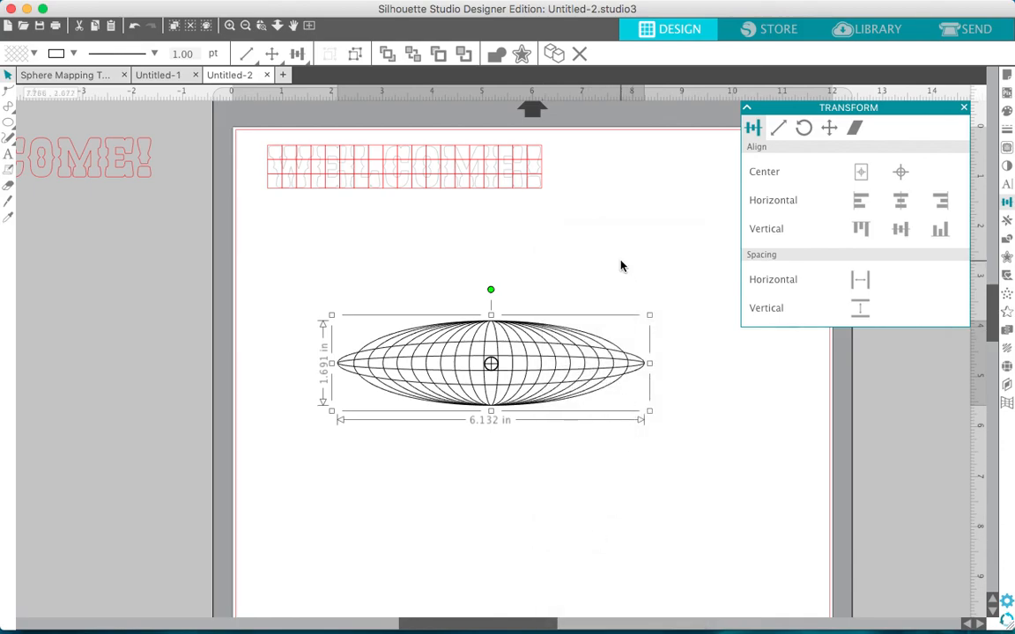
scroll(621, 266, "right", 3)
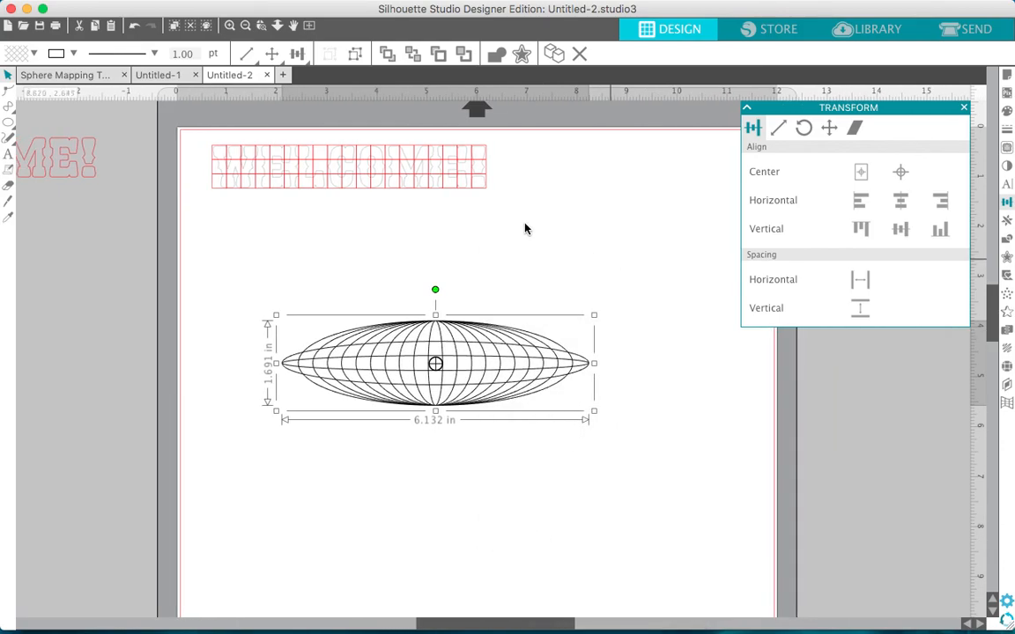
left_click_drag(392, 168, 474, 277)
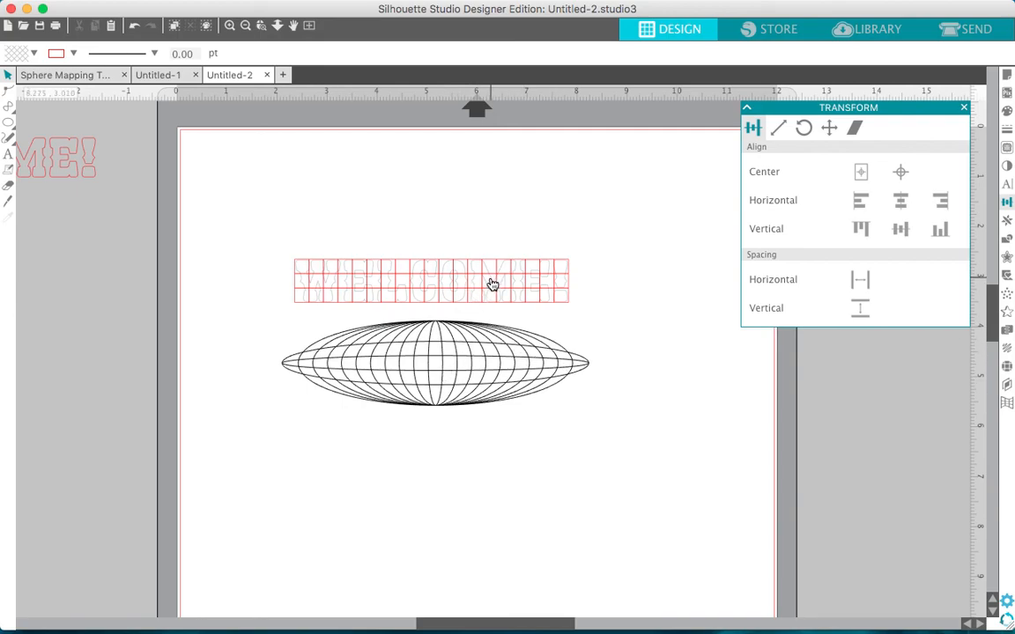
left_click(492, 285)
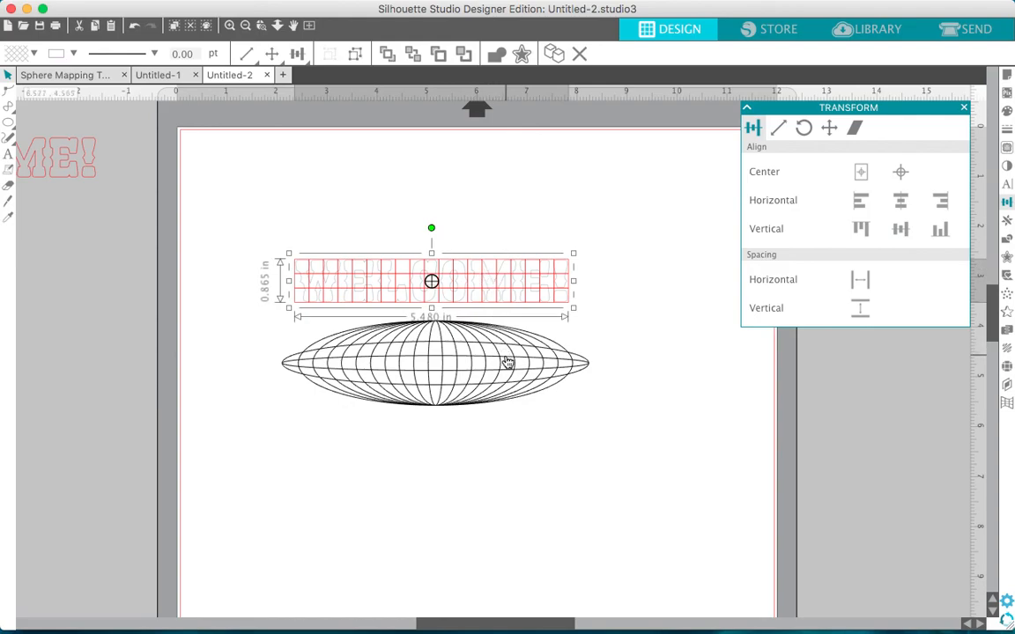
left_click(508, 363, "shift")
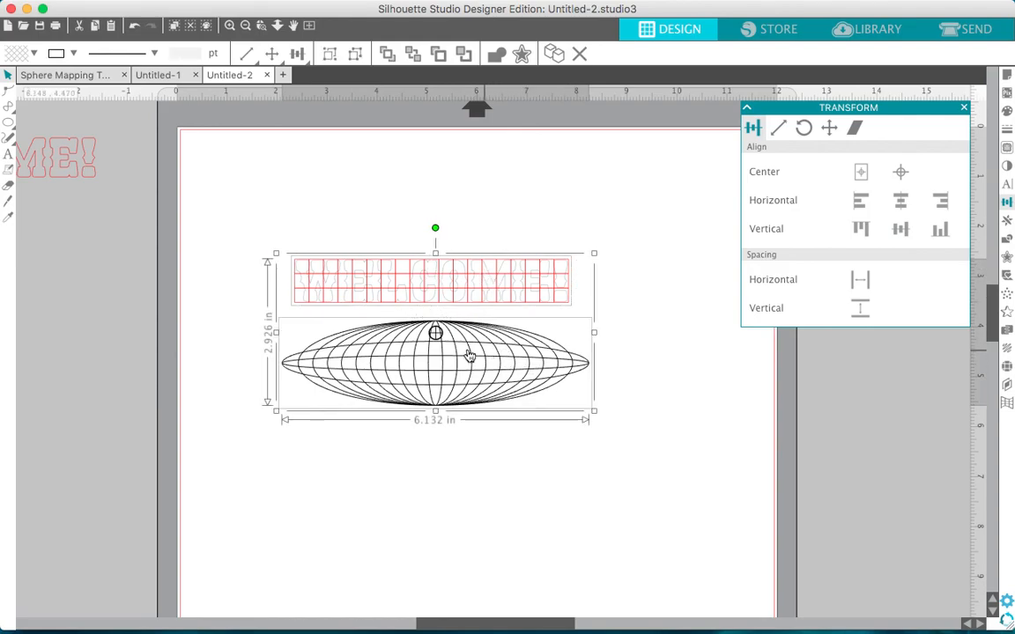
left_click(901, 171)
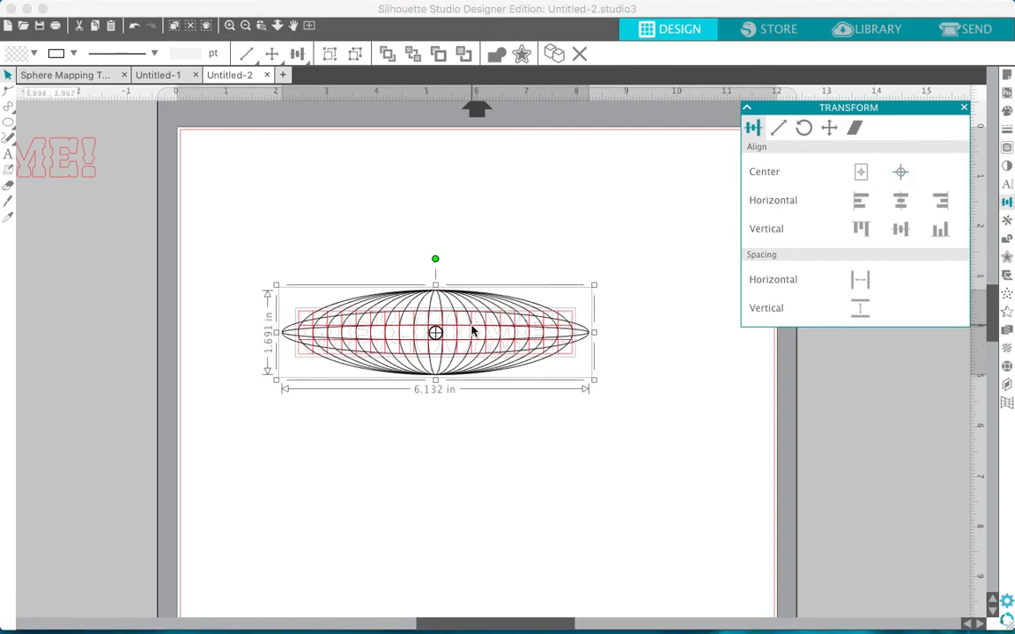
- Select only the gridded "Welcome!" lettering and start a warp on it
scroll(472, 331, "up", 5)
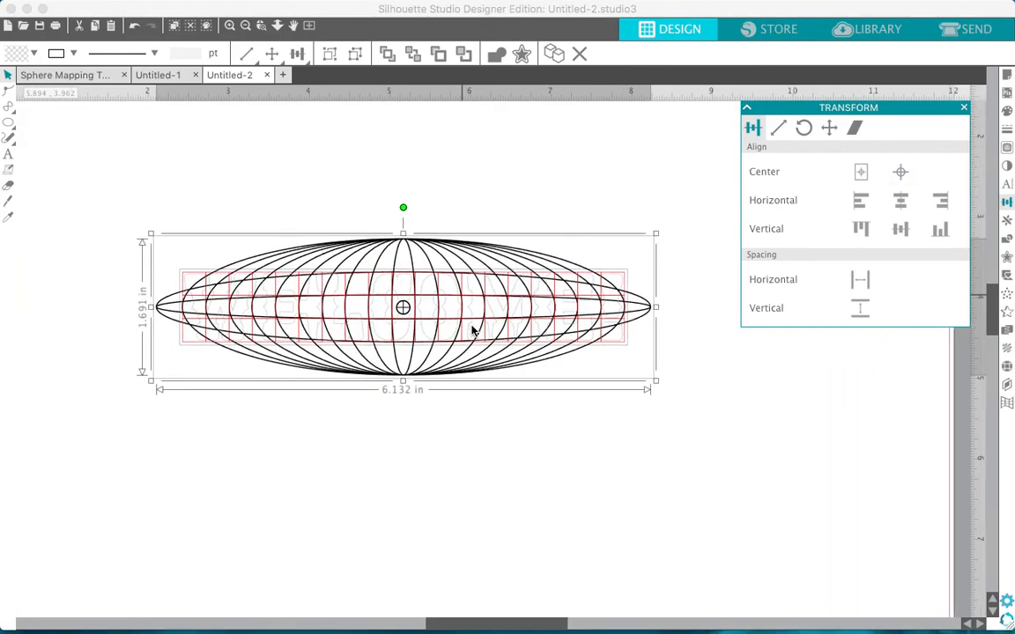
scroll(473, 331, "left", 3)
scroll(473, 331, "up", 1)
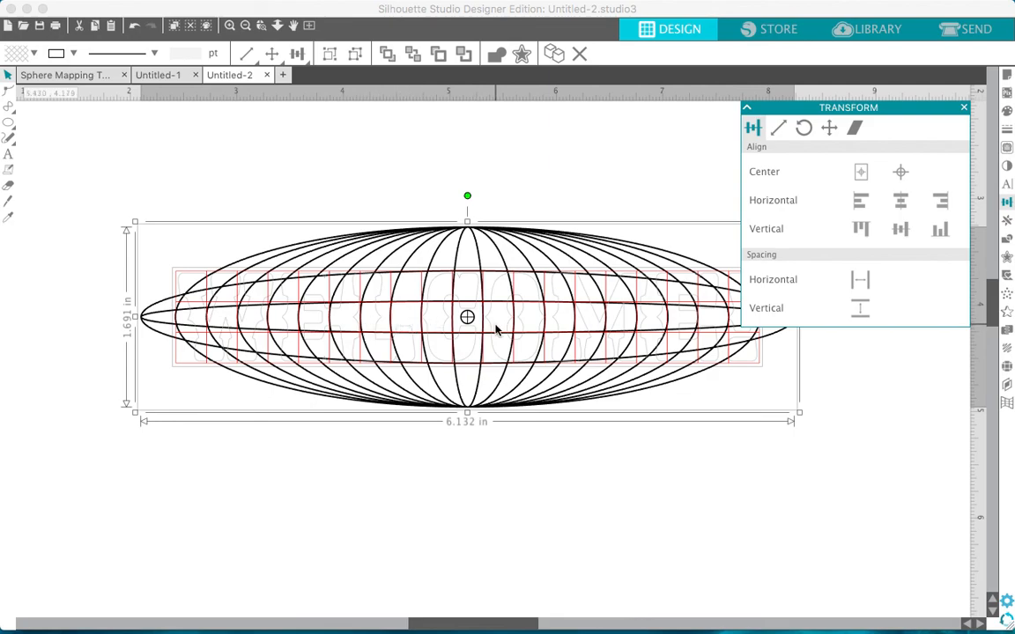
scroll(495, 329, "right", 4)
scroll(495, 329, "up", 1)
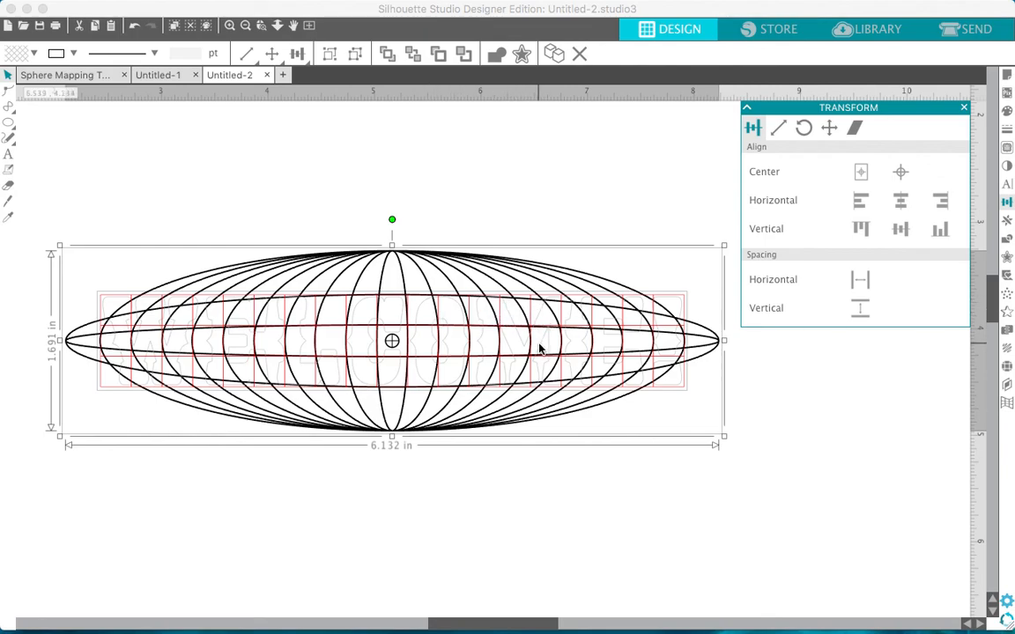
left_click(664, 196)
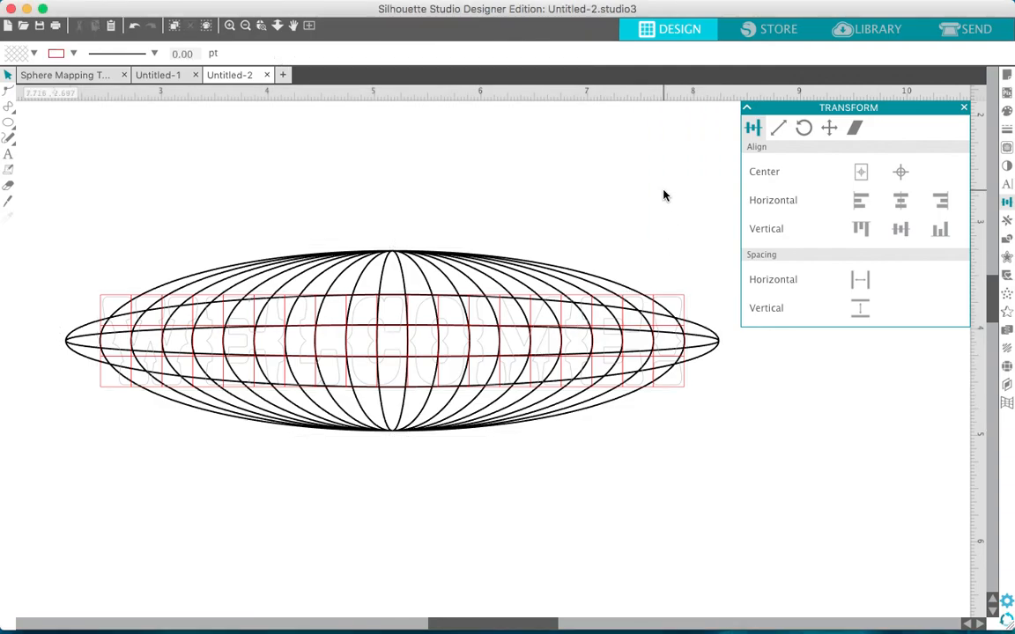
left_click(679, 300)
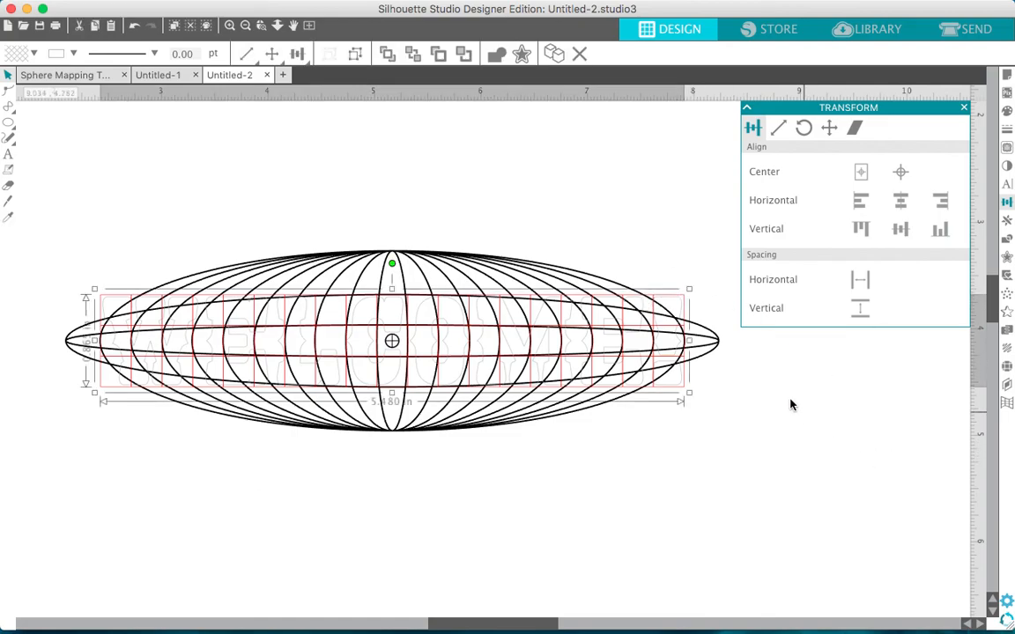
left_click(1007, 404)
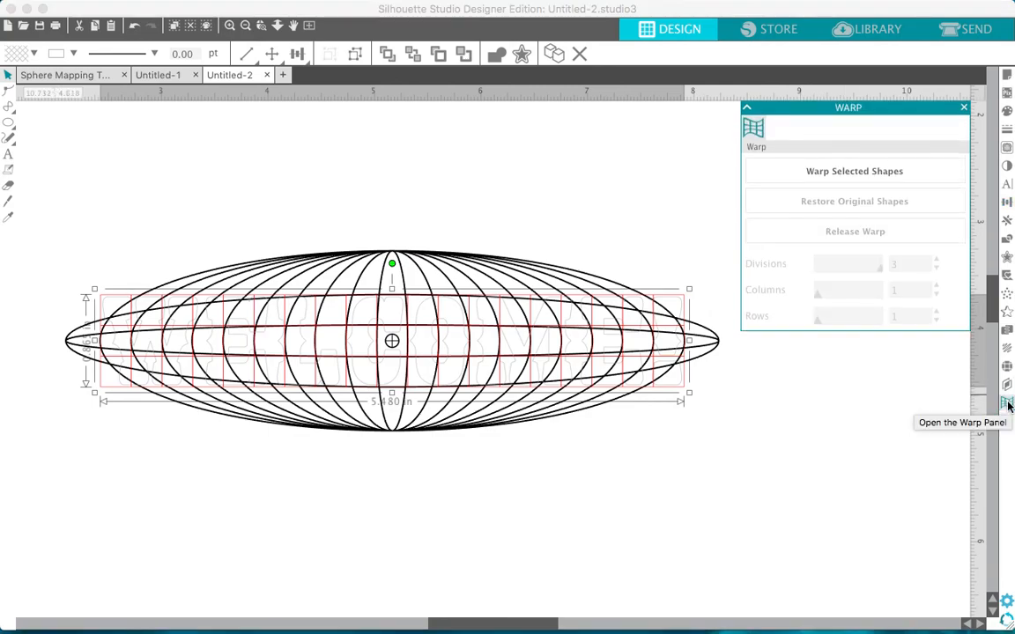
left_click(891, 173)
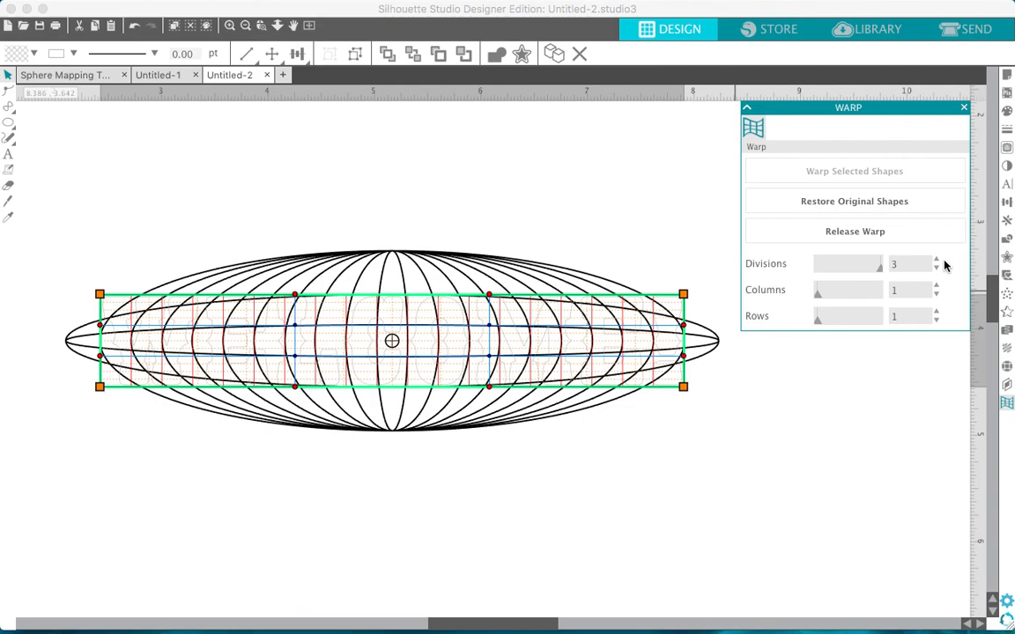
- Pull all four corner points of the warp frame inward onto the matching outer intersections of the black sphere grid
key("Up")
key("Up")
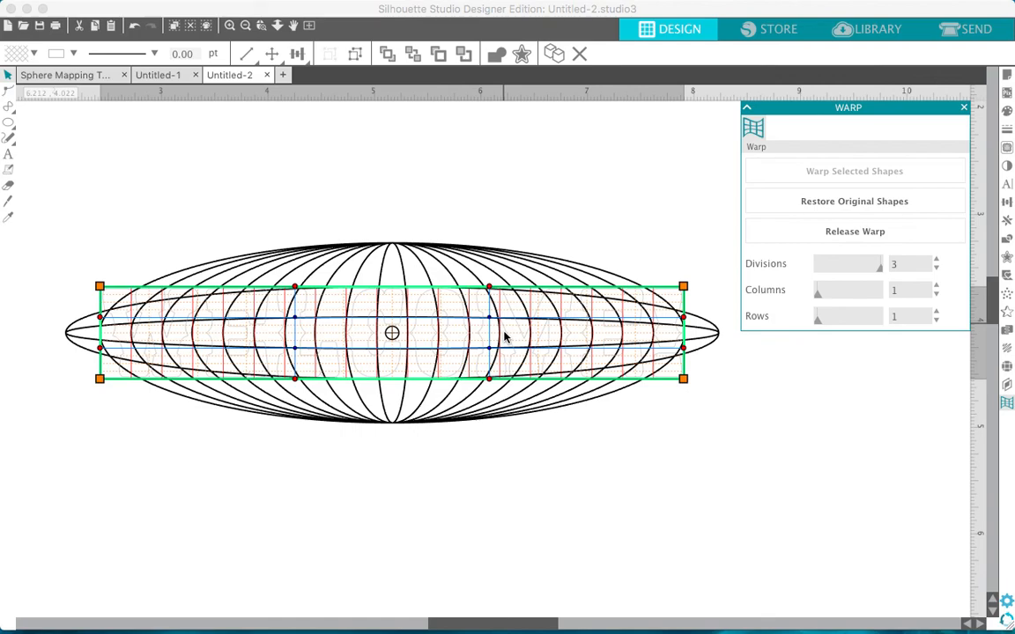
scroll(504, 336, "up", 3)
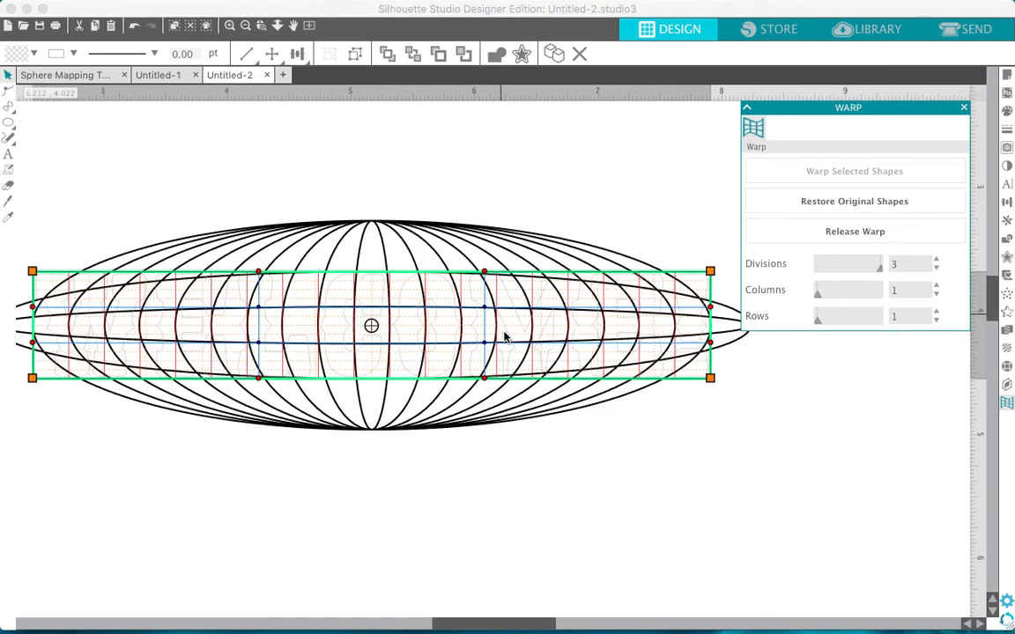
scroll(505, 337, "left", 3)
scroll(505, 337, "up", 3)
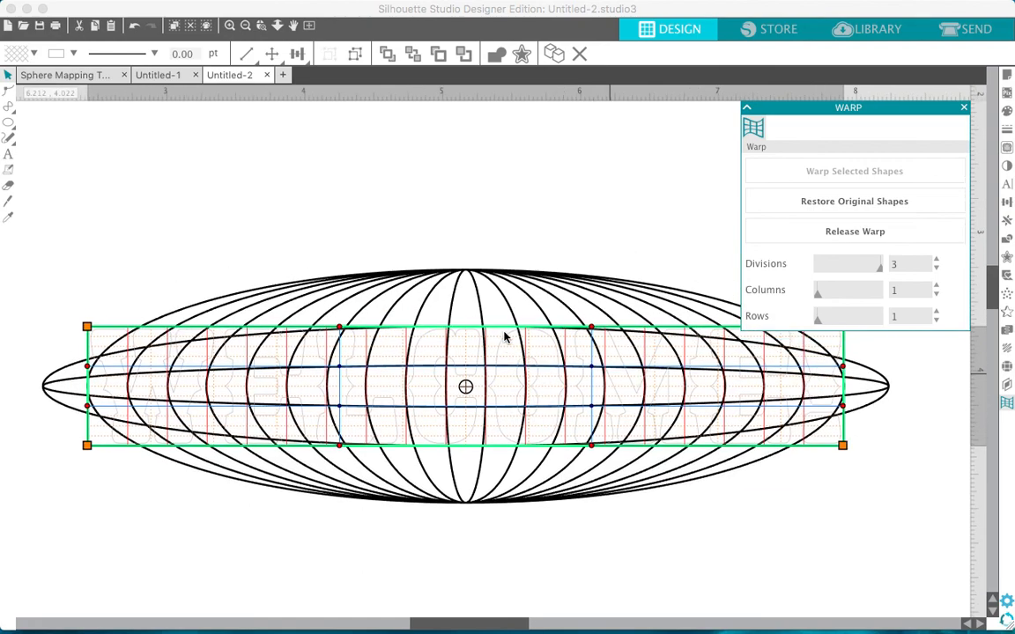
key("Up")
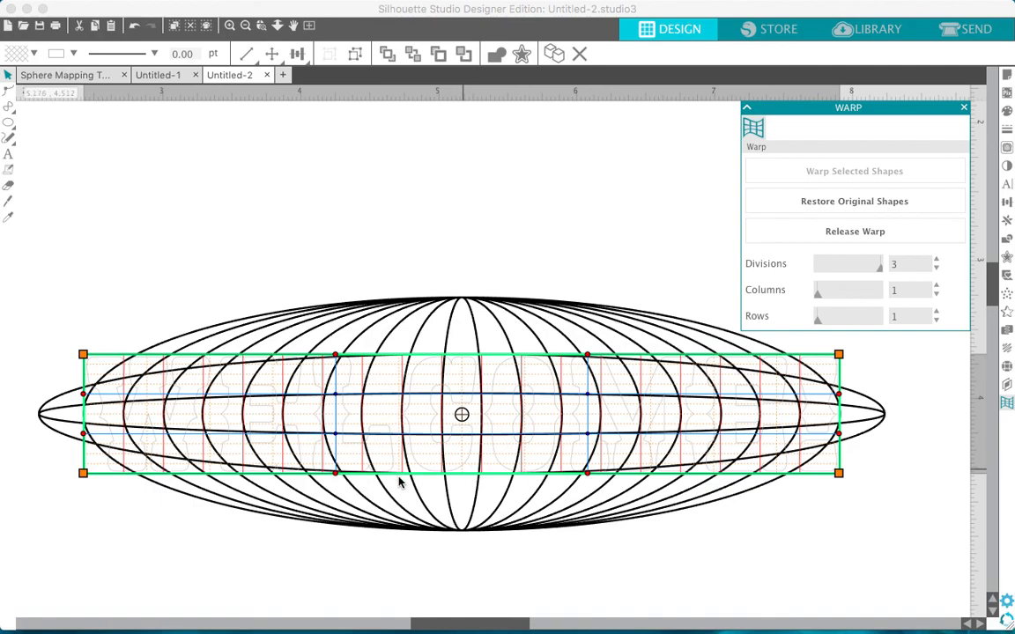
left_click_drag(83, 356, 96, 384)
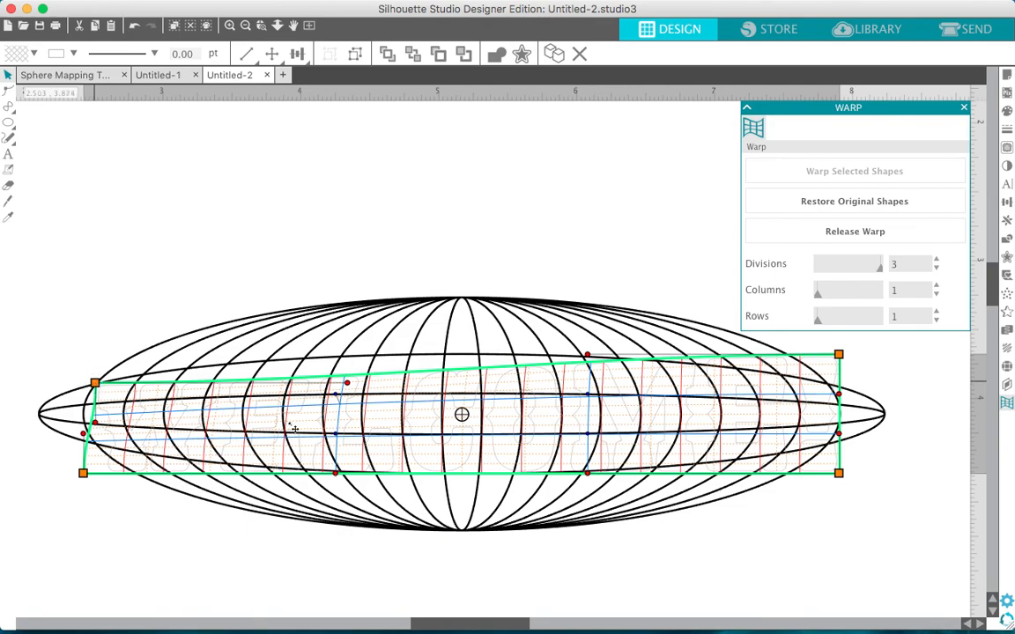
left_click_drag(838, 356, 825, 381)
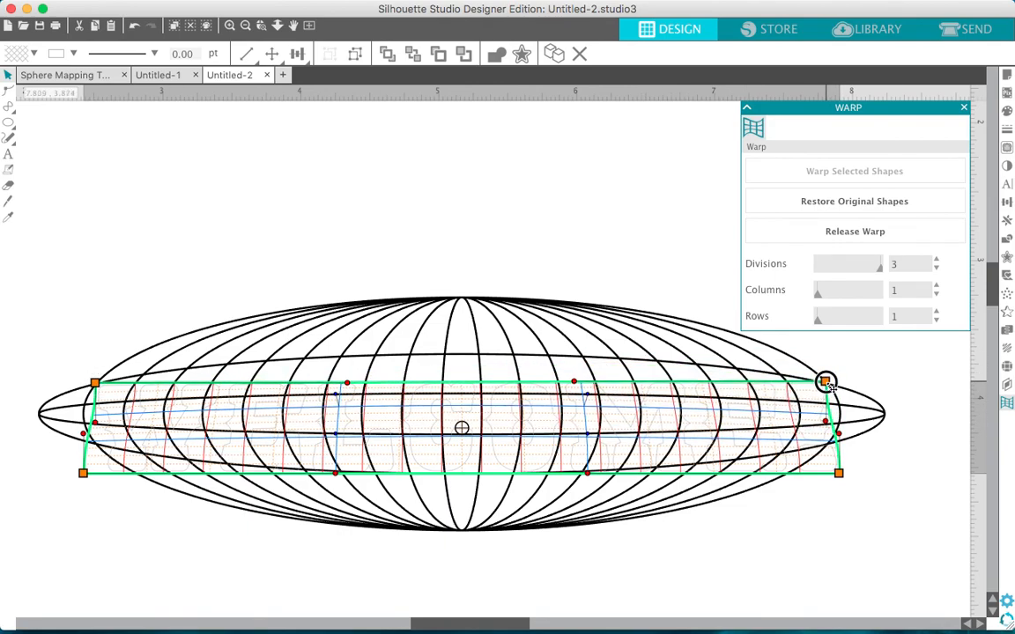
left_click_drag(837, 473, 826, 447)
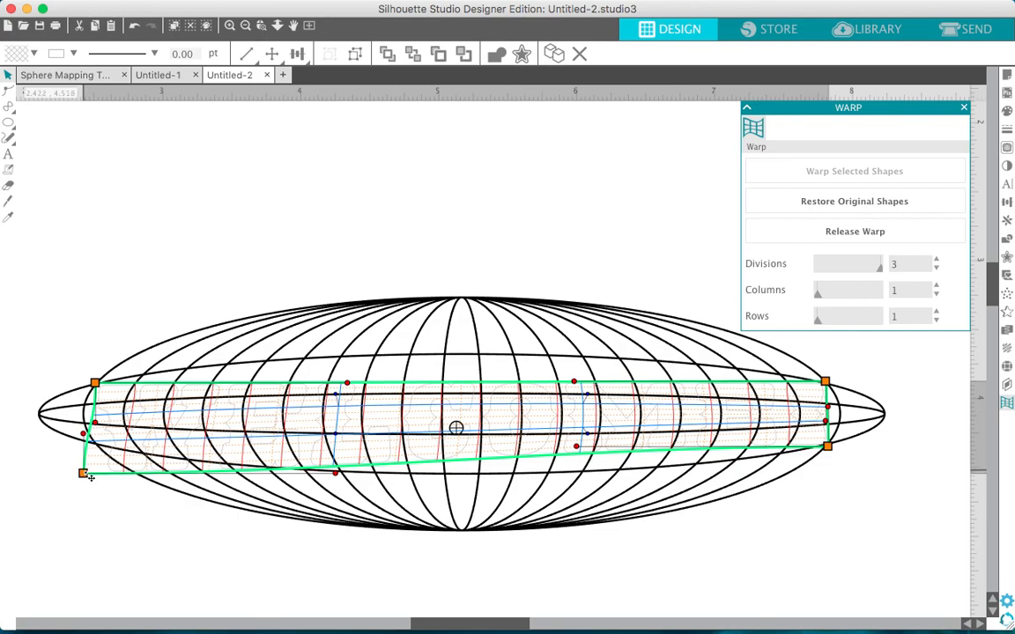
left_click_drag(84, 469, 97, 445)
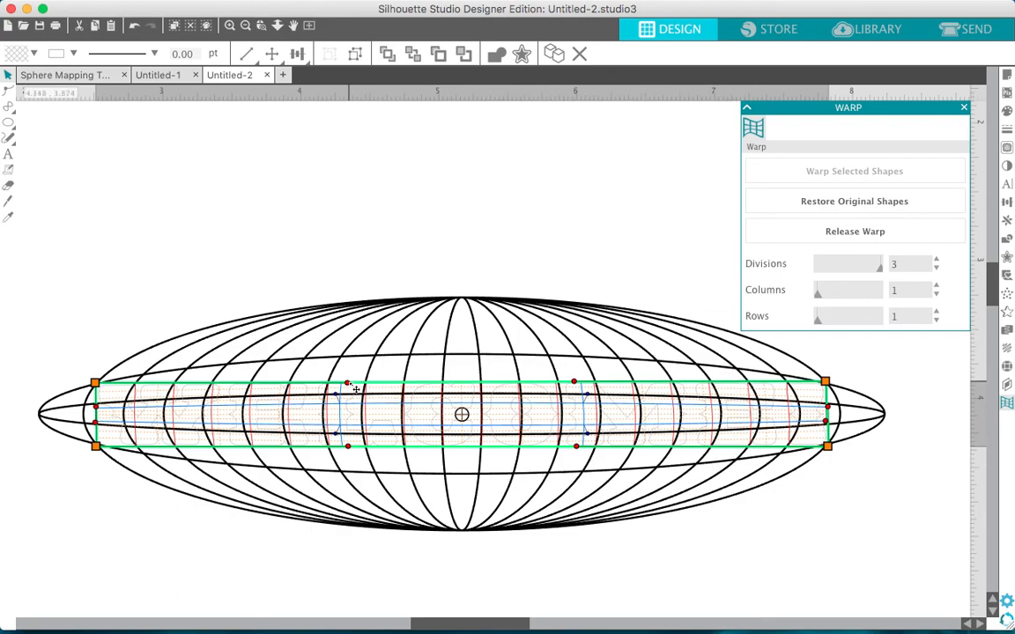
- Bow the warp frame's upper edge upward with its two curve handles to follow the sphere grid's upper horizontal curve
left_click_drag(350, 387, 370, 333)
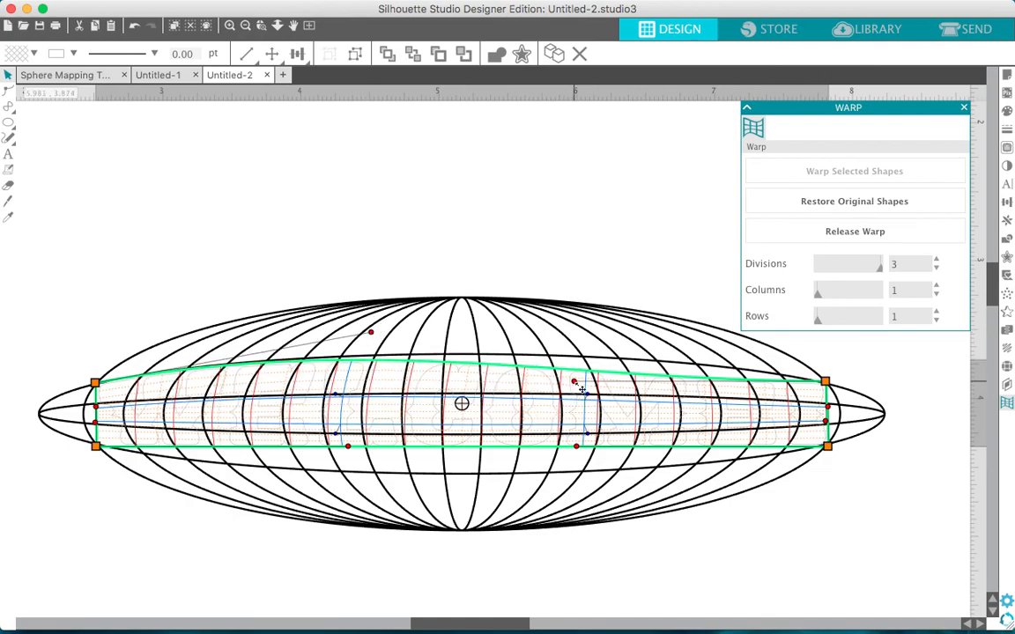
left_click_drag(581, 388, 548, 347)
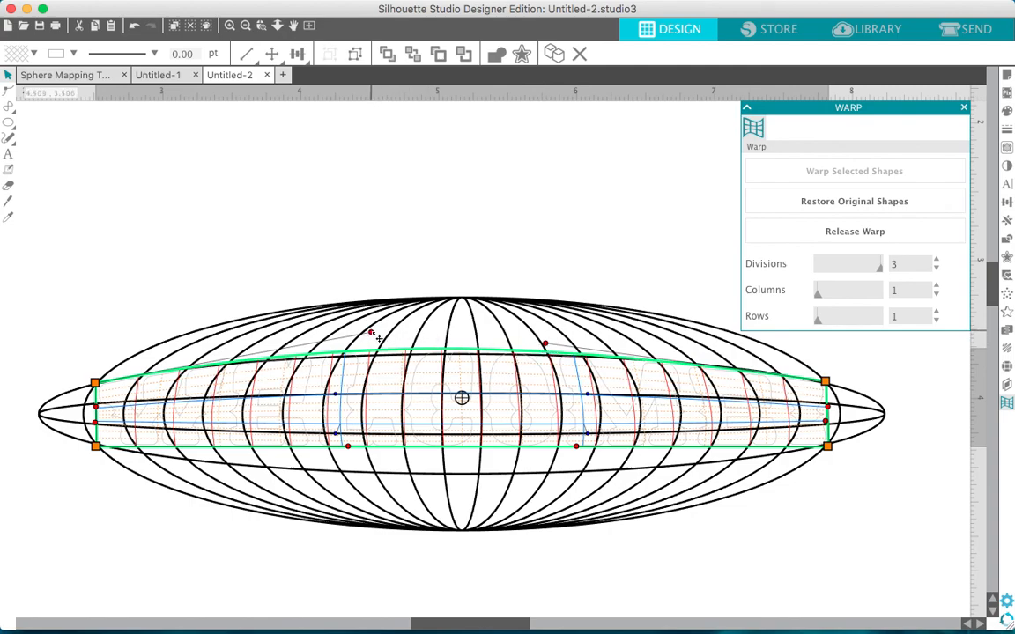
left_click_drag(371, 333, 381, 343)
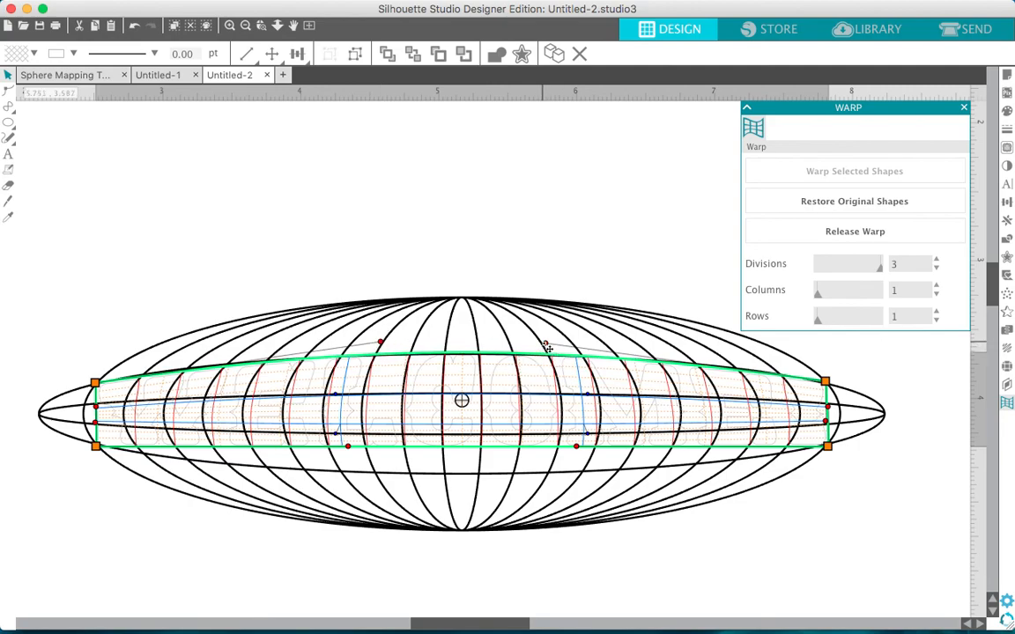
left_click_drag(547, 347, 545, 349)
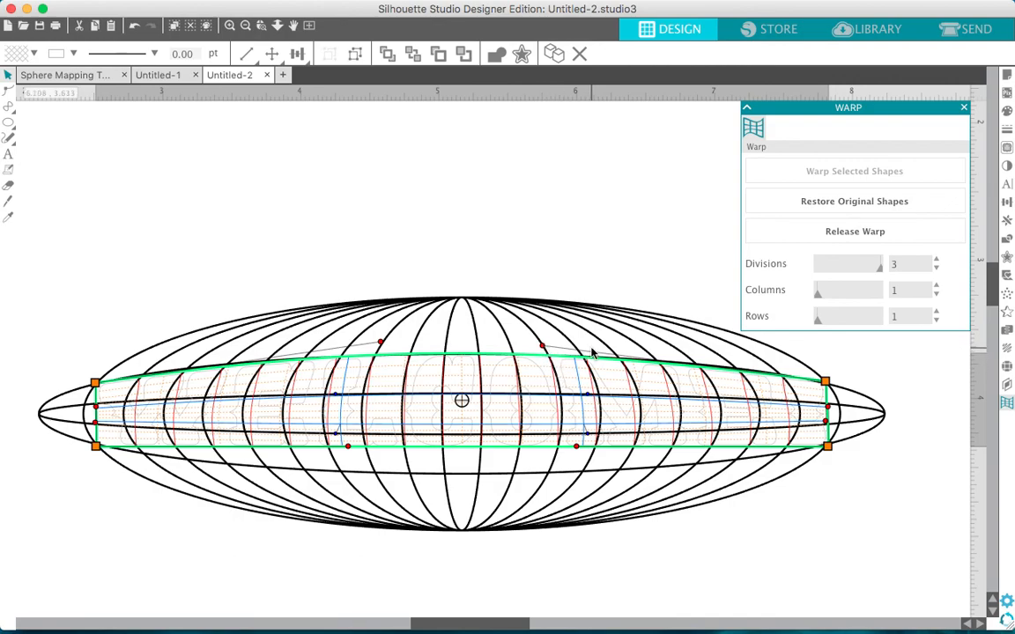
- Fine-tune the right curve handle of the warp's upper edge so the red vertical lines match the sphere's vertical curves
scroll(592, 352, "up", 5)
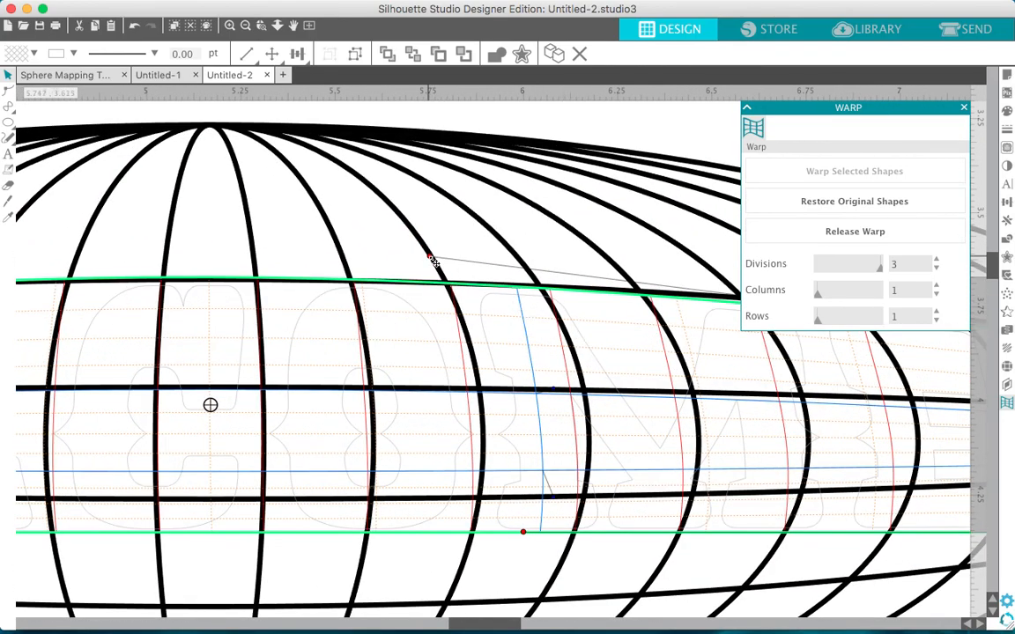
left_click_drag(432, 261, 478, 262)
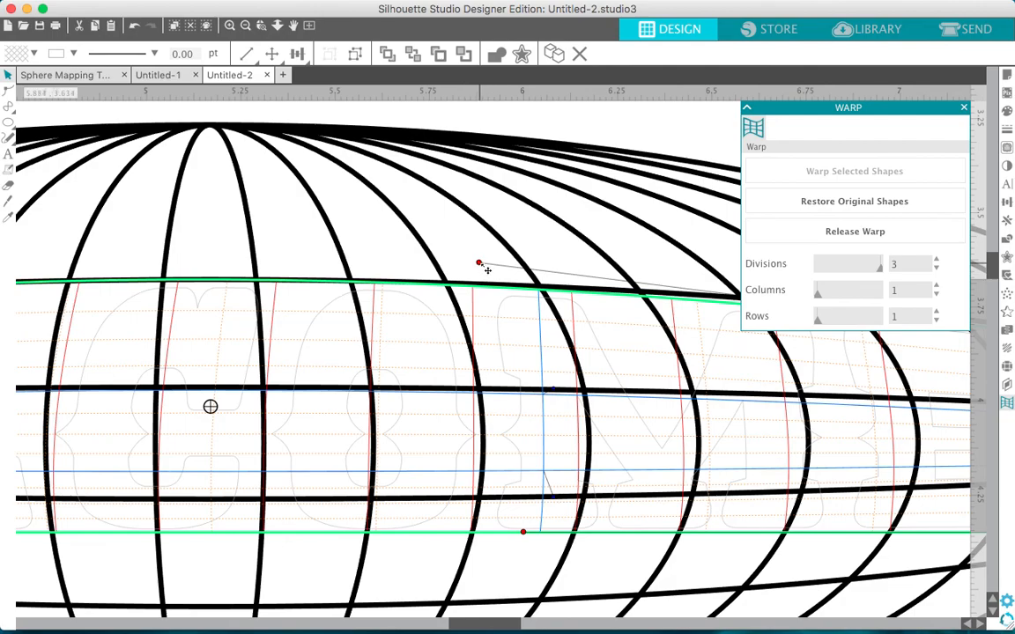
left_click_drag(482, 264, 427, 258)
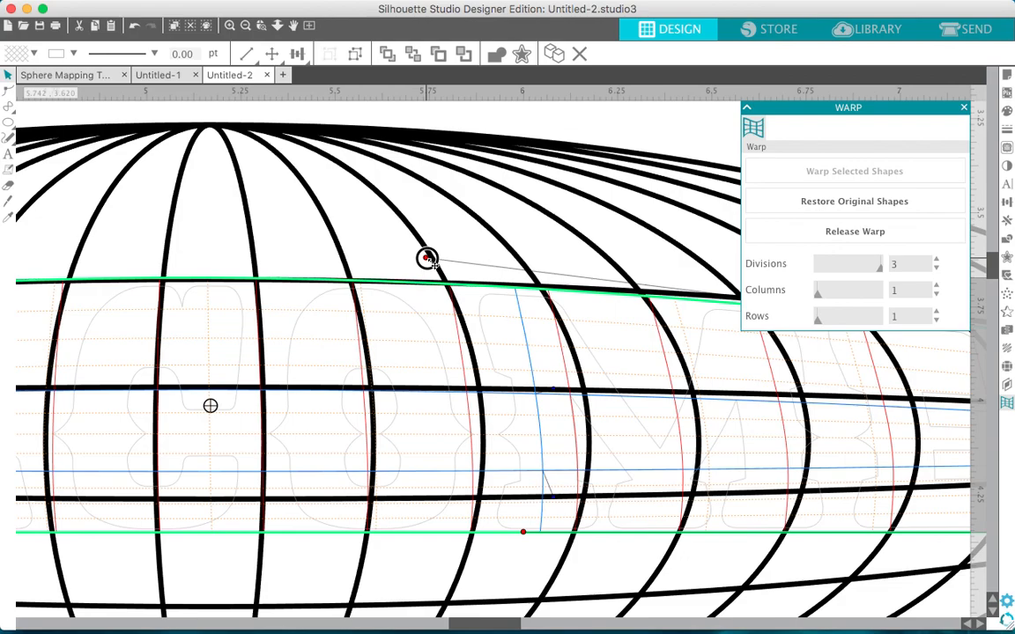
left_click_drag(426, 259, 429, 259)
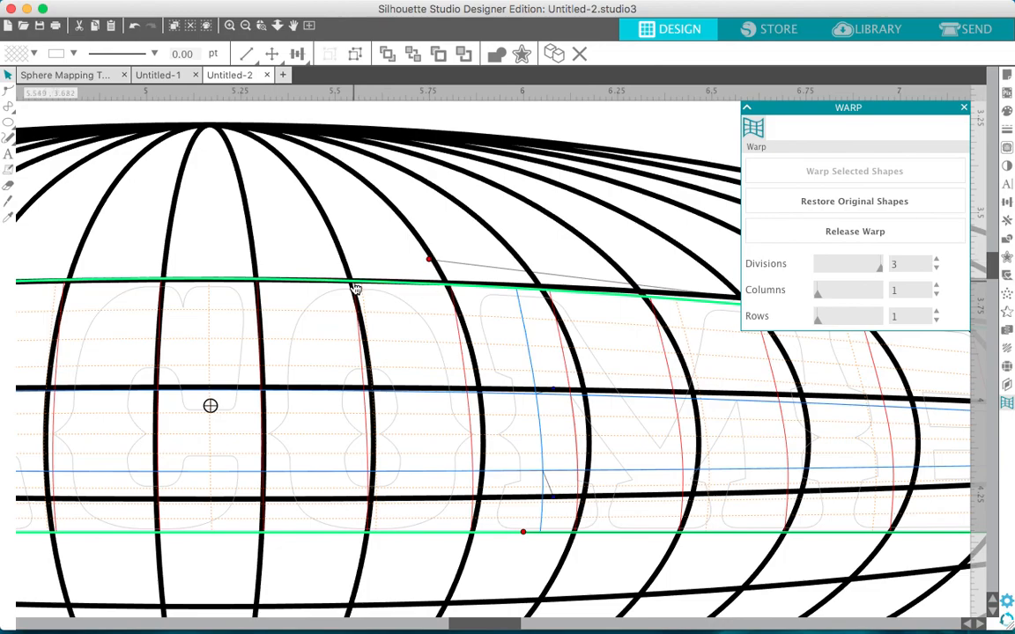
- Bow the warp frame's lower edge downward with its two curve handles to follow the sphere grid's lower horizontal curve
scroll(384, 333, "down", 1)
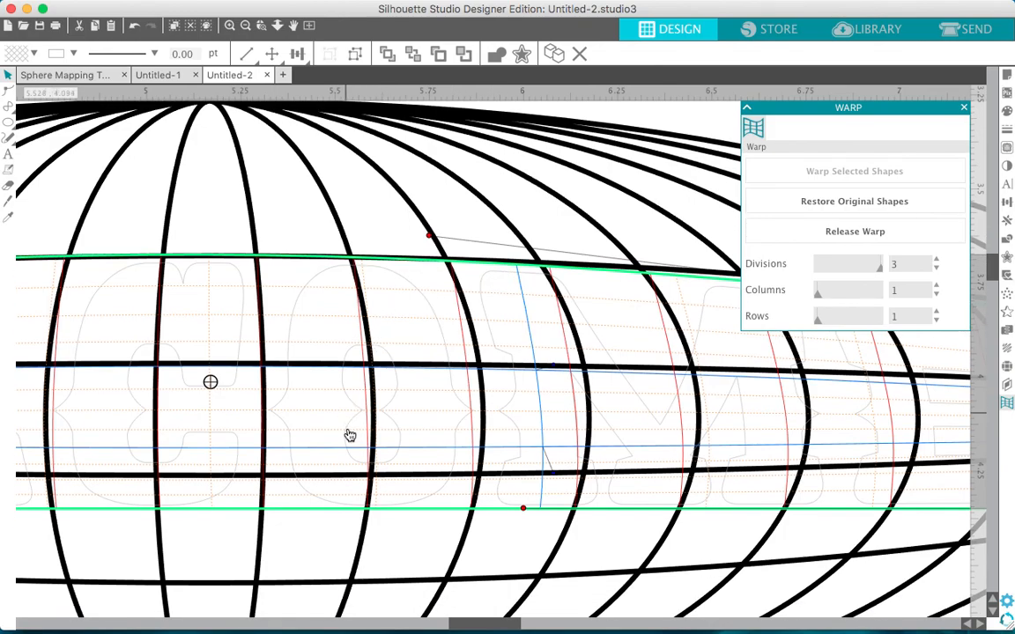
scroll(421, 329, "left", 3)
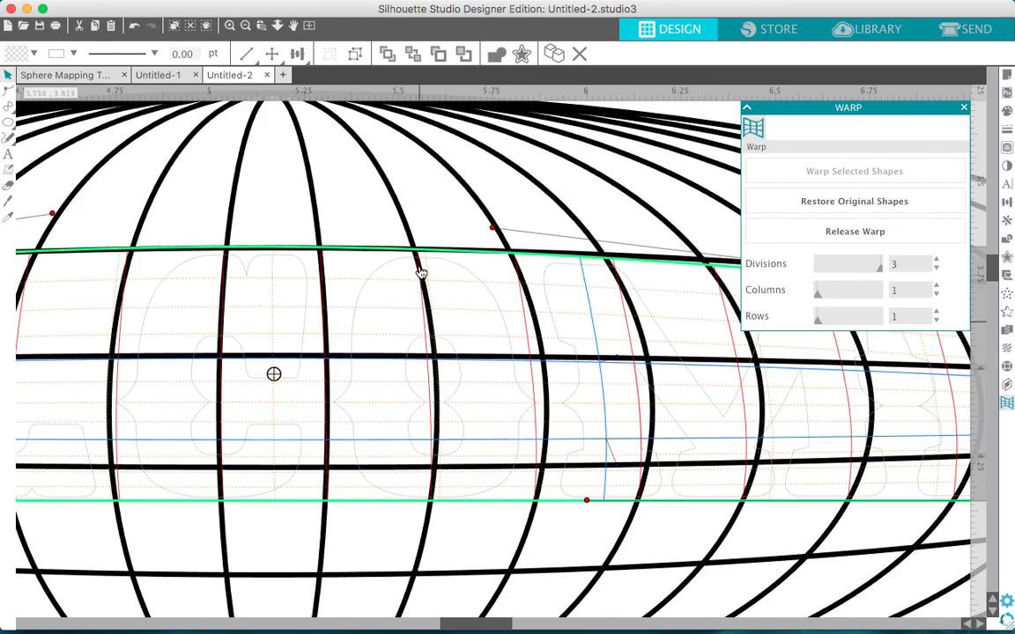
scroll(455, 297, "down", 5)
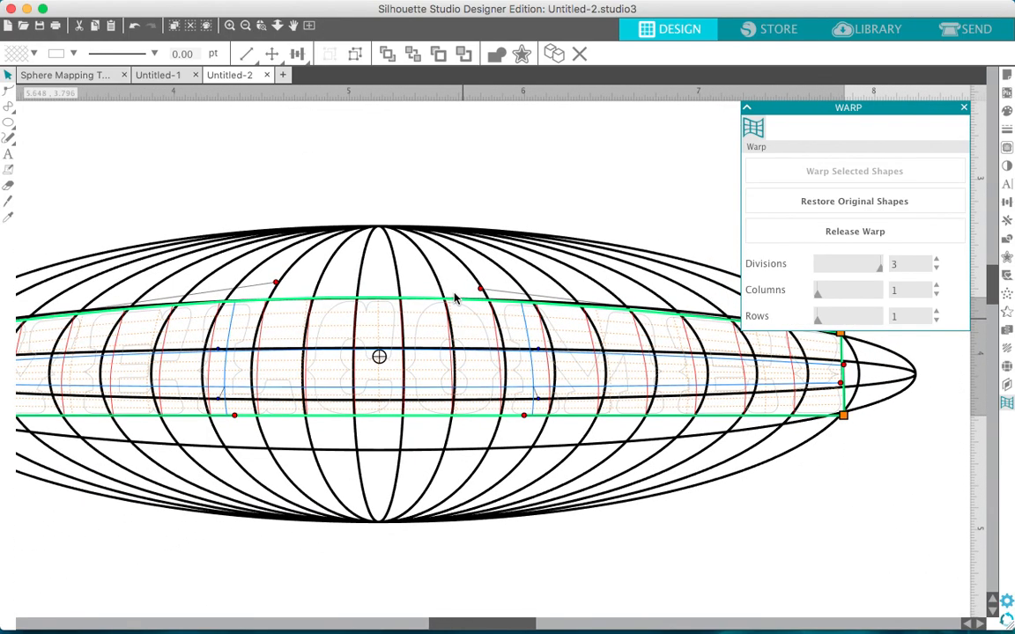
scroll(455, 298, "left", 6)
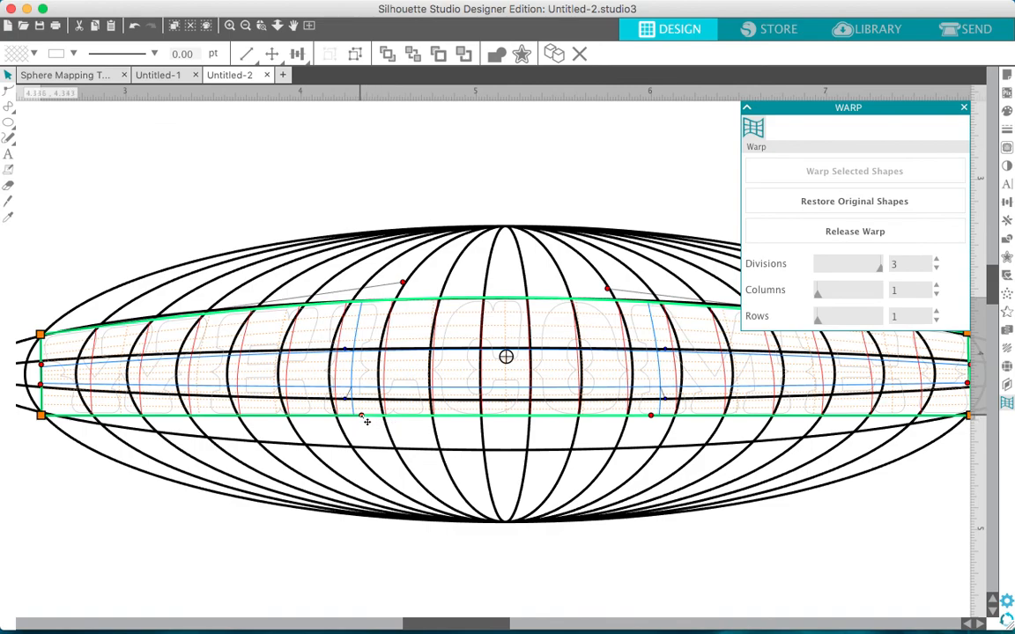
left_click_drag(367, 421, 399, 463)
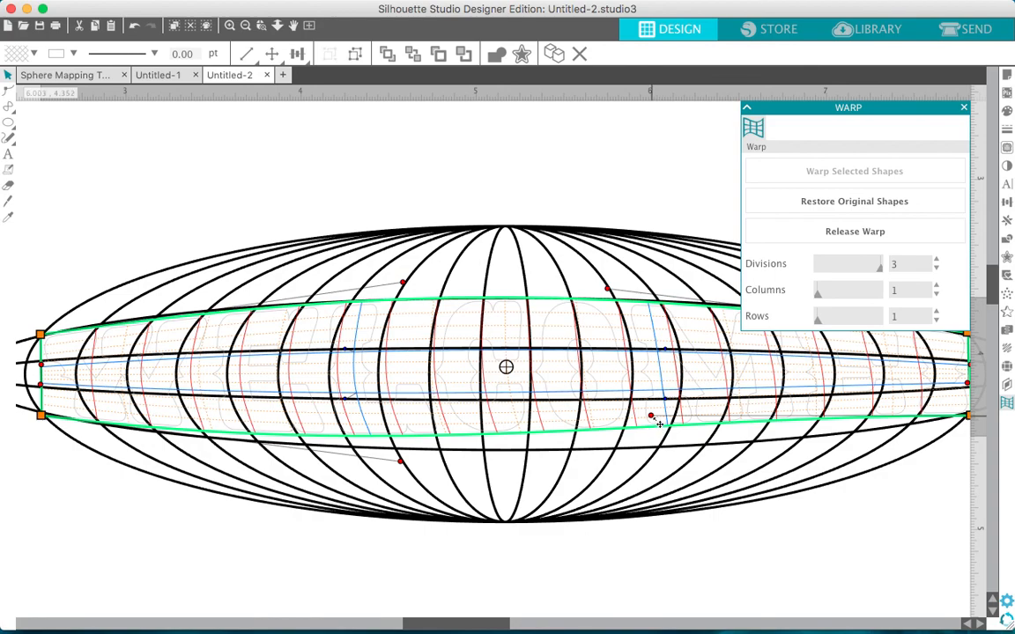
left_click_drag(657, 422, 611, 464)
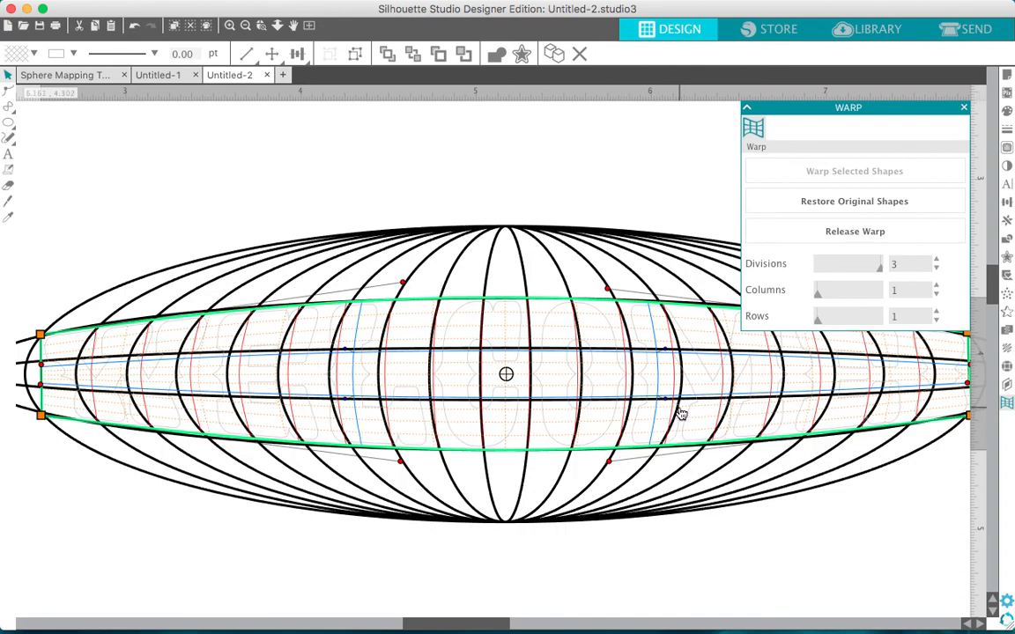
- Bulge the warp frame's right edge outward with its two curve handles to match the outermost vertical curve there
scroll(679, 414, "right", 5)
scroll(681, 413, "right", 2)
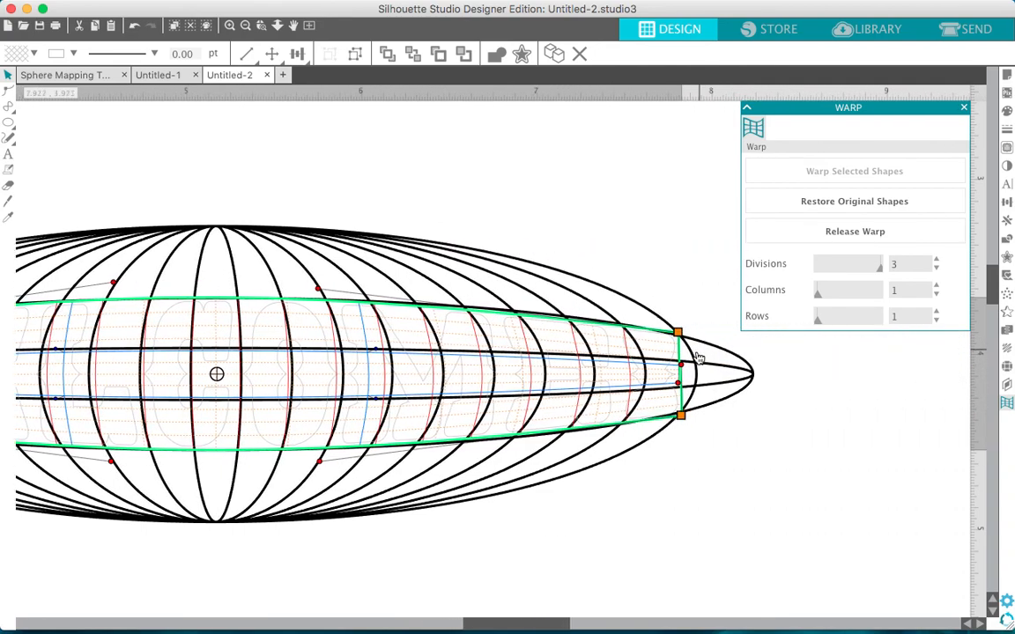
left_click_drag(680, 363, 705, 377)
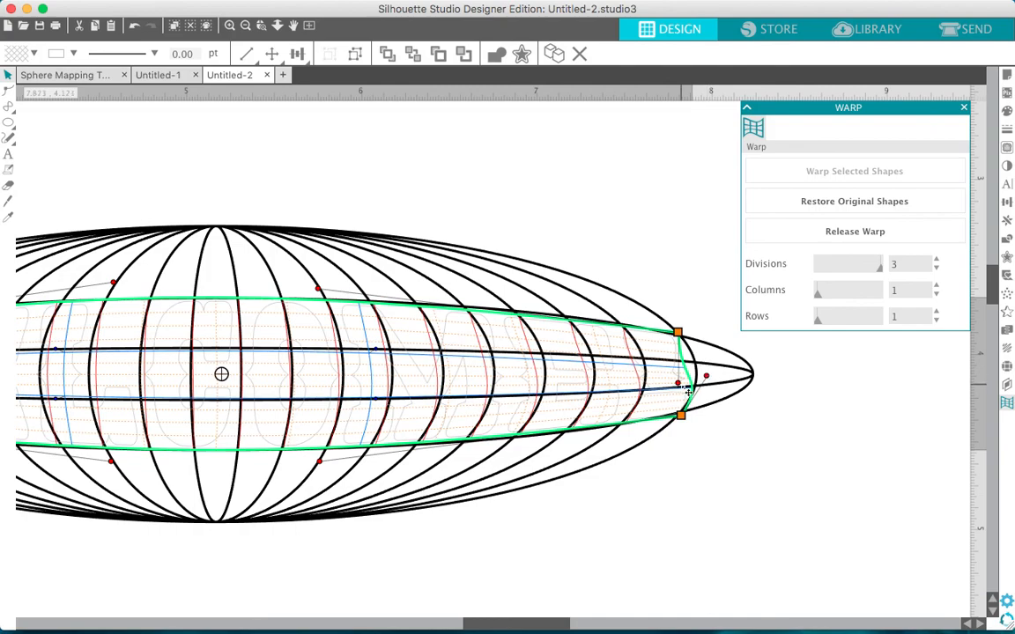
left_click_drag(685, 390, 705, 376)
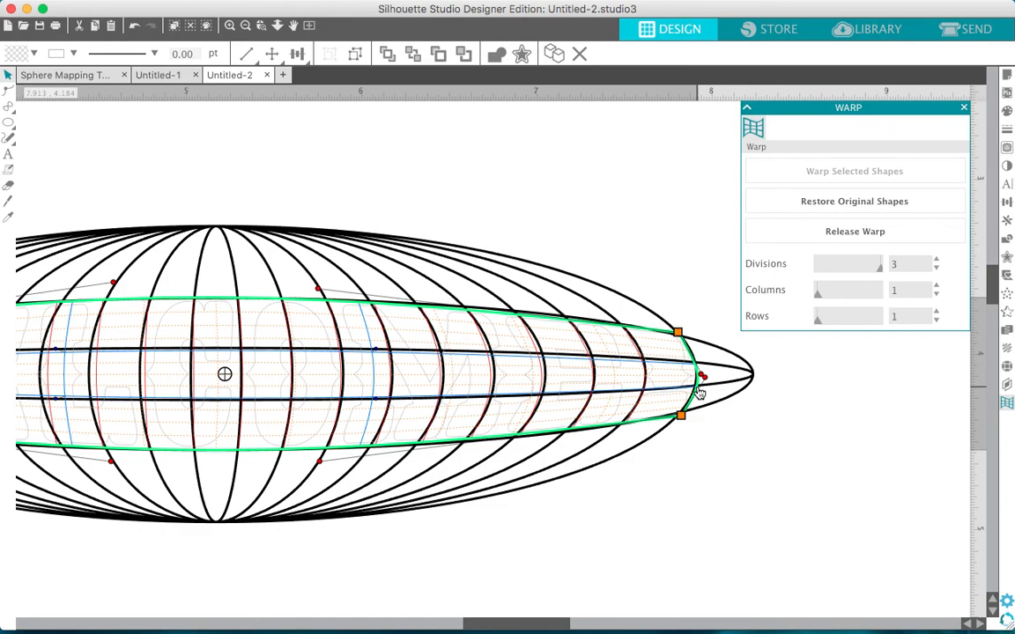
- Bulge the warp frame's left edge outward to match the sphere's vertical curve, undoing the accidental shift of the black grid
scroll(699, 393, "left", 3)
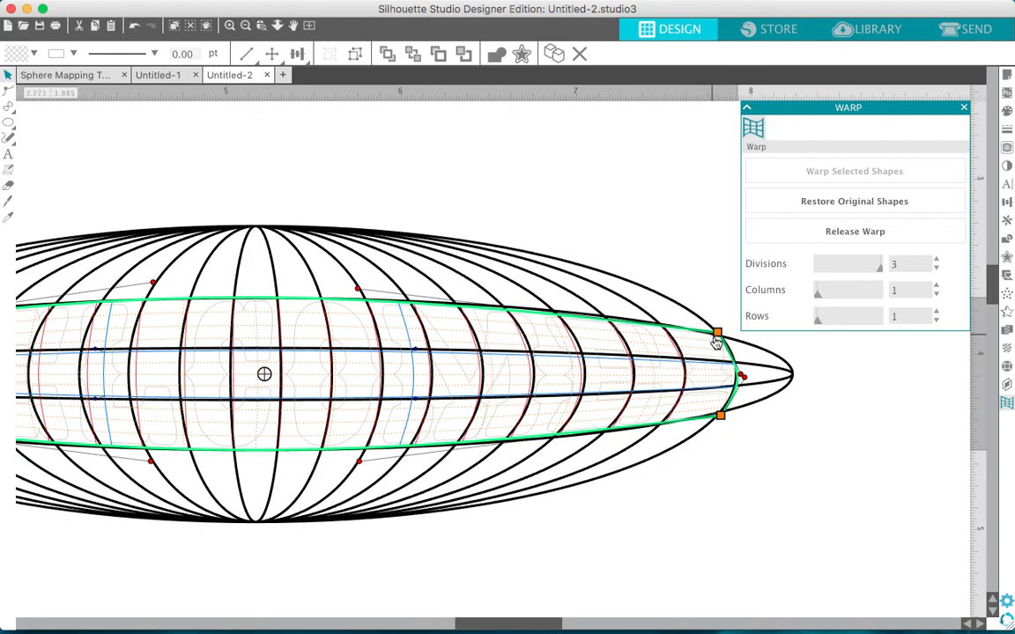
scroll(725, 401, "left", 2)
scroll(725, 400, "left", 10)
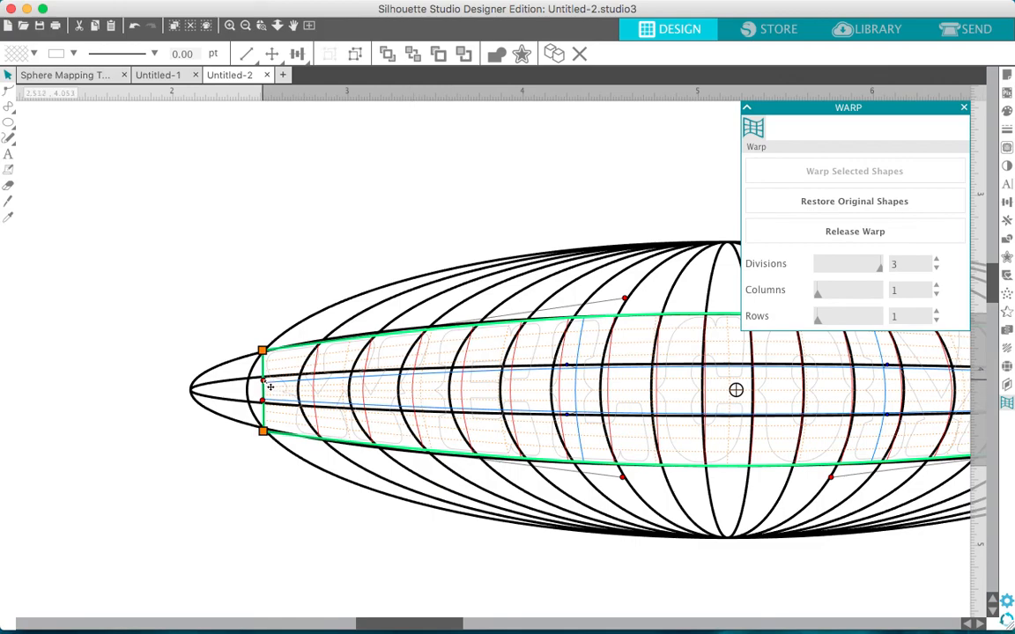
mouse_move(261, 379)
left_mouse_down()
mouse_move(224, 373)
mouse_move(231, 392)
left_mouse_up()
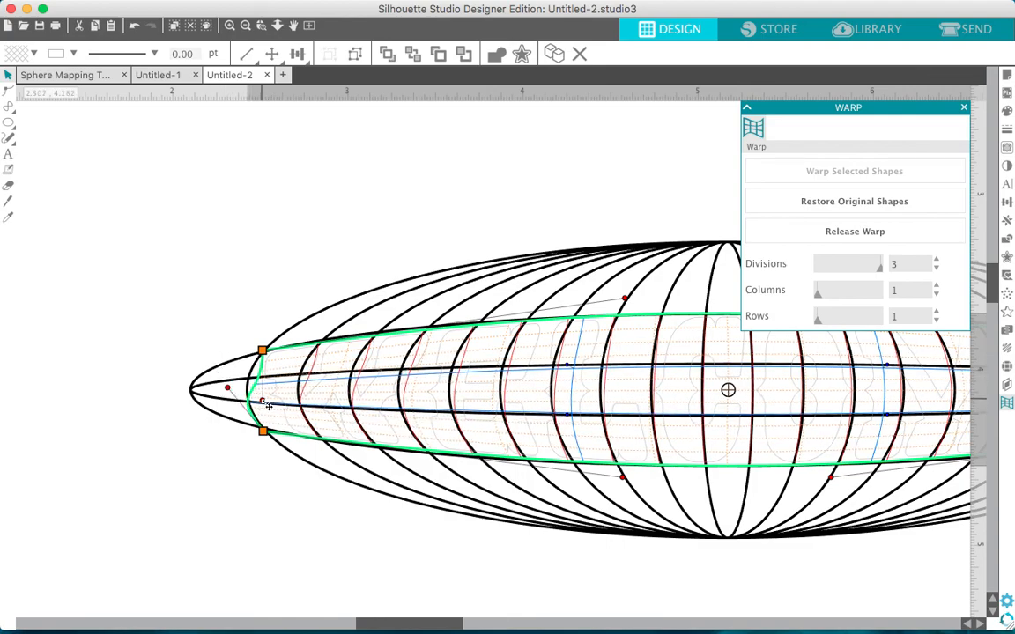
left_click_drag(264, 401, 255, 390)
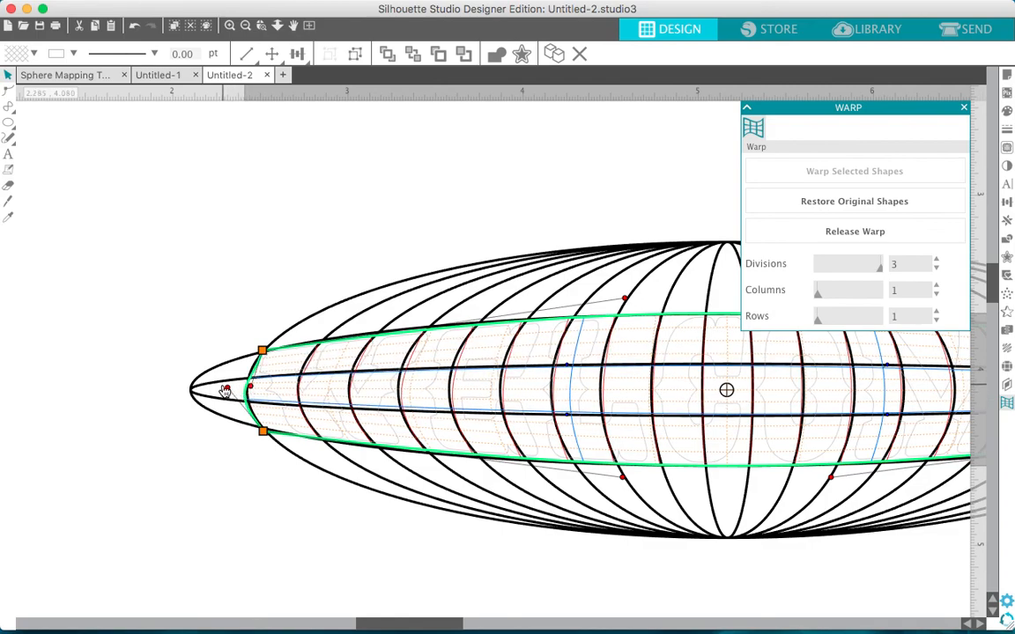
left_click_drag(225, 387, 232, 388)
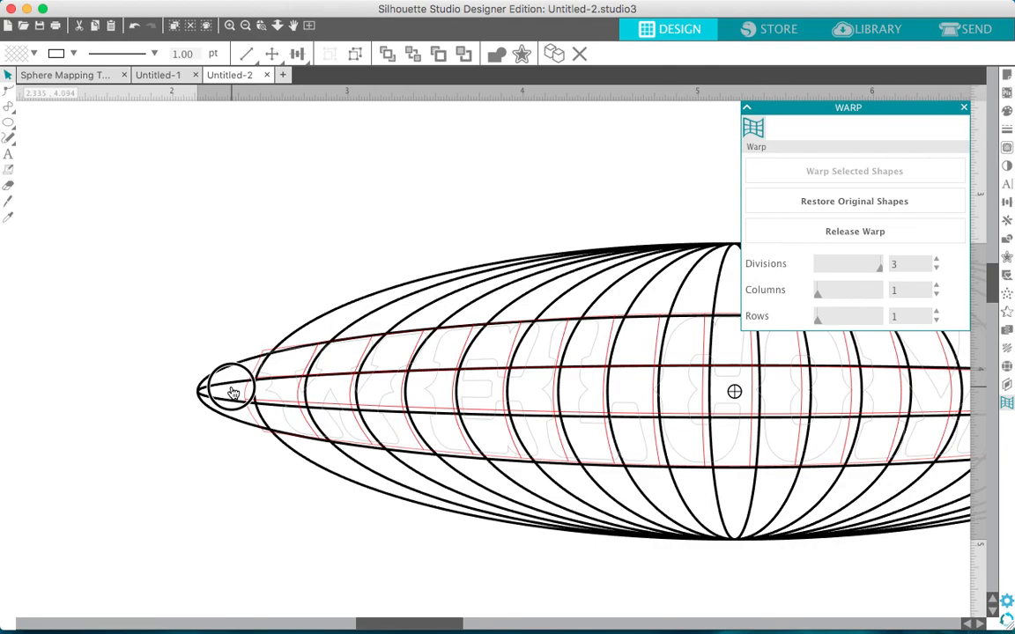
key("super+z")
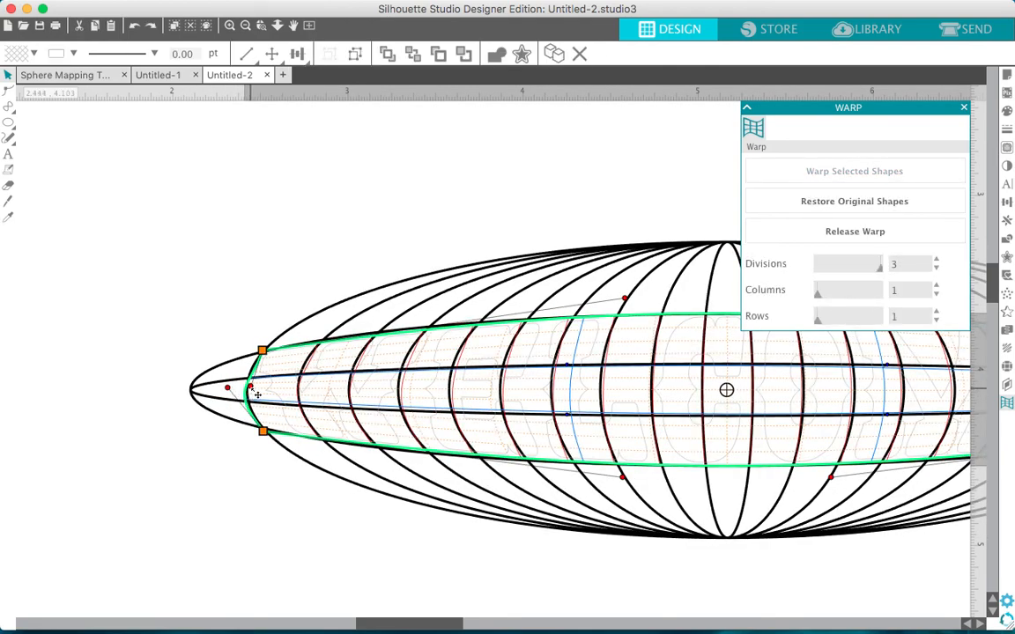
left_click_drag(251, 385, 244, 382)
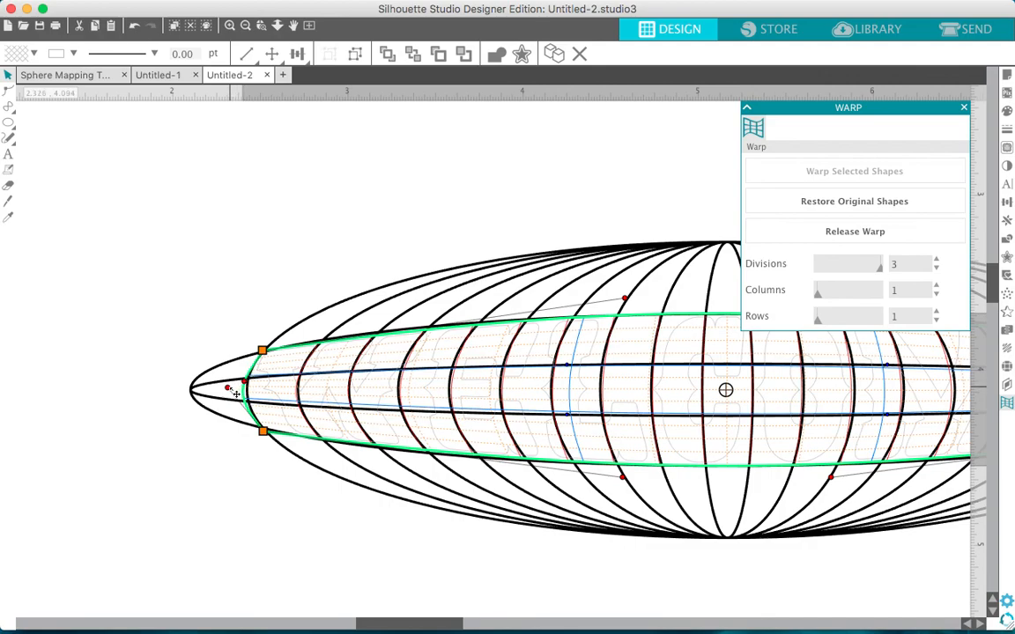
left_click_drag(227, 389, 233, 388)
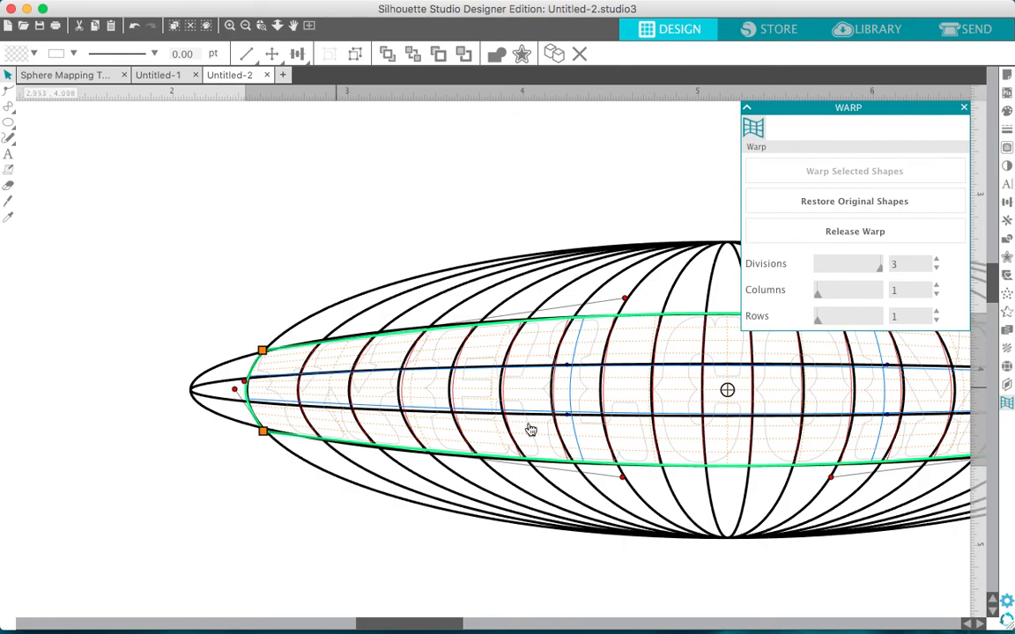
- Pull the warp's four interior points diagonally outward so the inner red grid lines match the black sphere curves
scroll(636, 440, "right", 5)
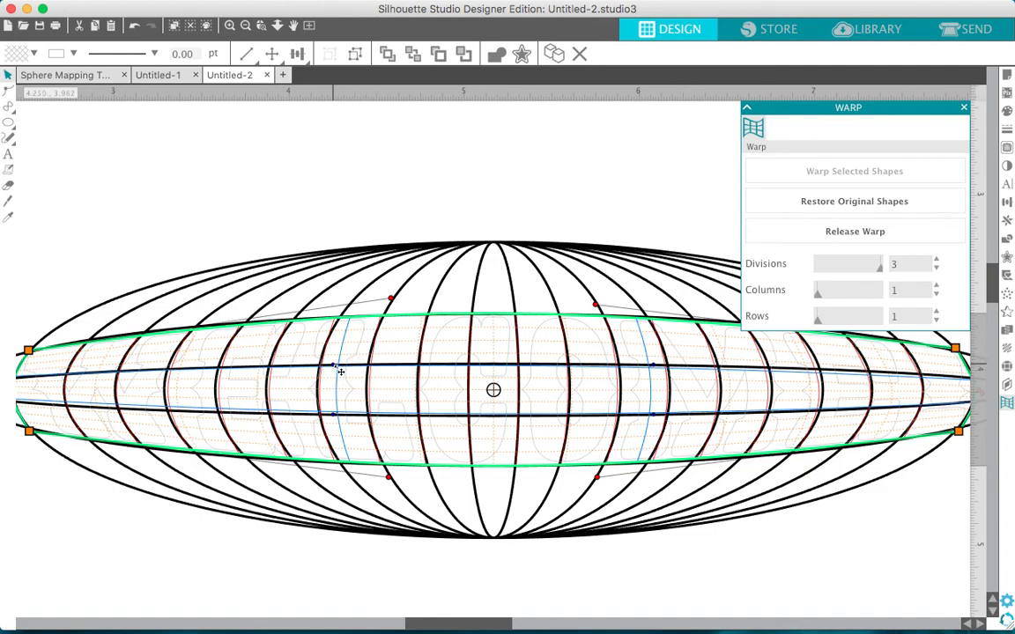
mouse_move(334, 364)
left_mouse_down()
mouse_move(331, 353)
mouse_move(315, 368)
mouse_move(314, 336)
mouse_move(312, 367)
mouse_move(320, 377)
mouse_move(335, 369)
mouse_move(325, 351)
left_mouse_up()
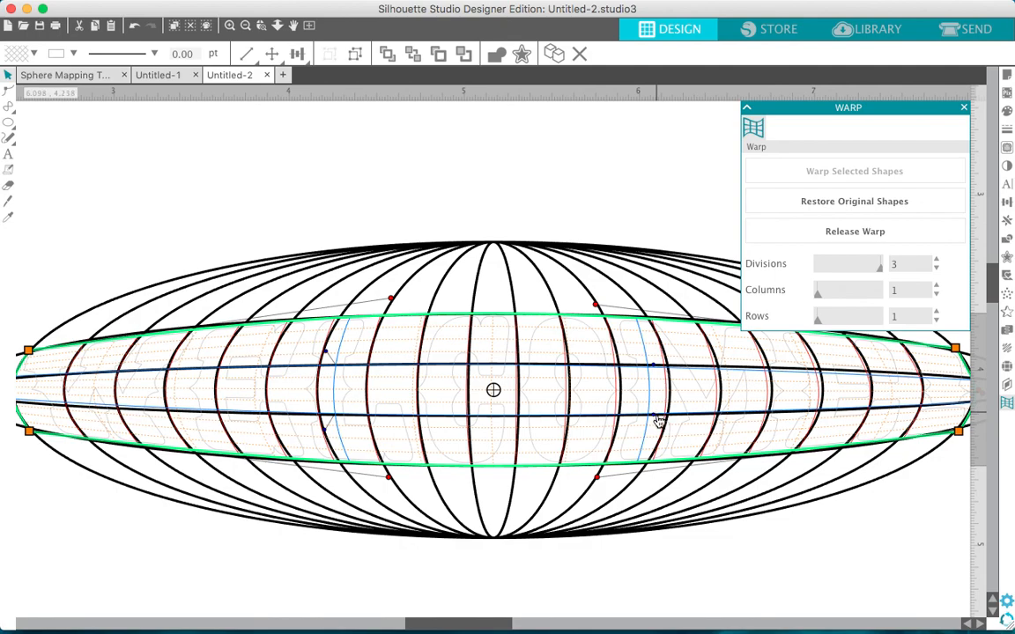
left_click_drag(654, 416, 667, 431)
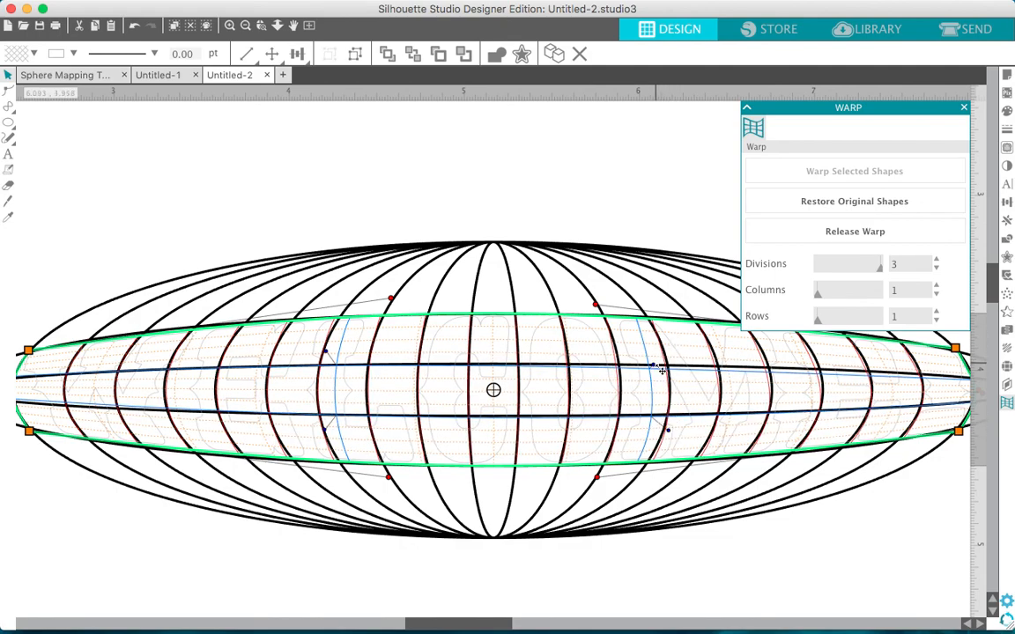
left_click_drag(653, 365, 667, 351)
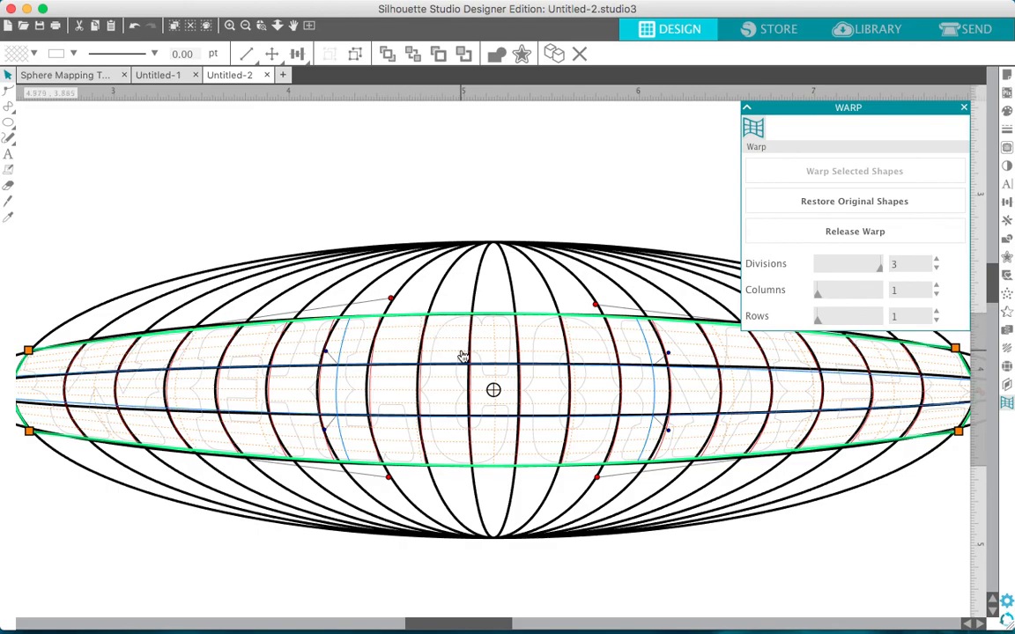
- Release the warp from the fitted text and red grid, and clear the selection
scroll(463, 356, "down", 5)
scroll(463, 356, "down", 2)
scroll(462, 356, "down", 3)
scroll(462, 356, "right", 2)
scroll(462, 355, "up", 2)
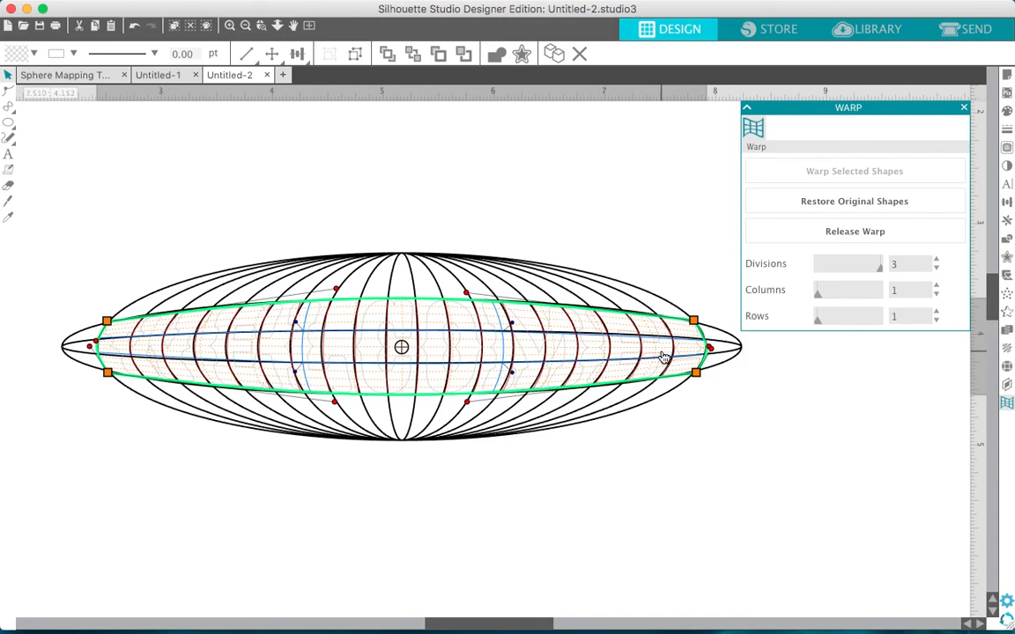
left_click(872, 233)
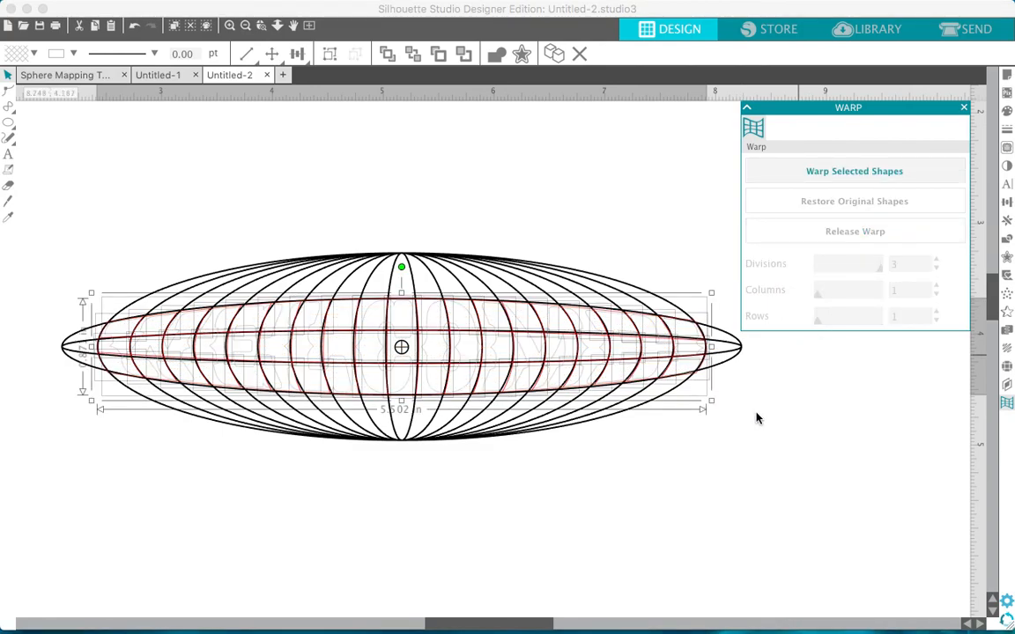
left_click(631, 503)
- Move the warped "WELCOME!" text off the grids to the empty space below them and fill it blue
scroll(578, 501, "down", 3)
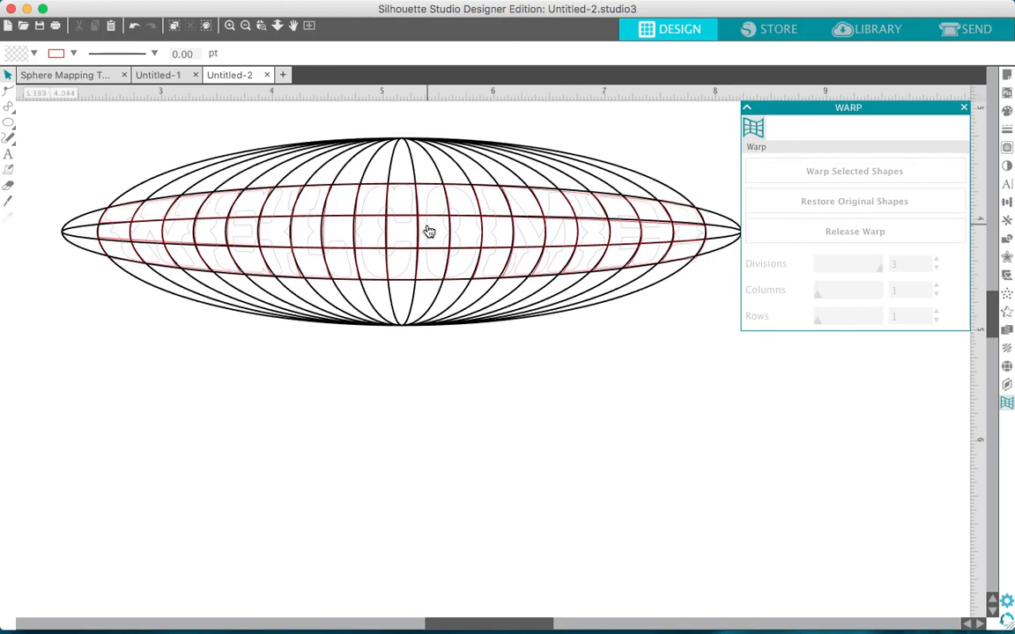
left_click_drag(429, 231, 433, 458)
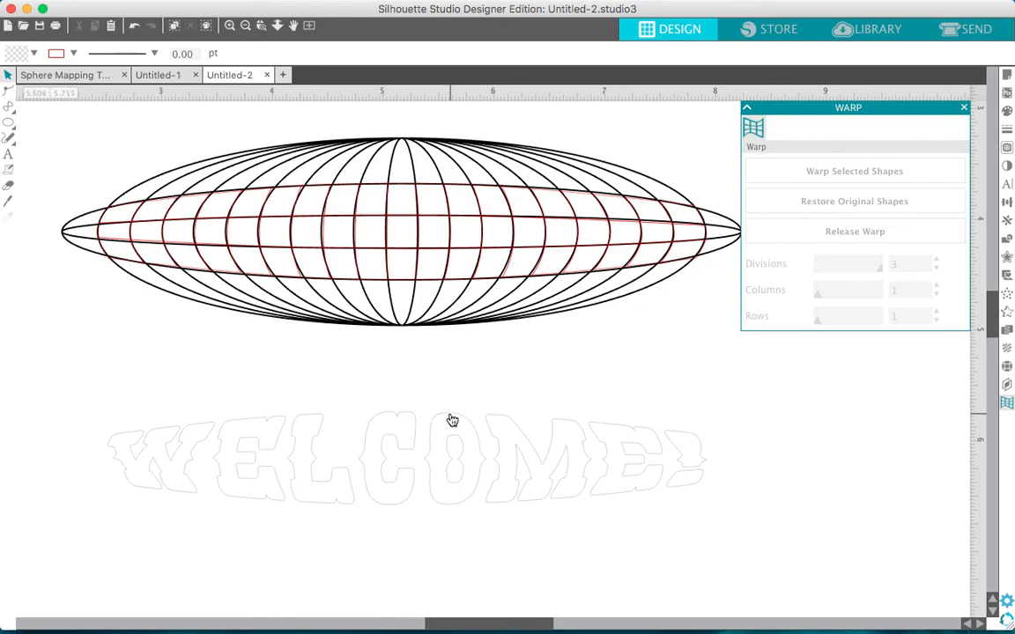
left_click(33, 52)
left_click(180, 116)
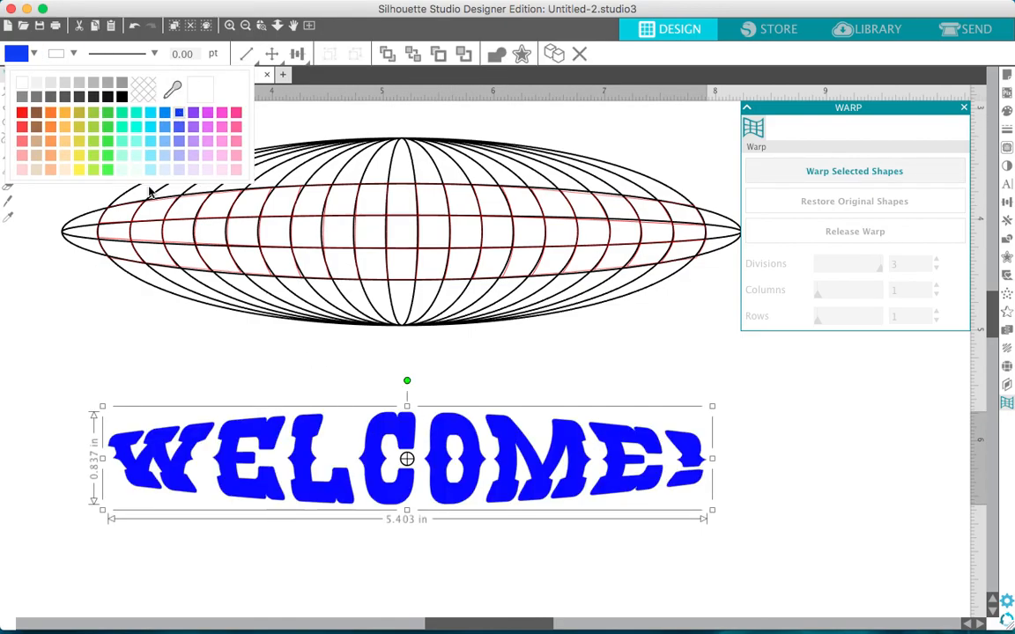
left_click(93, 317)
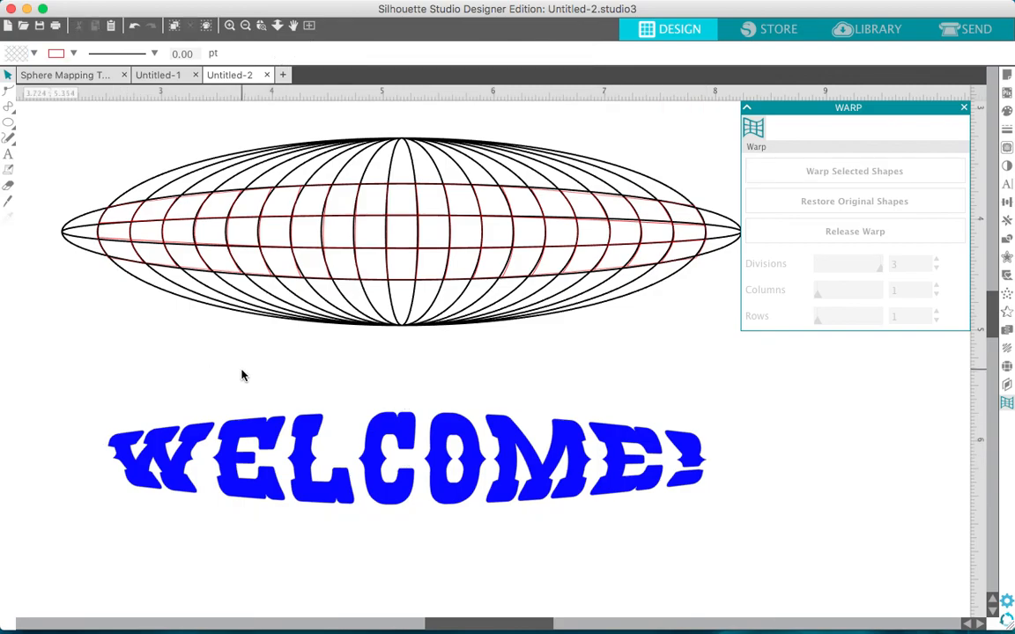
- Place the original "WELCOME!" outline above the sphere grid near the page's upper edge, with the blue warped text directly beneath it
scroll(242, 376, "down", 5)
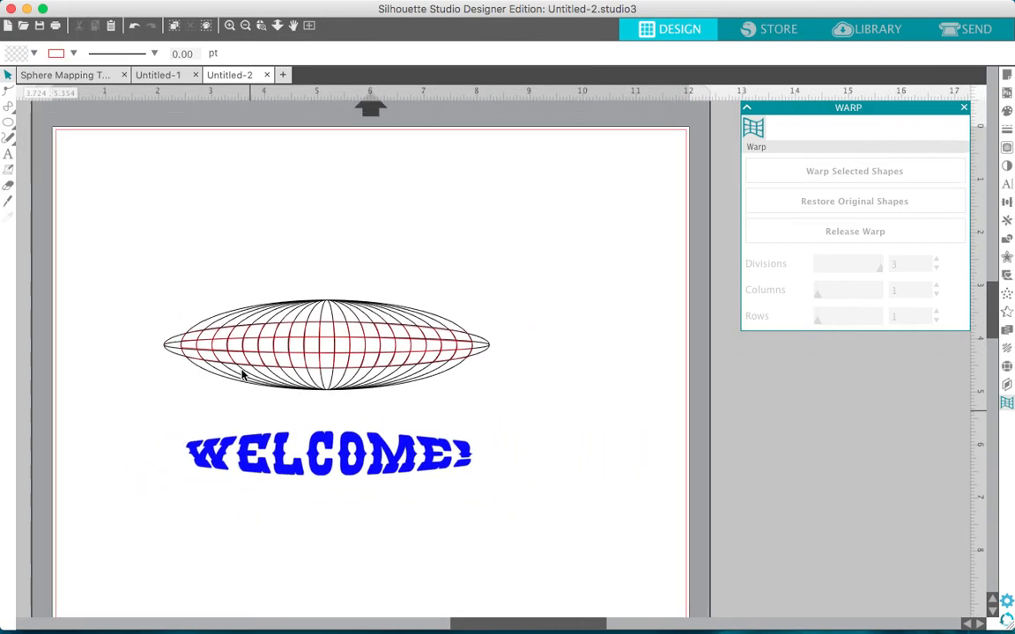
scroll(243, 376, "left", 3)
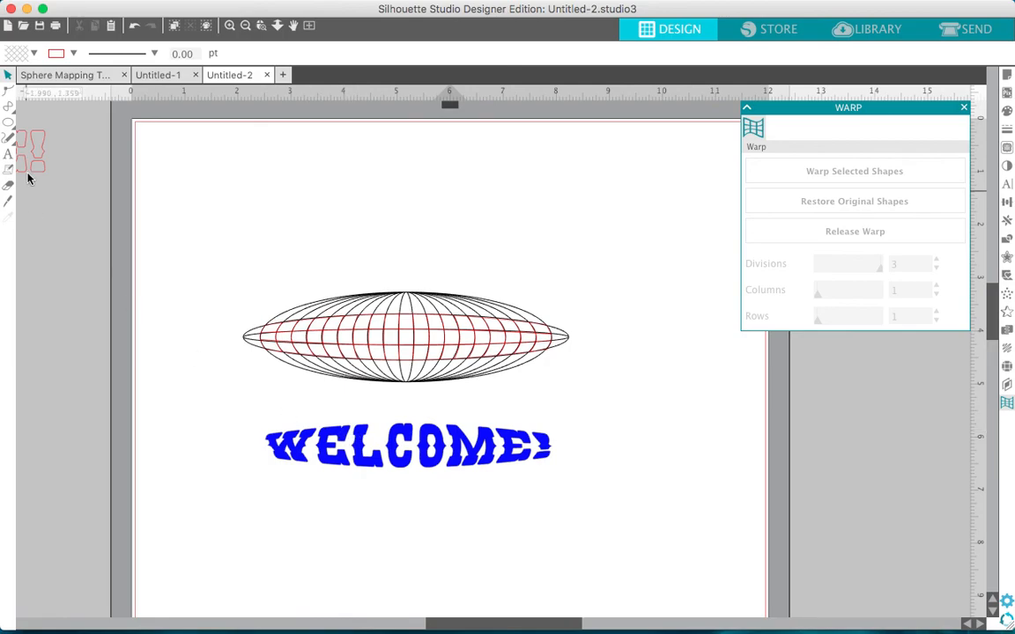
left_click_drag(40, 175, 482, 207)
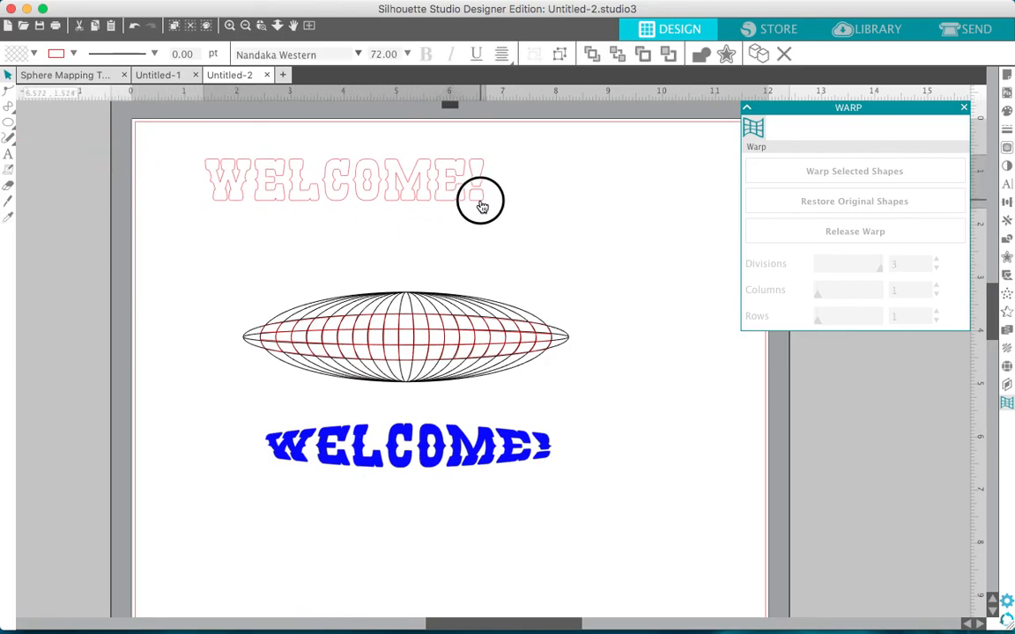
left_click(441, 396)
left_click_drag(426, 460, 367, 253)
left_click(615, 263)
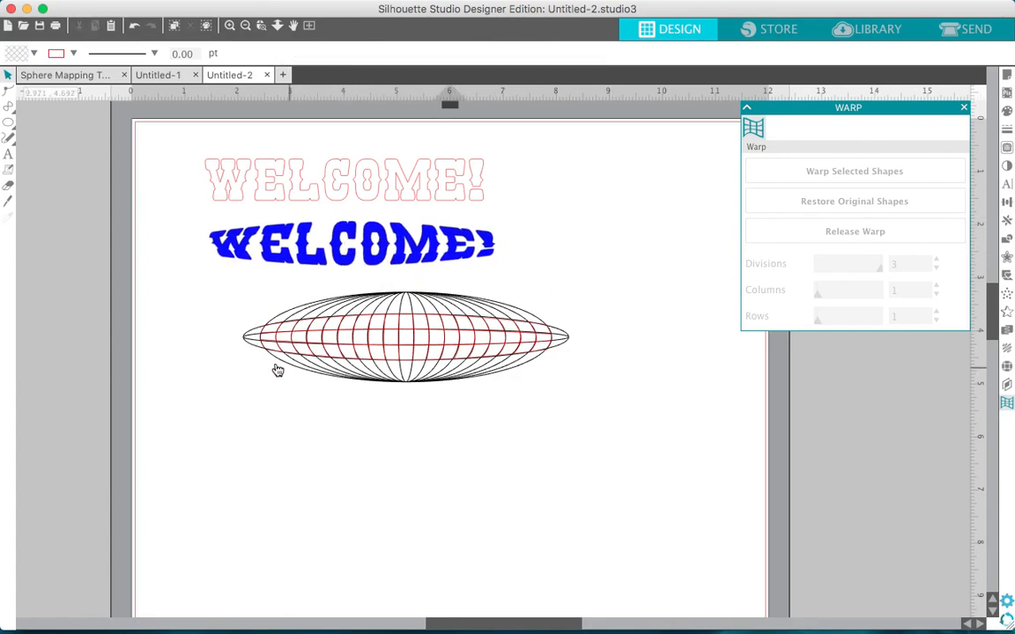
- Switch to the Sphere Mapping Tutorial document, close the Warp settings, and examine the three-line text and photo sphere examples
left_click(91, 77)
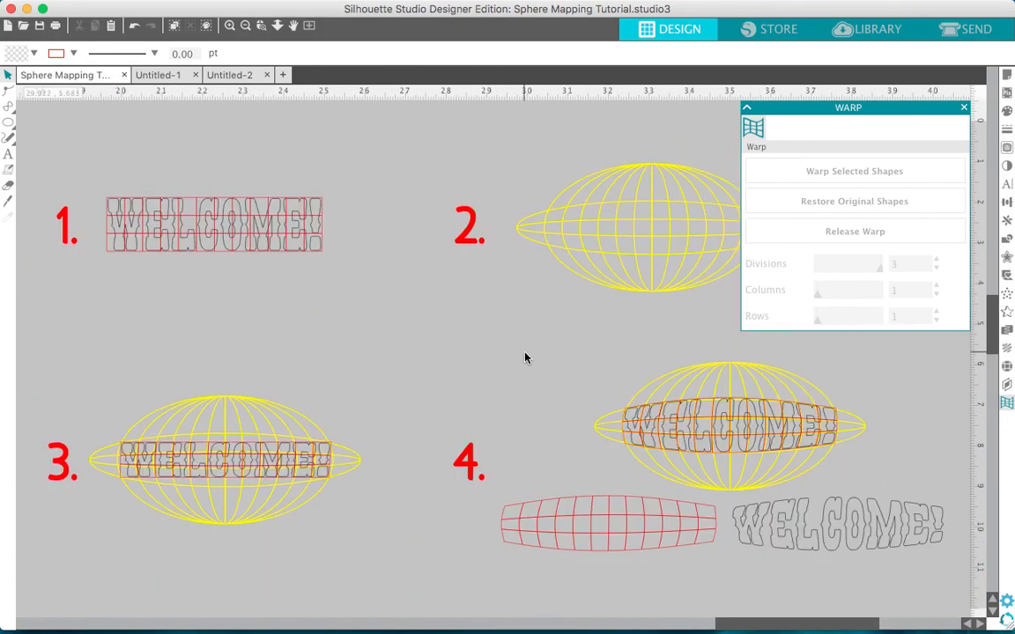
left_click(964, 109)
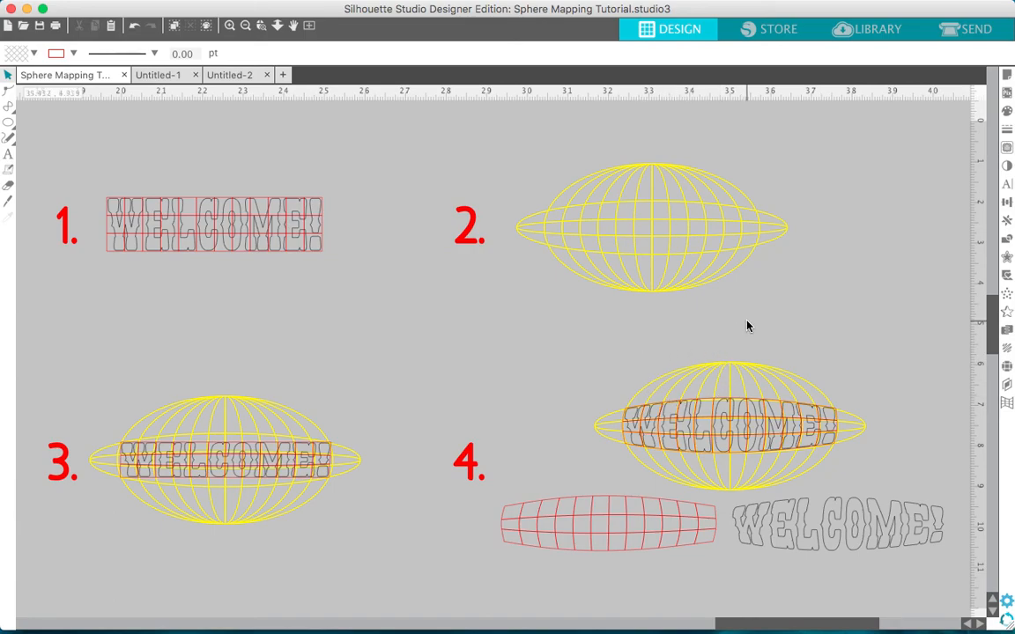
scroll(747, 327, "right", 10)
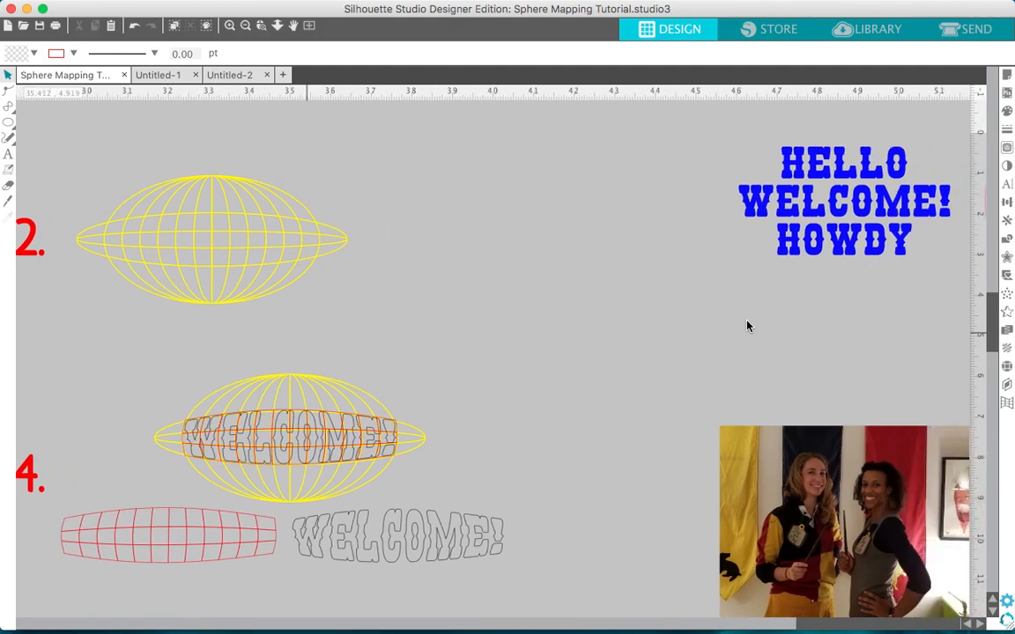
scroll(747, 326, "right", 15)
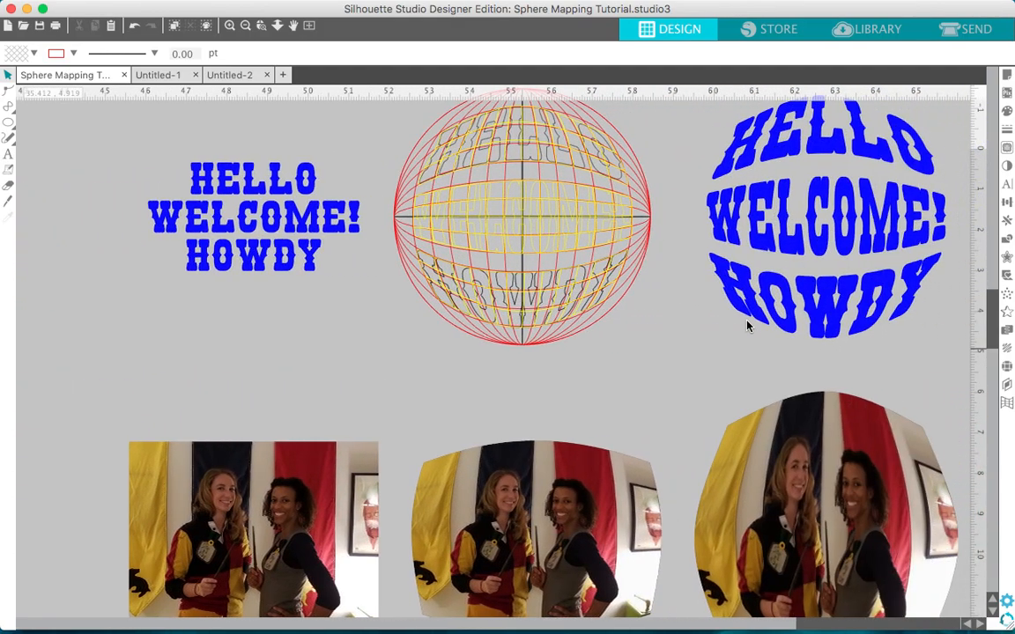
scroll(747, 327, "right", 3)
scroll(747, 327, "up", 2)
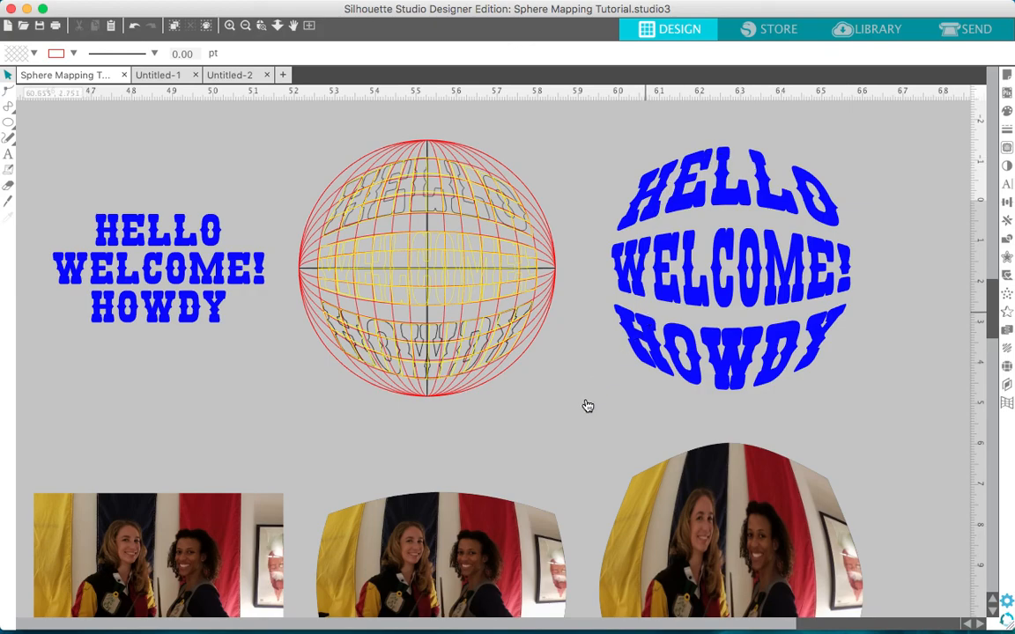
scroll(571, 421, "down", 5)
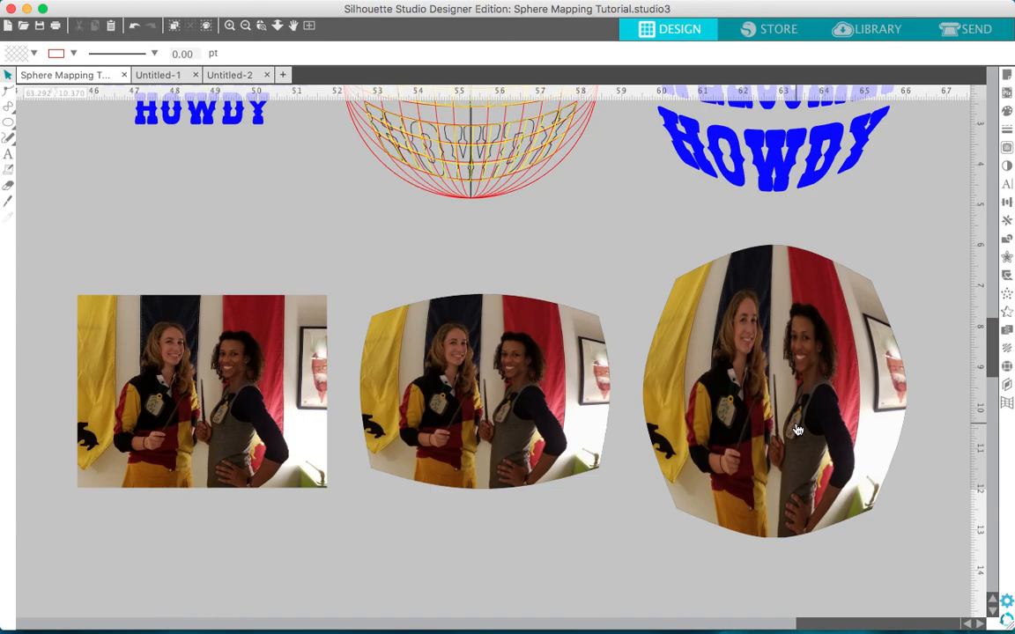
- Review the numbered four-stage sphere mapping overview and the "Sphere effect using the warp feature" title page
scroll(797, 430, "left", 10)
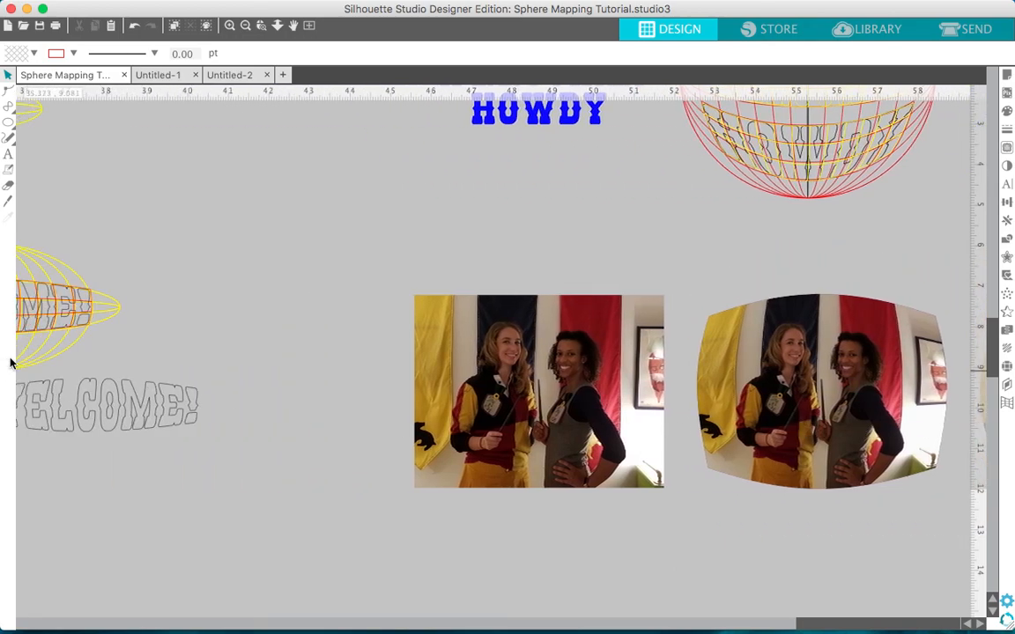
scroll(98, 342, "left", 10)
scroll(120, 340, "left", 10)
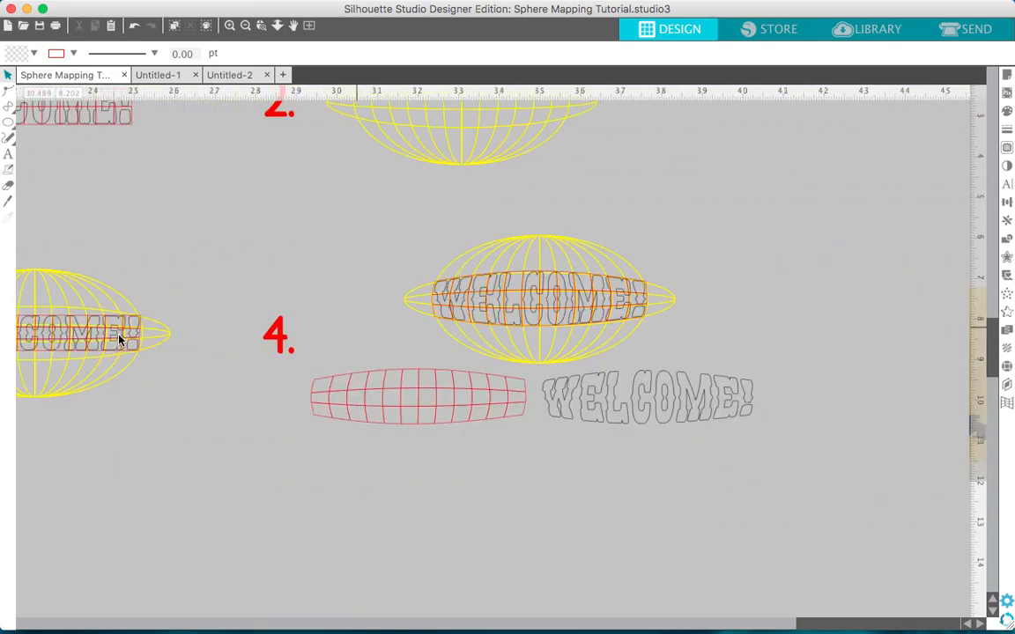
scroll(120, 339, "up", 4)
scroll(121, 339, "left", 4)
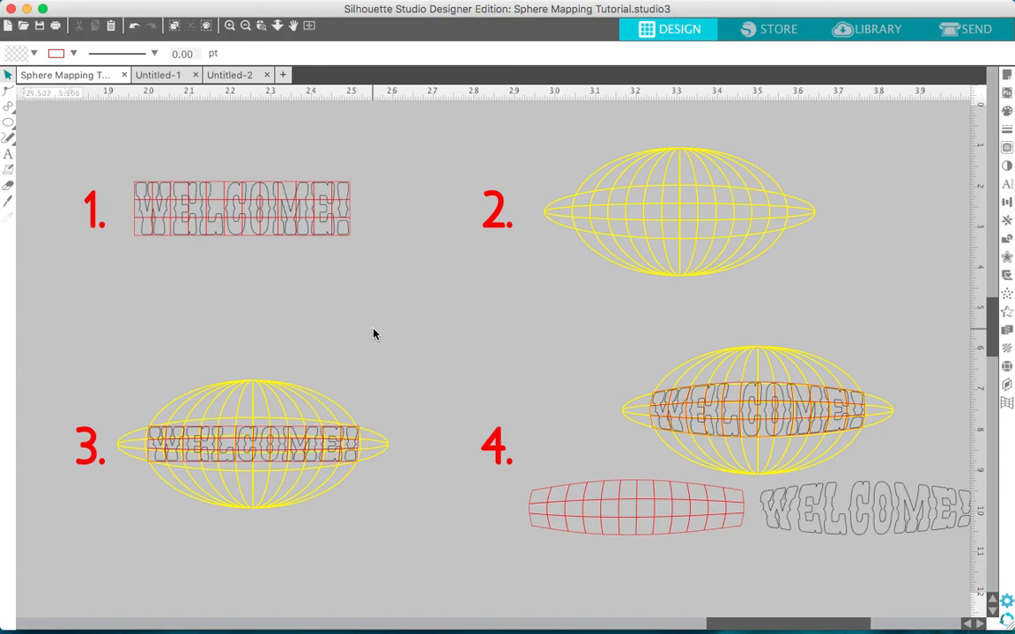
scroll(373, 334, "left", 10)
scroll(374, 334, "left", 5)
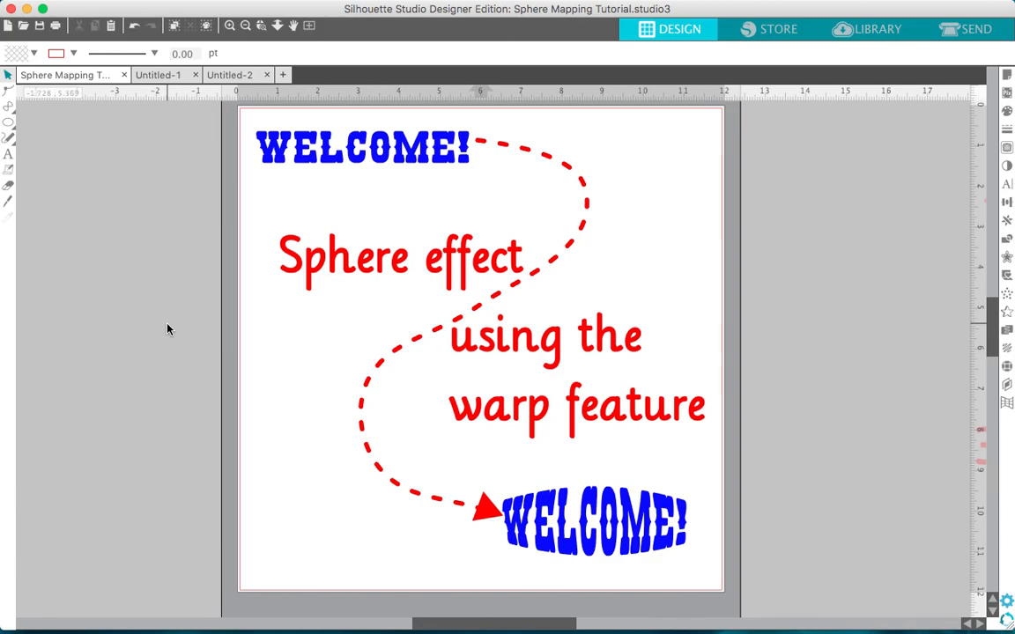
mouse_move(445, 7)
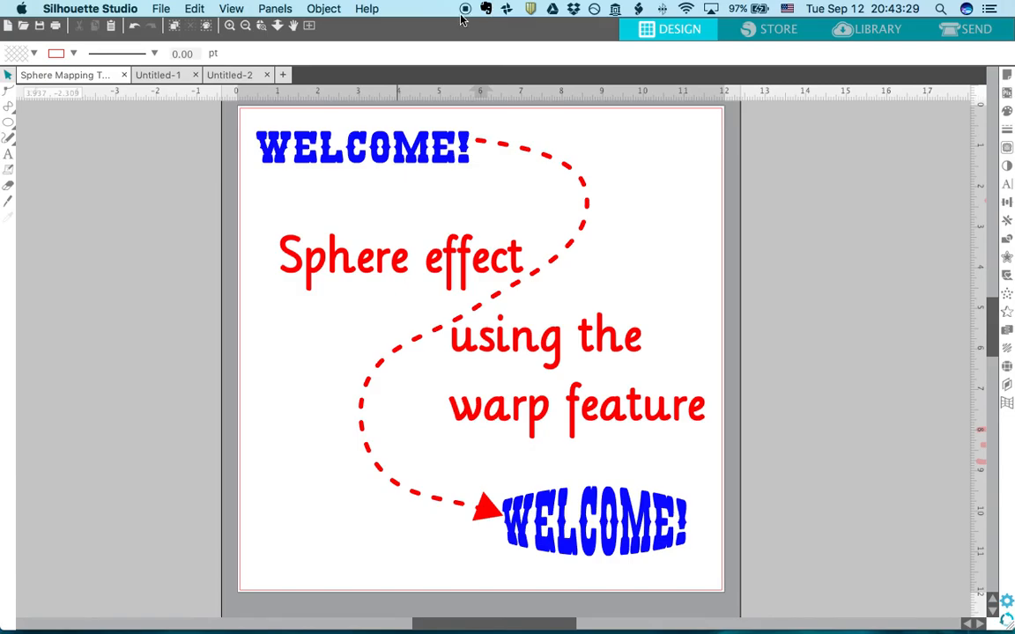